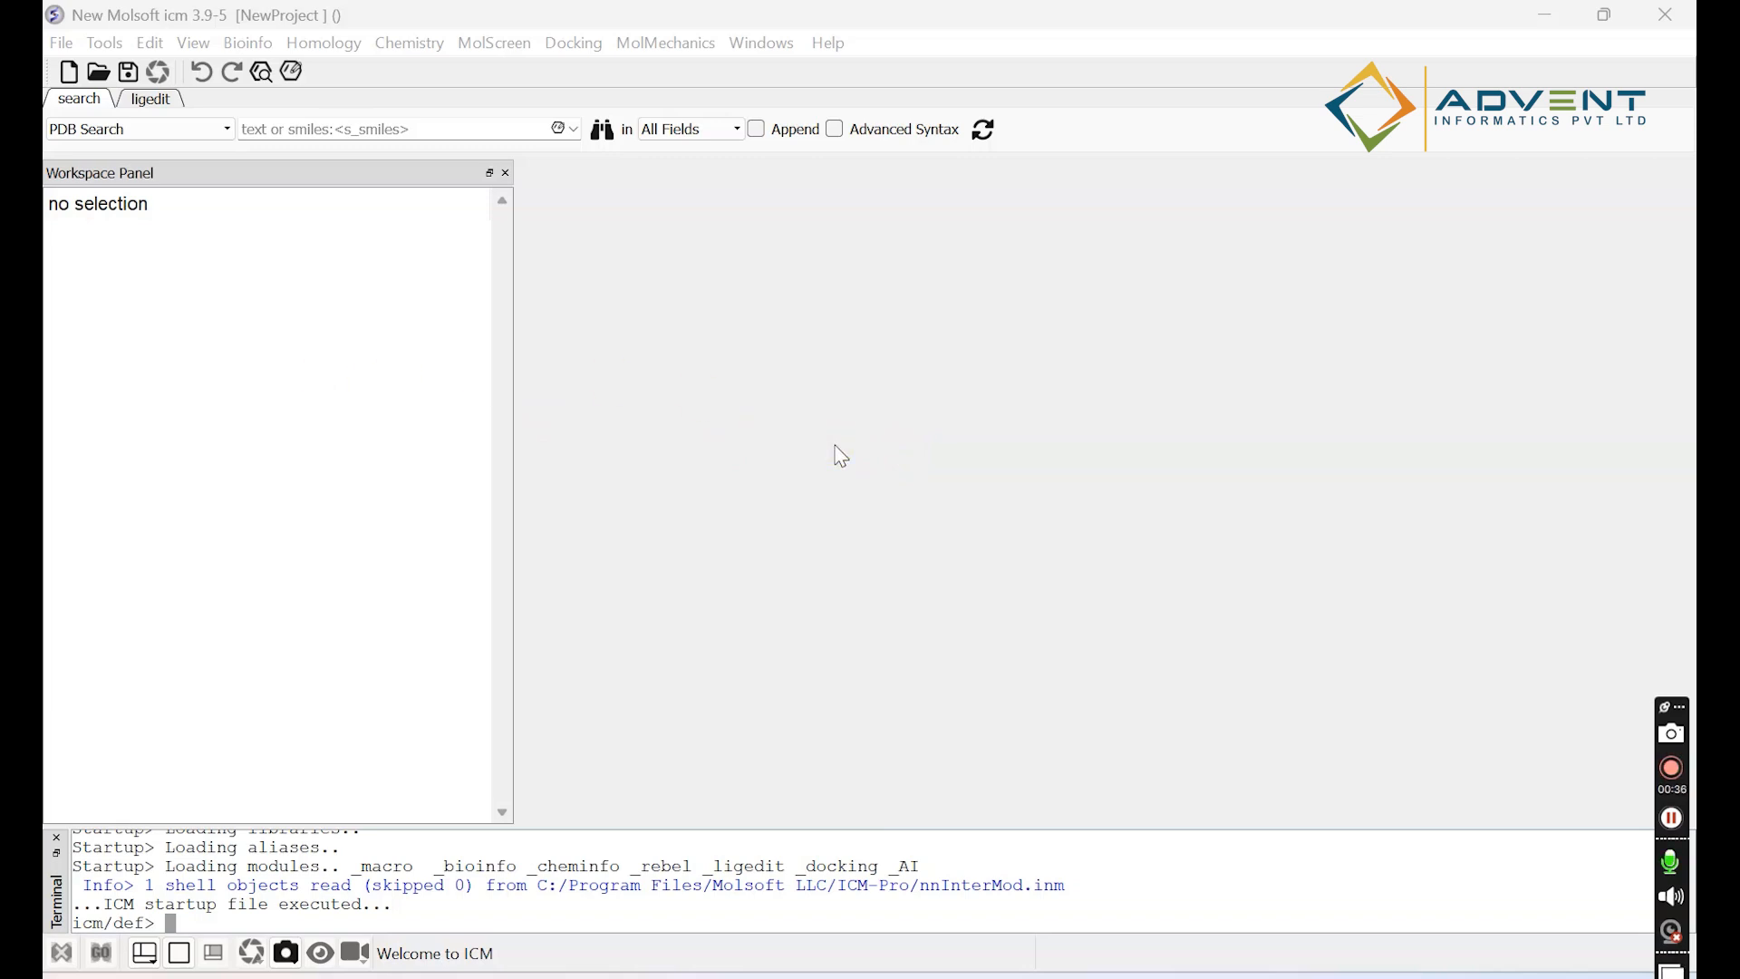
Search the PDB for entry 5k5n and load its crystal structure.
{"action": "left_click_drag", "start_coordinate": [54, 892], "coordinate": [57, 915]}
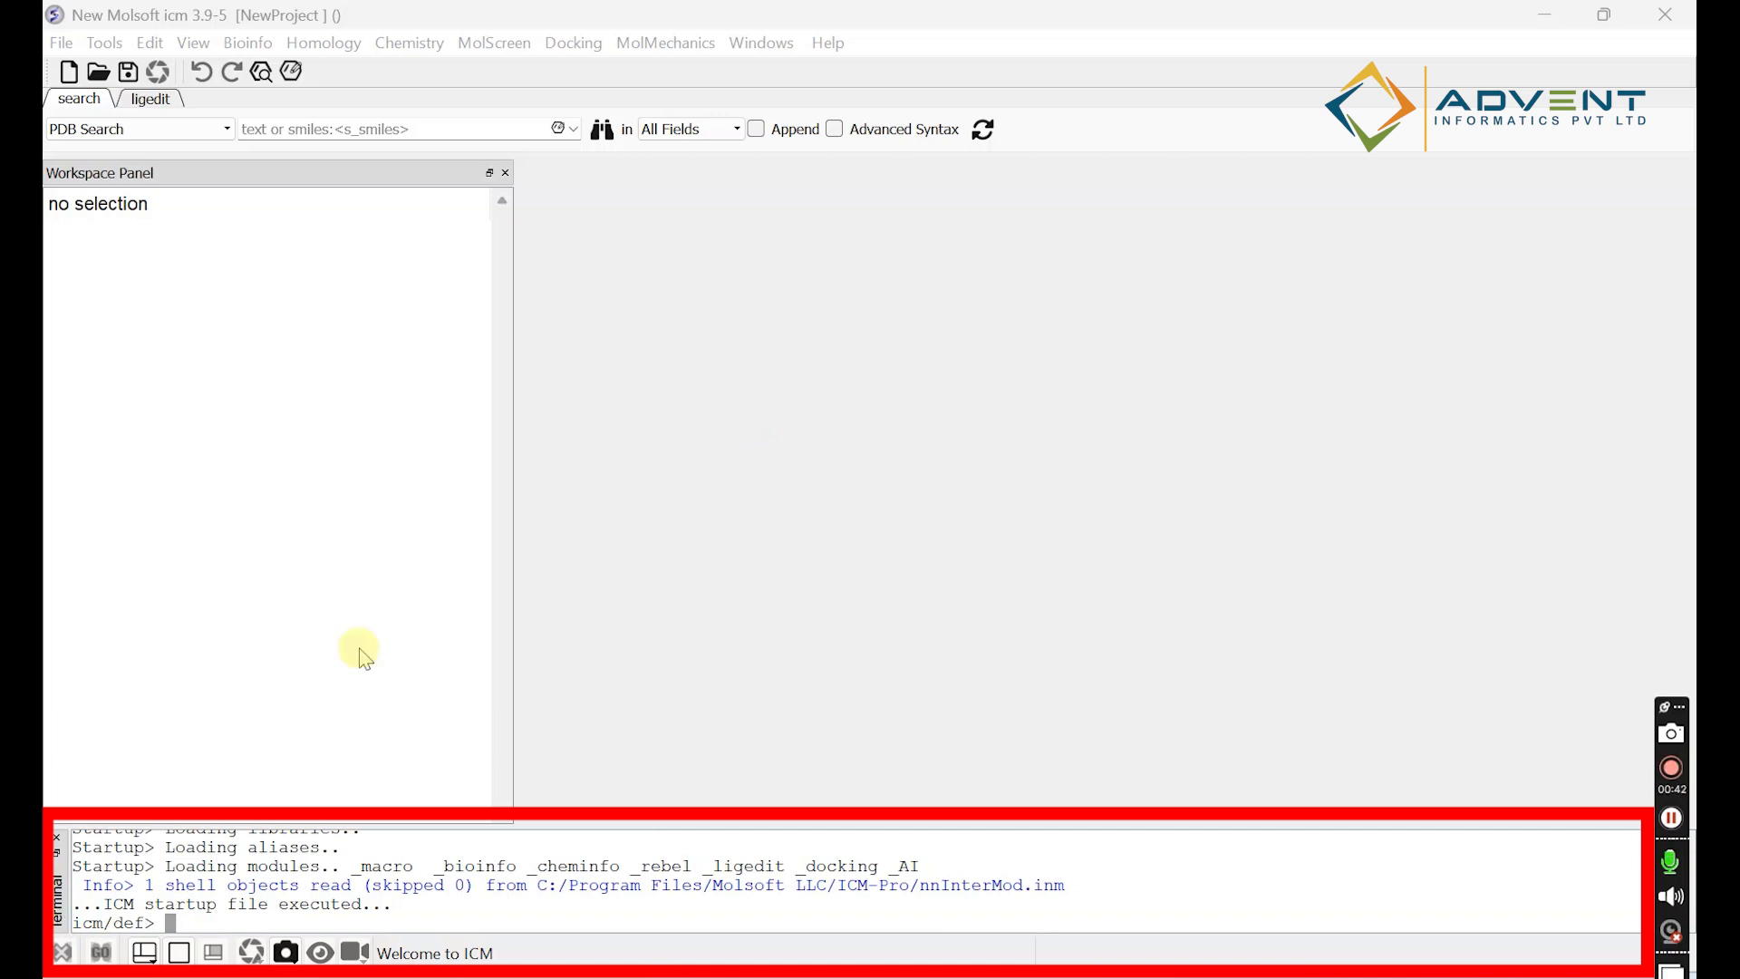
{"action": "left_click_drag", "start_coordinate": [614, 12], "coordinate": [408, 8]}
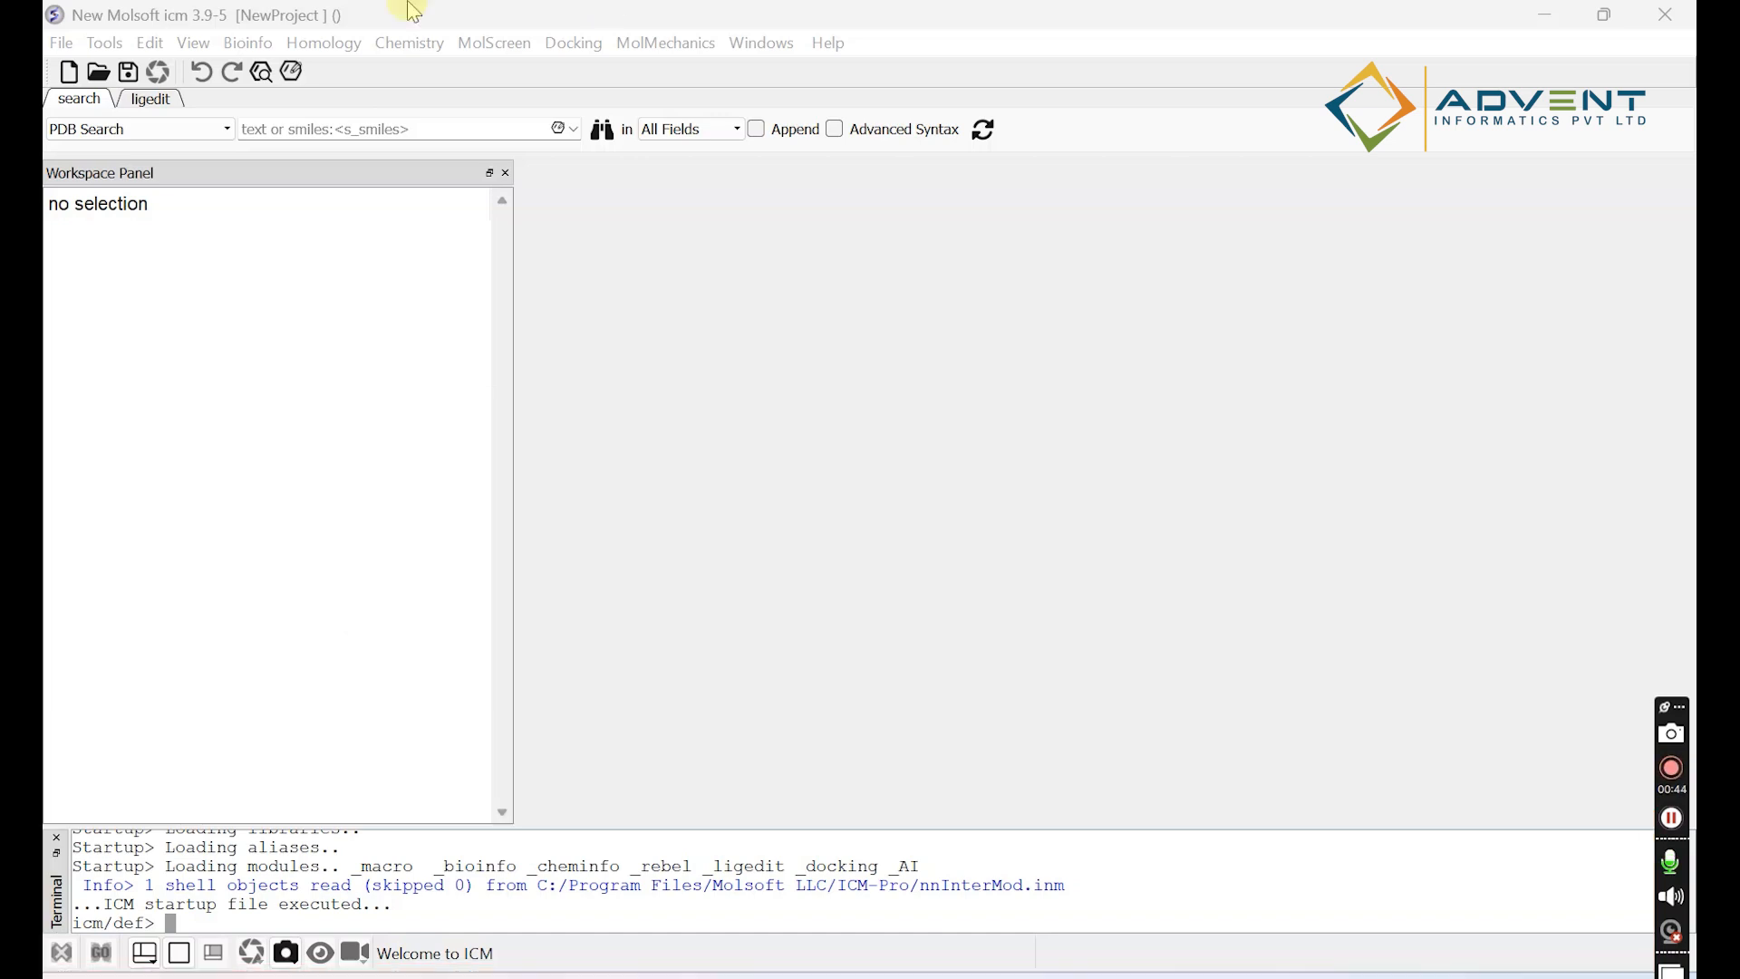
{"action": "left_click", "coordinate": [400, 128]}
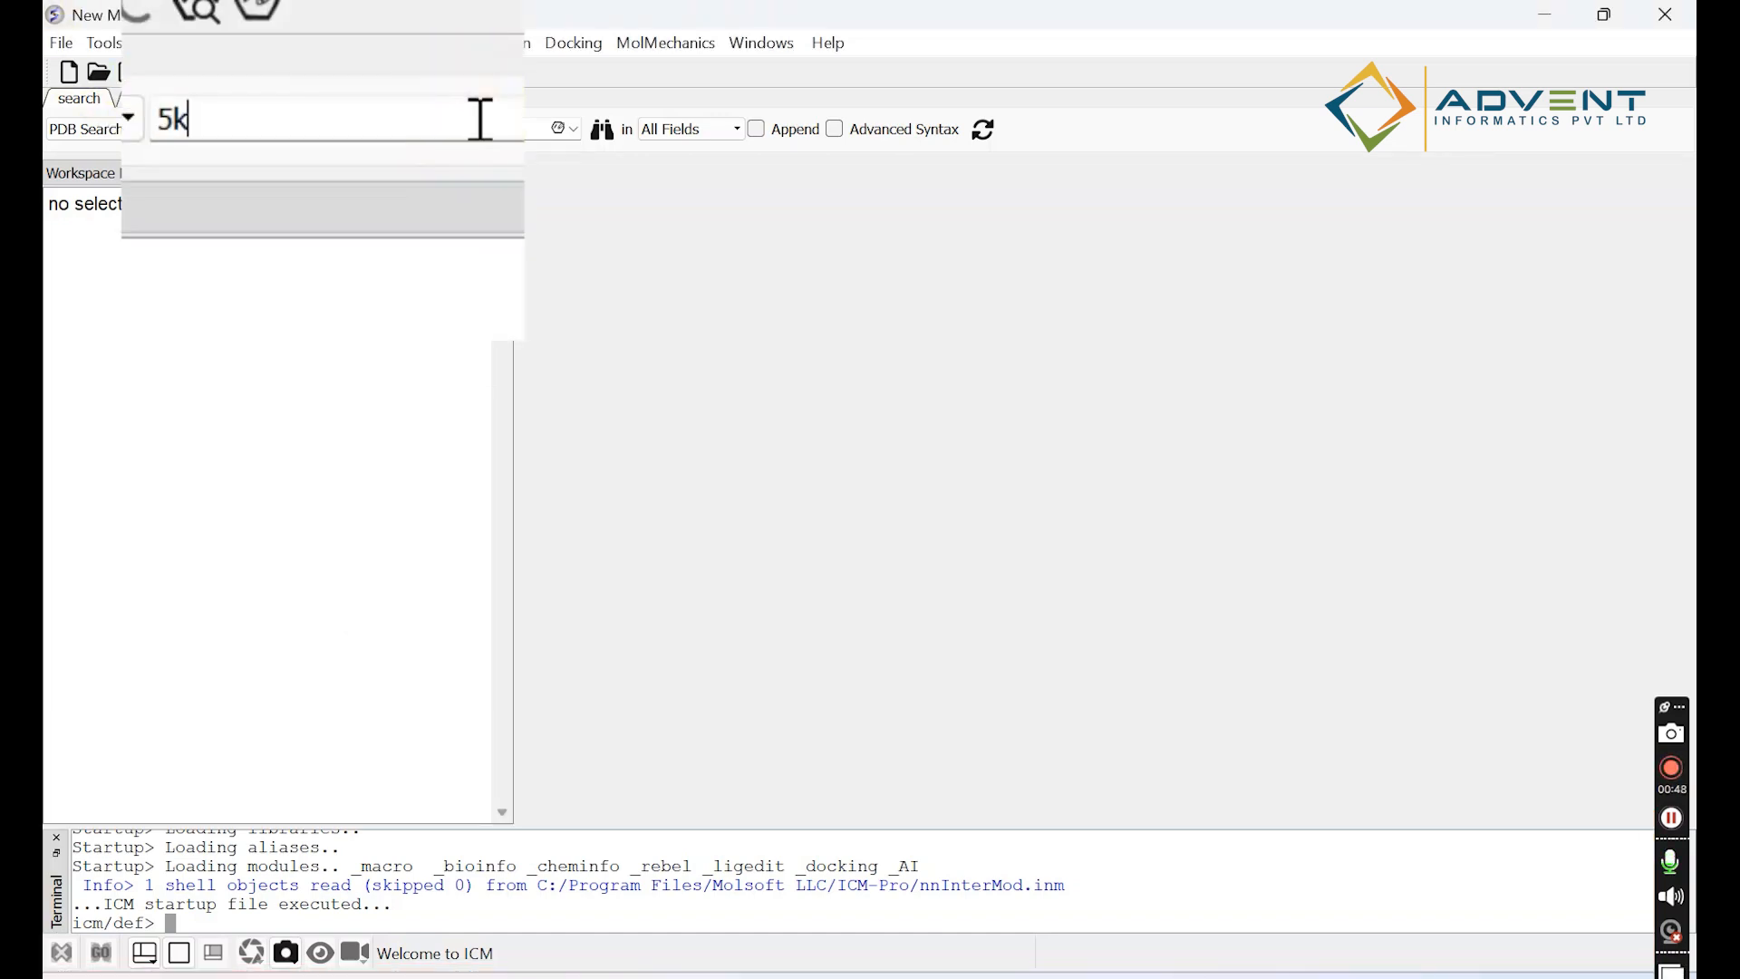
{"action": "type", "text": "5k5n"}
{"action": "key", "text": "Return"}
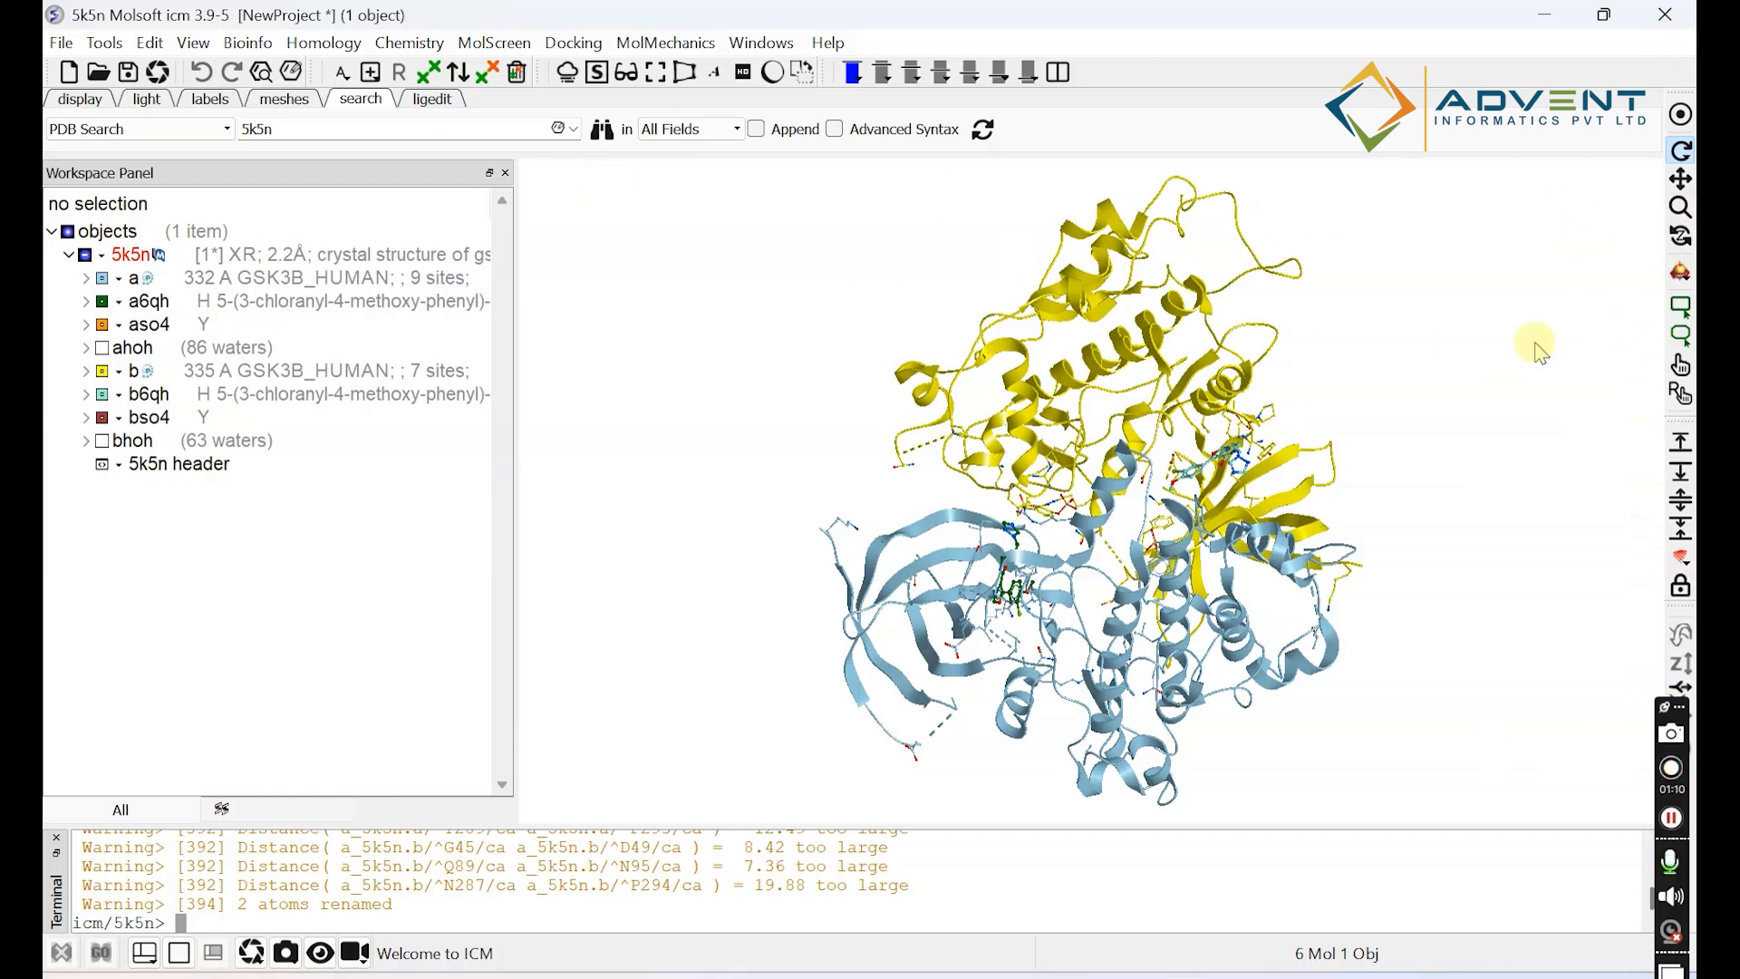
Rotate the 5k5n structure to another orientation and centre it in the view.
{"action": "left_click", "coordinate": [1679, 154]}
{"action": "left_click_drag", "start_coordinate": [1169, 516], "coordinate": [1377, 899]}
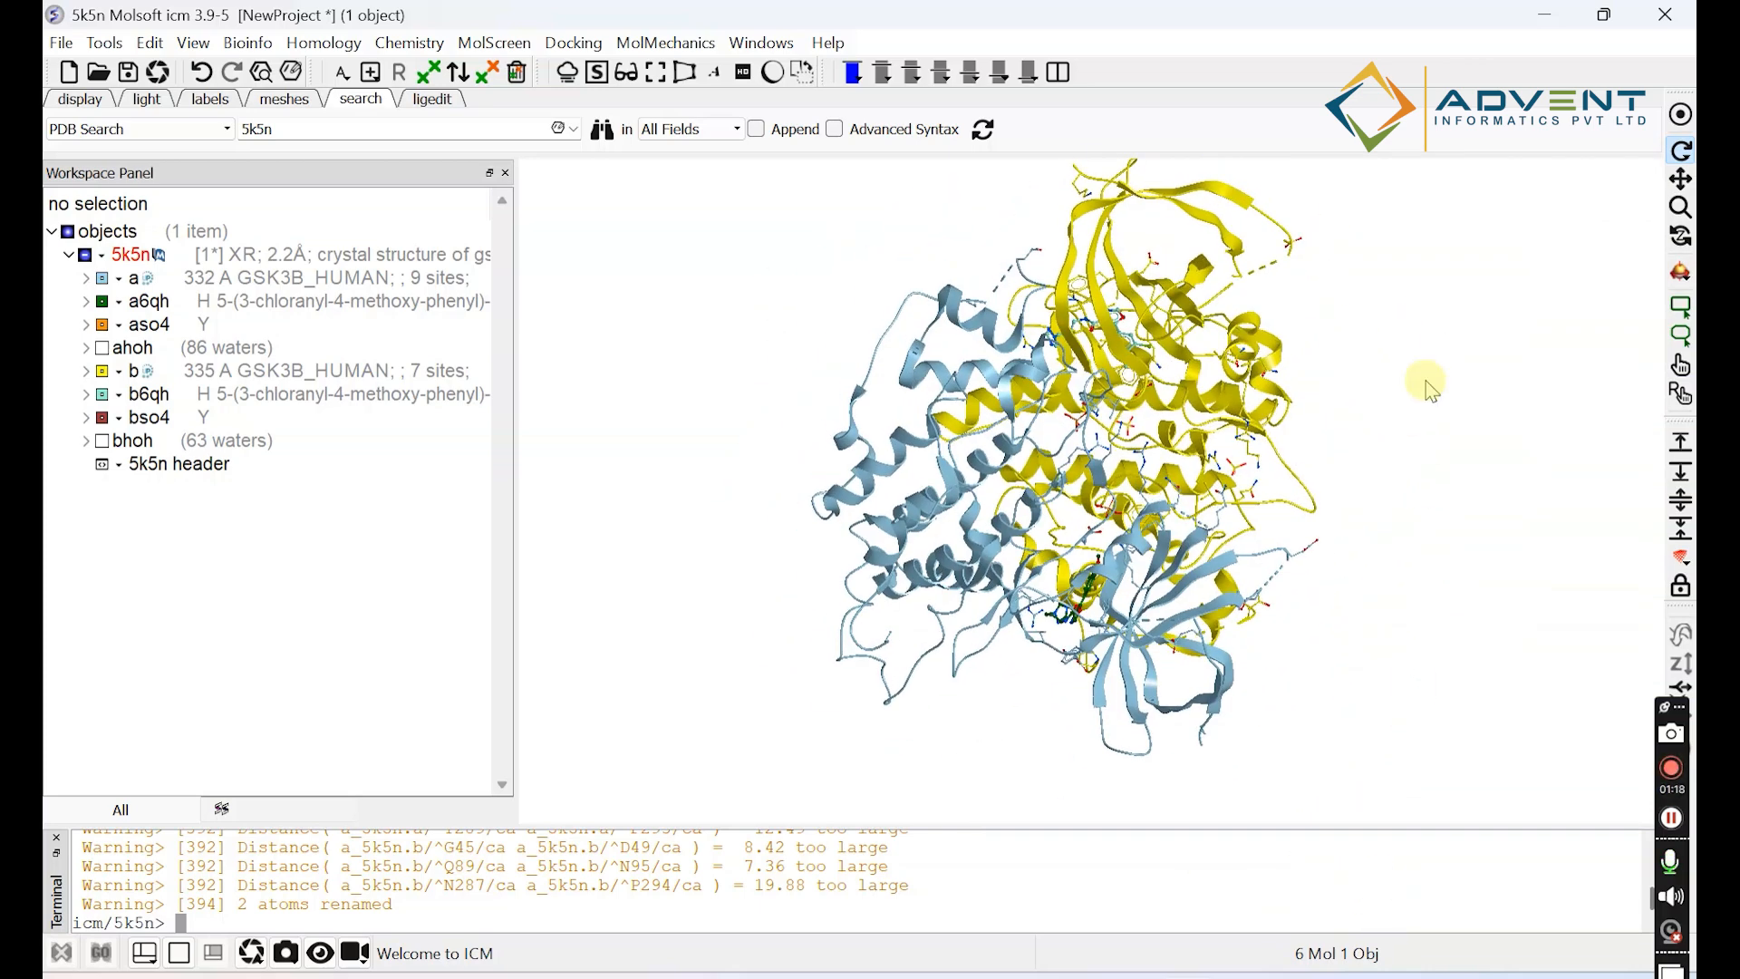
{"action": "left_click", "coordinate": [1677, 118]}
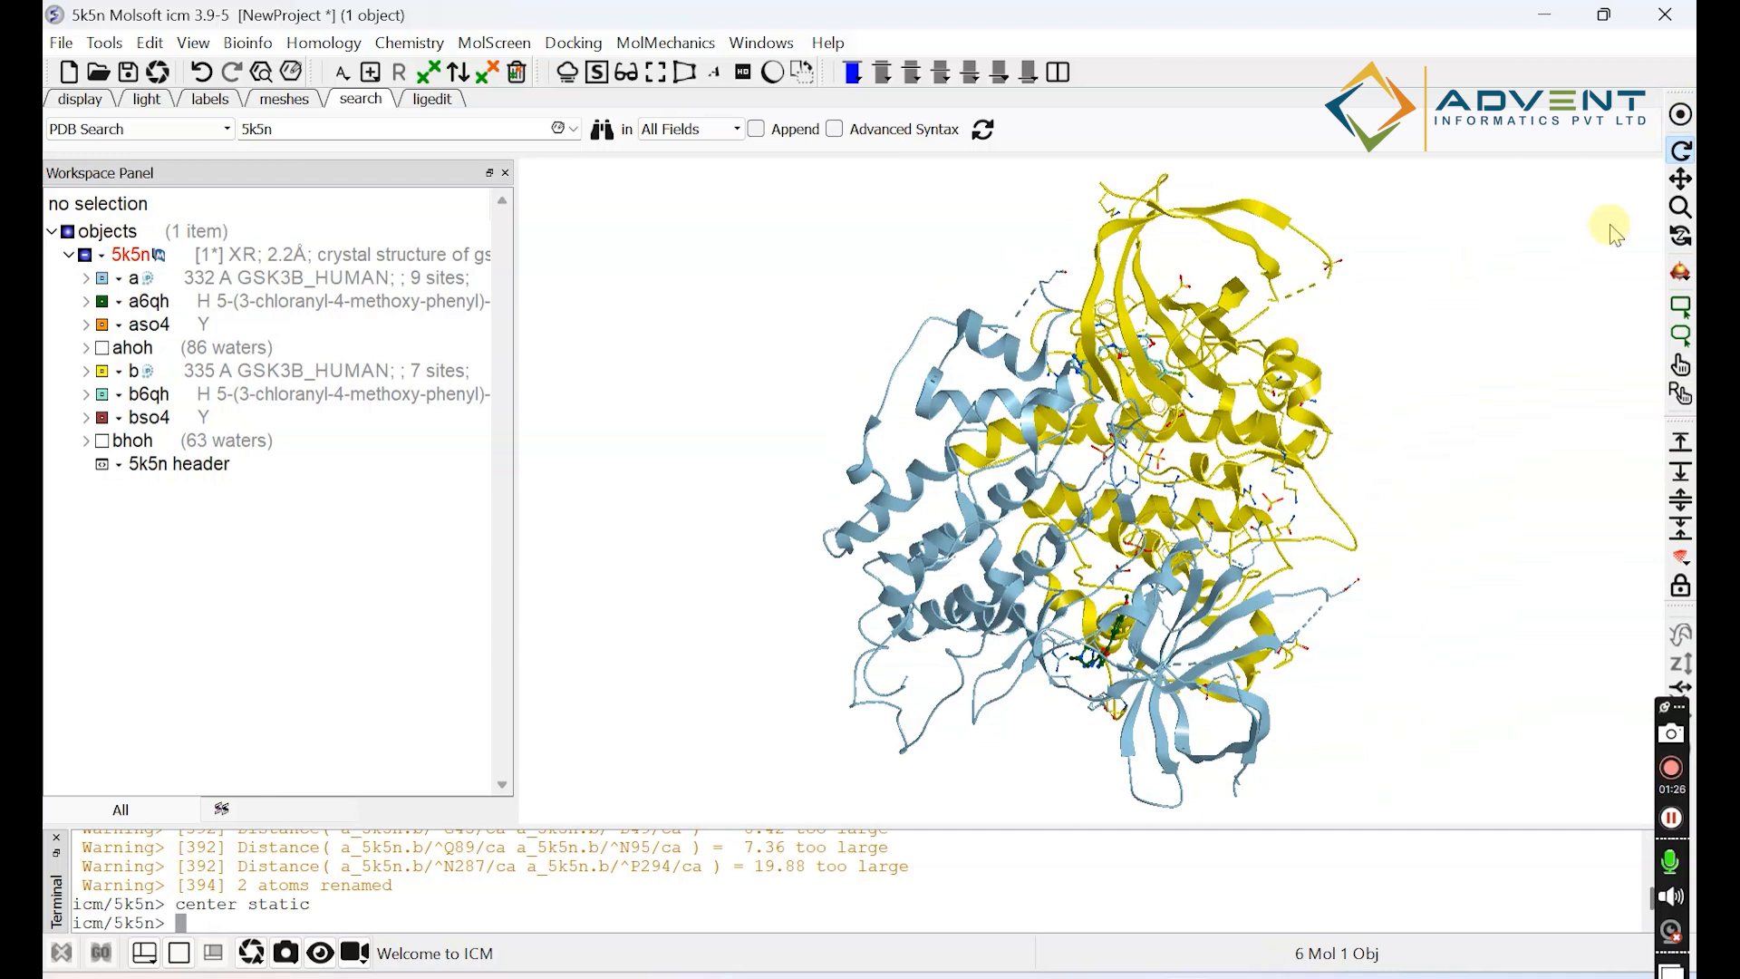
Shift the structure sideways with translation, and zoom it out and back in.
{"action": "left_click", "coordinate": [1680, 181]}
{"action": "left_click_drag", "start_coordinate": [1078, 565], "coordinate": [1006, 571]}
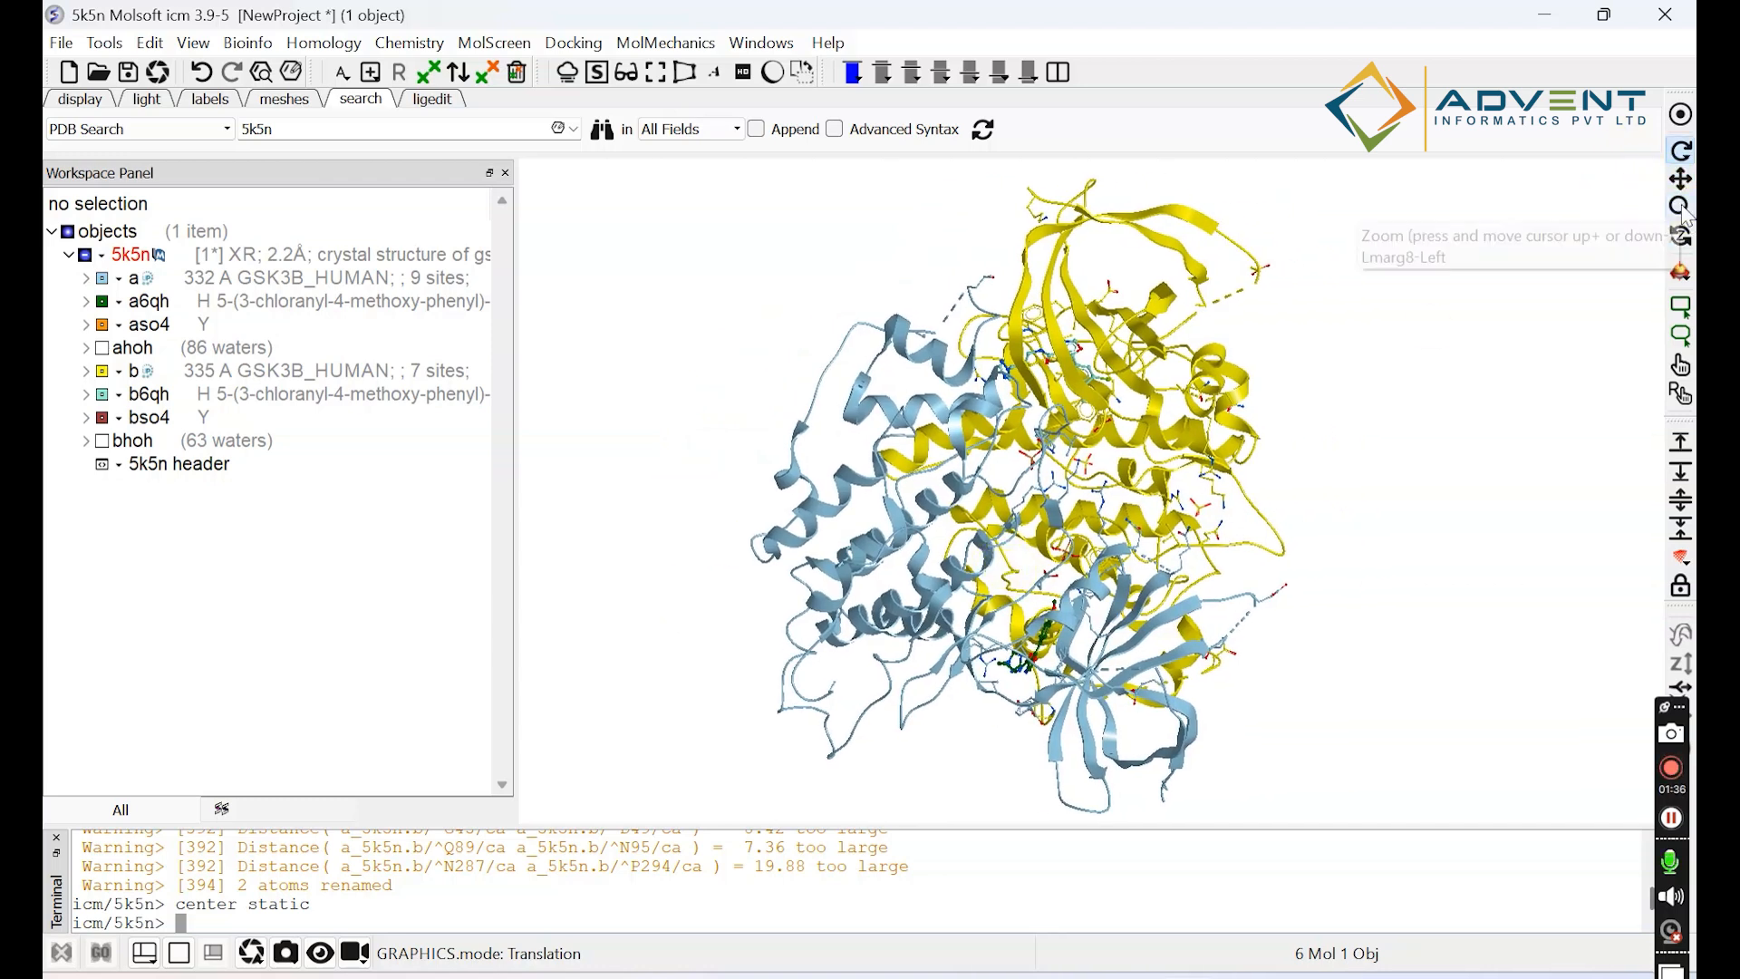
{"action": "left_click", "coordinate": [1681, 208]}
{"action": "left_click_drag", "start_coordinate": [1033, 590], "coordinate": [1088, 603]}
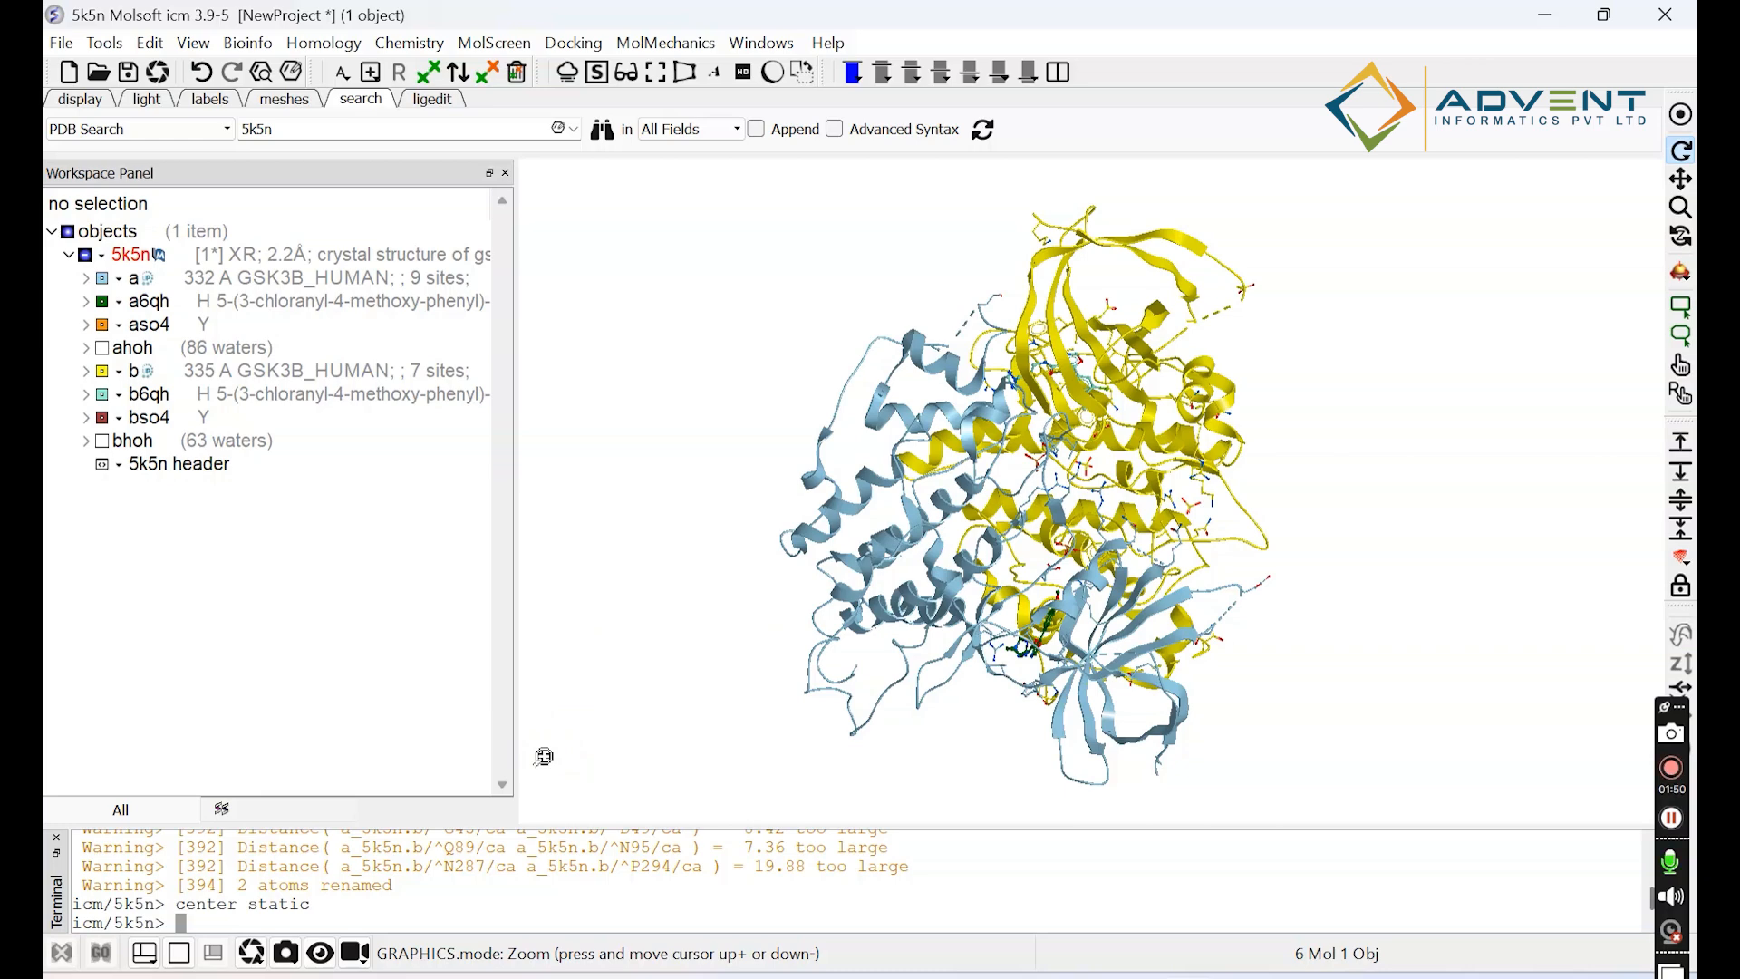
{"action": "left_click_drag", "start_coordinate": [544, 756], "coordinate": [507, 745]}
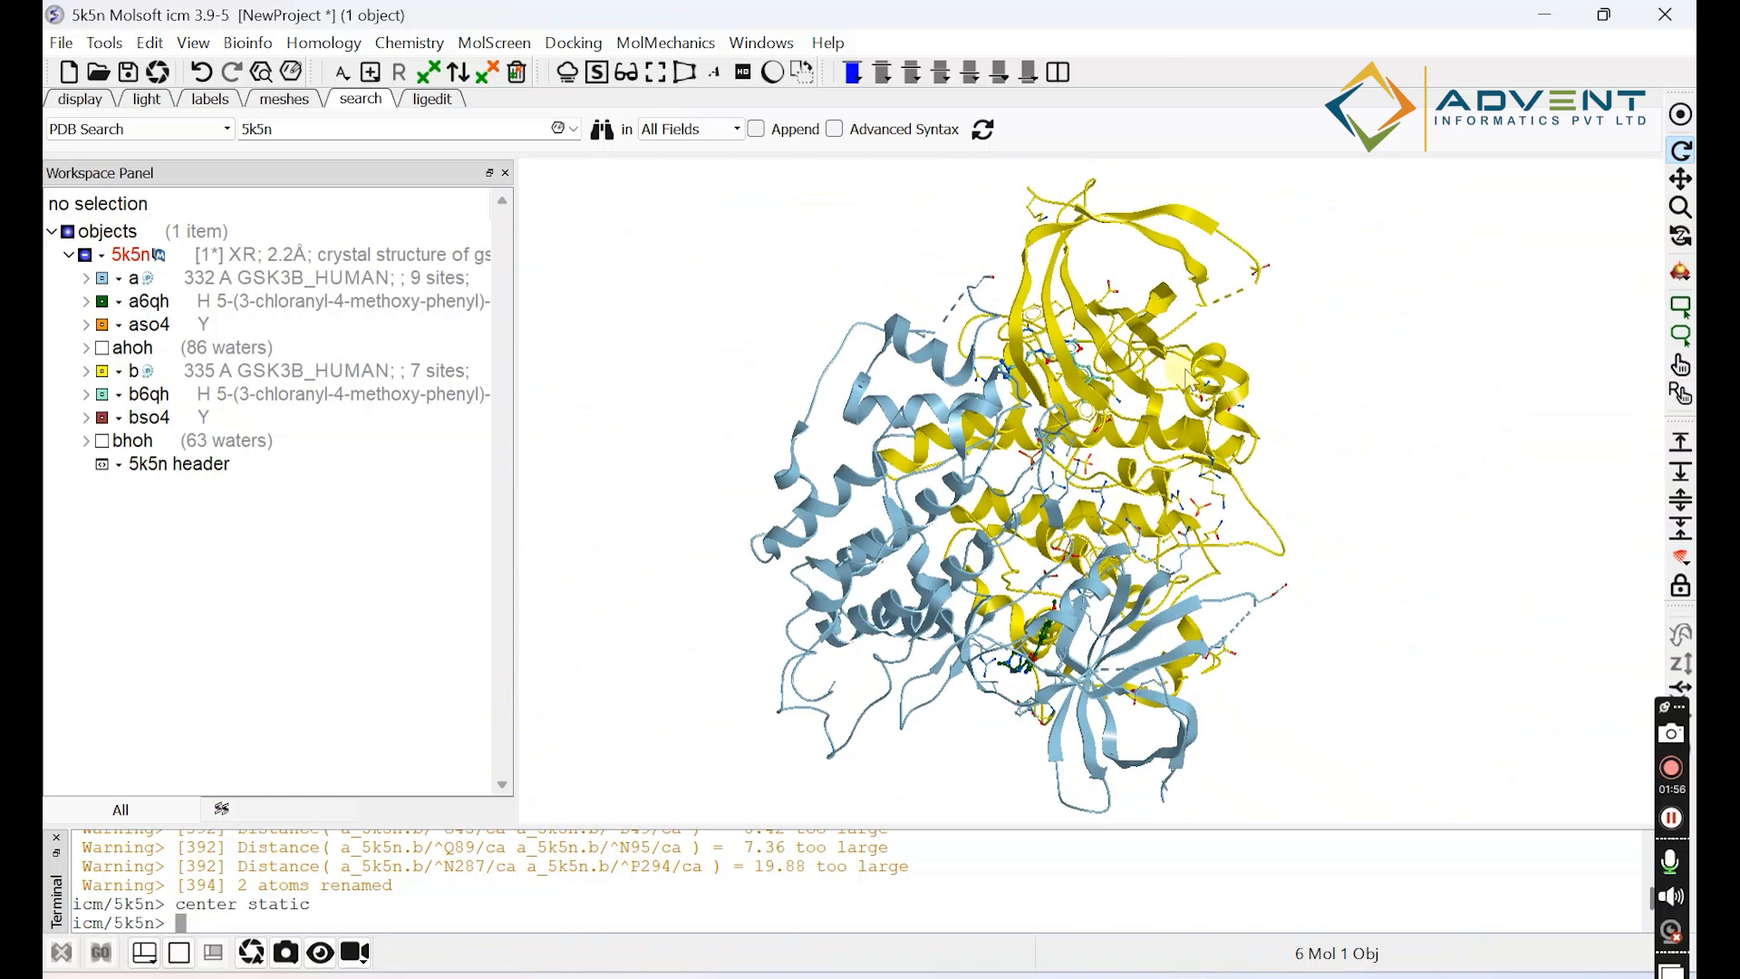
Rotate the structure about the Z-axis to view it from a different orientation.
{"action": "left_click", "coordinate": [1681, 238]}
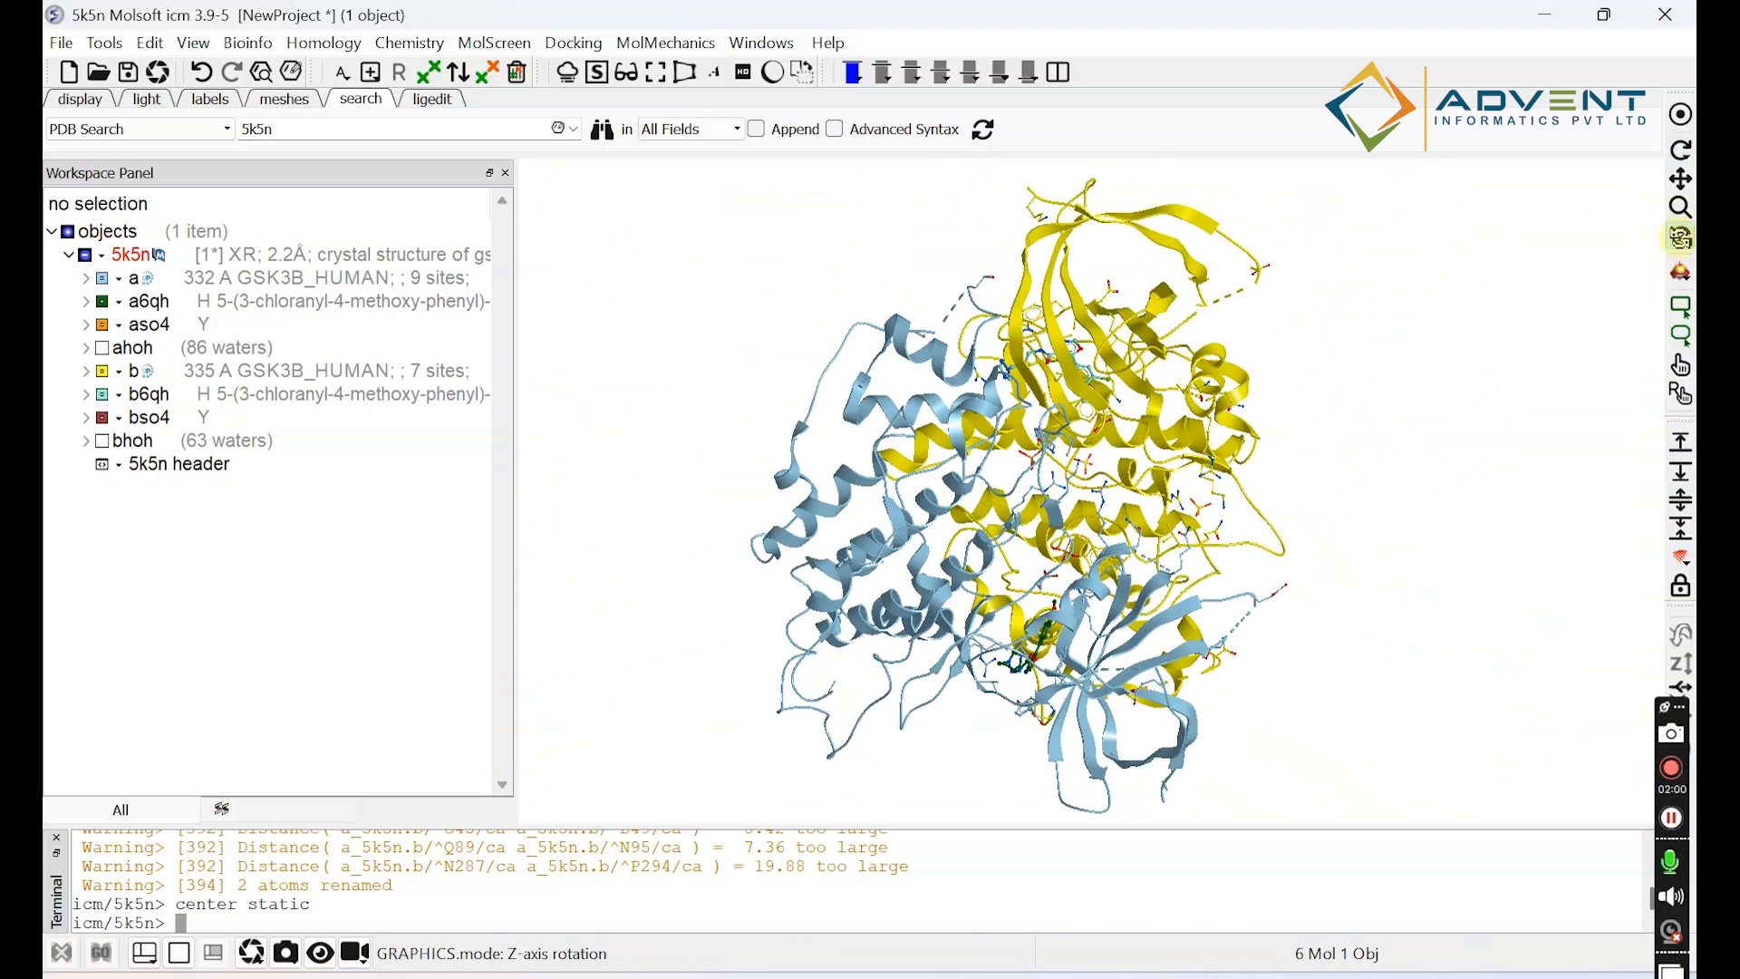
{"action": "mouse_move", "coordinate": [1034, 318]}
{"action": "left_mouse_down"}
{"action": "mouse_move", "coordinate": [951, 313]}
{"action": "mouse_move", "coordinate": [885, 342]}
{"action": "mouse_move", "coordinate": [1169, 362]}
{"action": "mouse_move", "coordinate": [1267, 467]}
{"action": "mouse_move", "coordinate": [1087, 299]}
{"action": "mouse_move", "coordinate": [952, 313]}
{"action": "mouse_move", "coordinate": [1179, 381]}
{"action": "mouse_move", "coordinate": [832, 428]}
{"action": "mouse_move", "coordinate": [1070, 299]}
{"action": "mouse_move", "coordinate": [907, 336]}
{"action": "mouse_move", "coordinate": [997, 280]}
{"action": "mouse_move", "coordinate": [1027, 330]}
{"action": "left_mouse_up"}
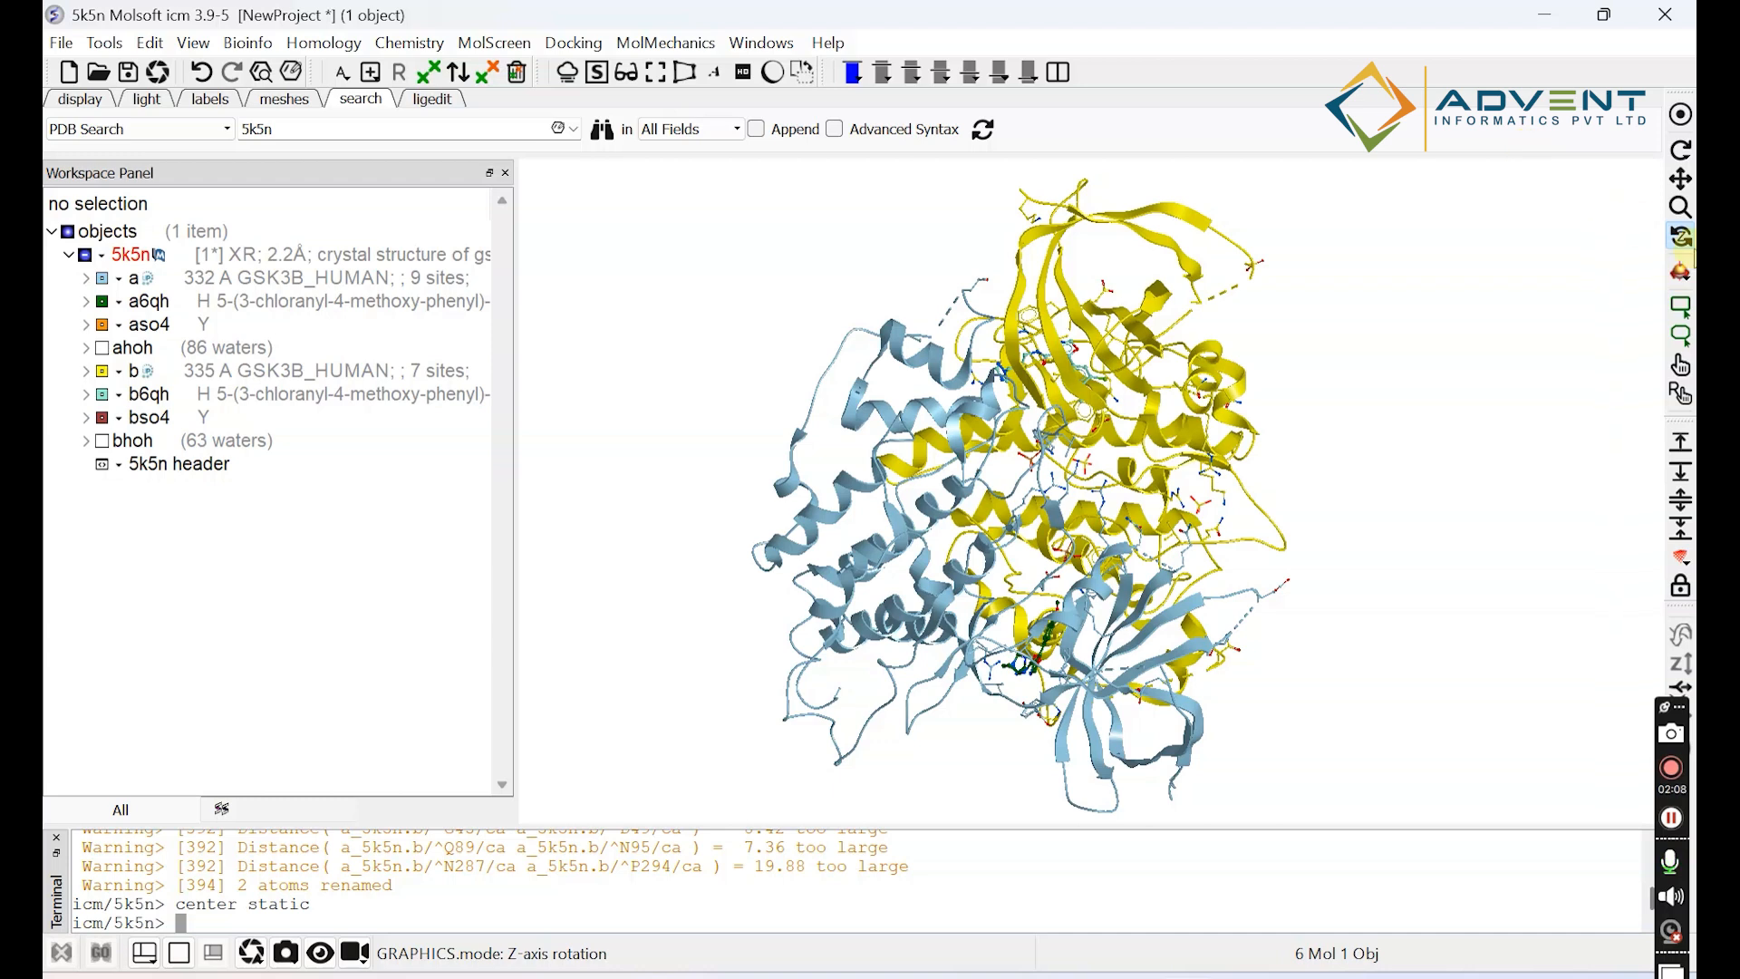
{"action": "left_click", "coordinate": [1681, 238]}
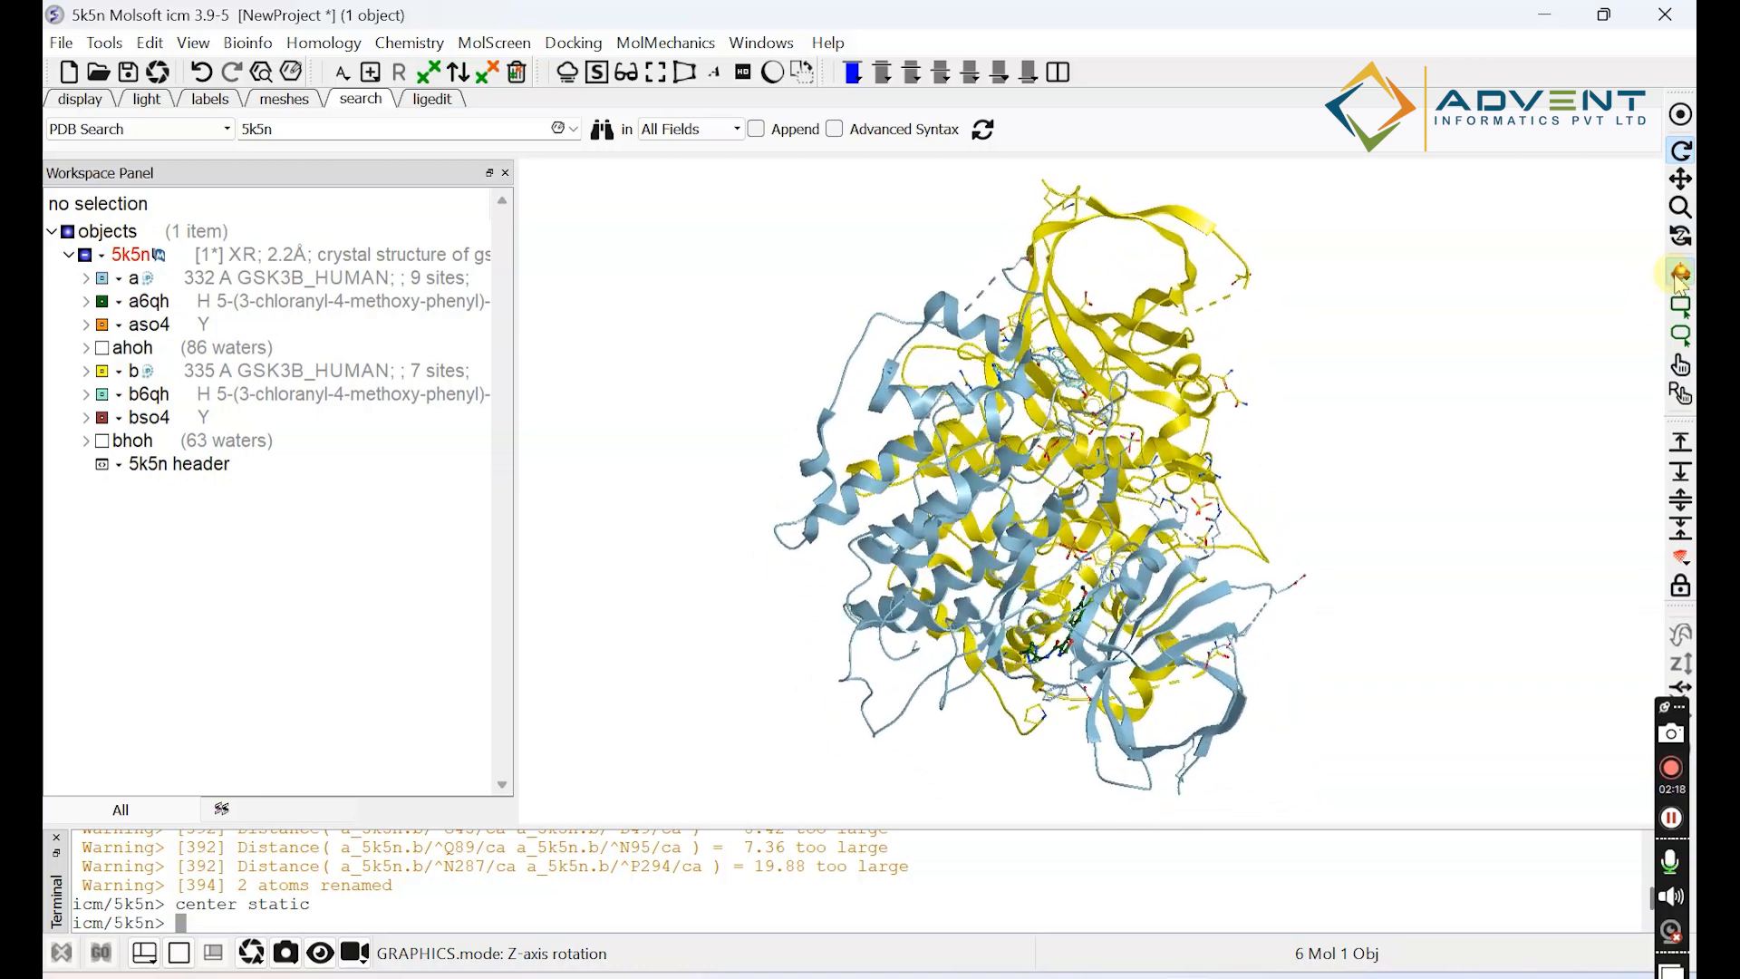
{"action": "left_click", "coordinate": [1679, 275]}
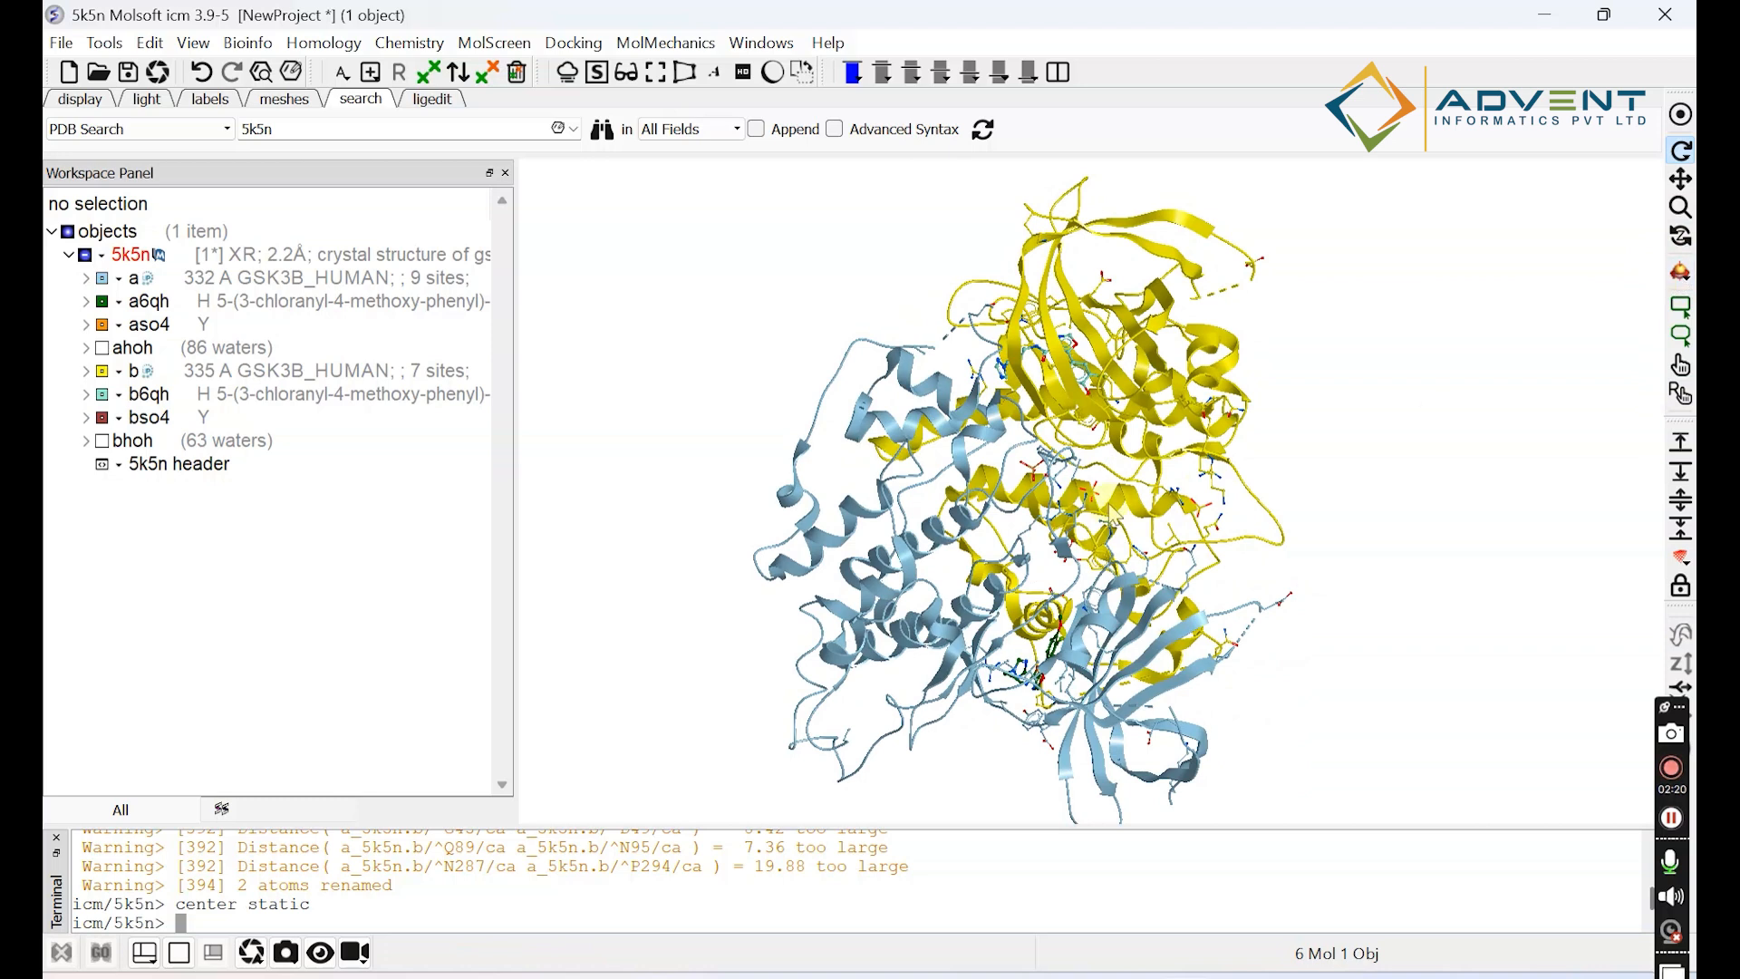
Try a rectangular selection on the upper part of the structure, clear it, and try the lasso selection.
{"action": "left_click", "coordinate": [1679, 309]}
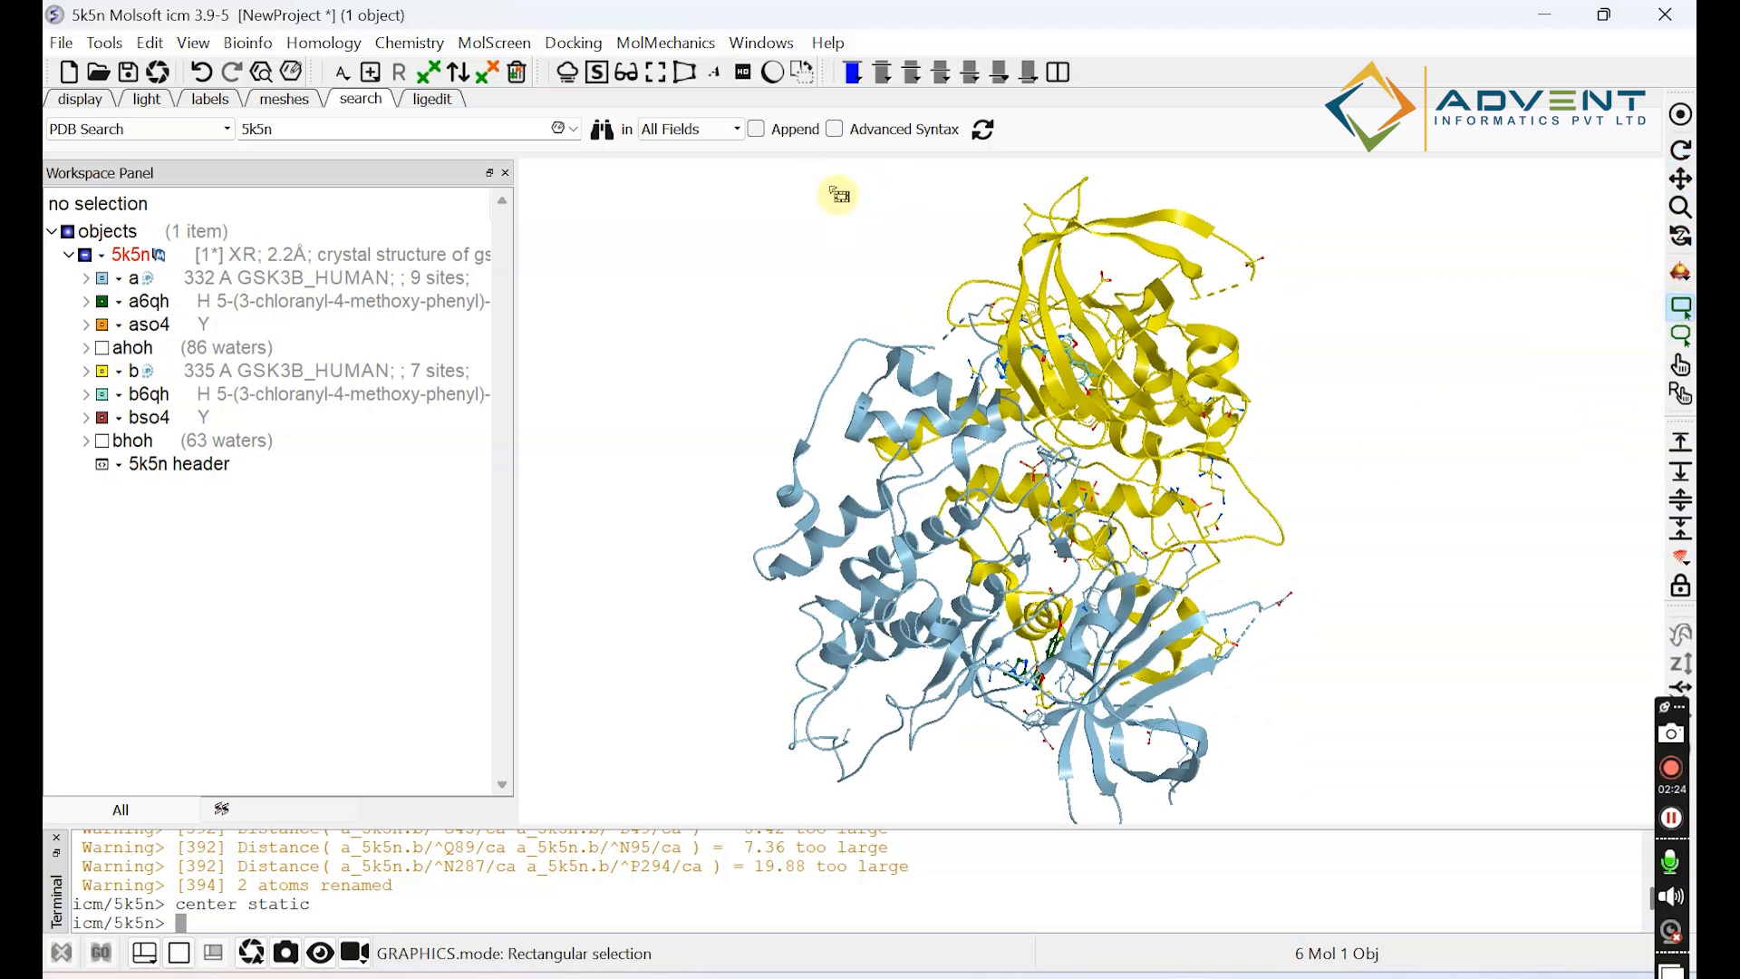
{"action": "left_click_drag", "start_coordinate": [918, 211], "coordinate": [1301, 504]}
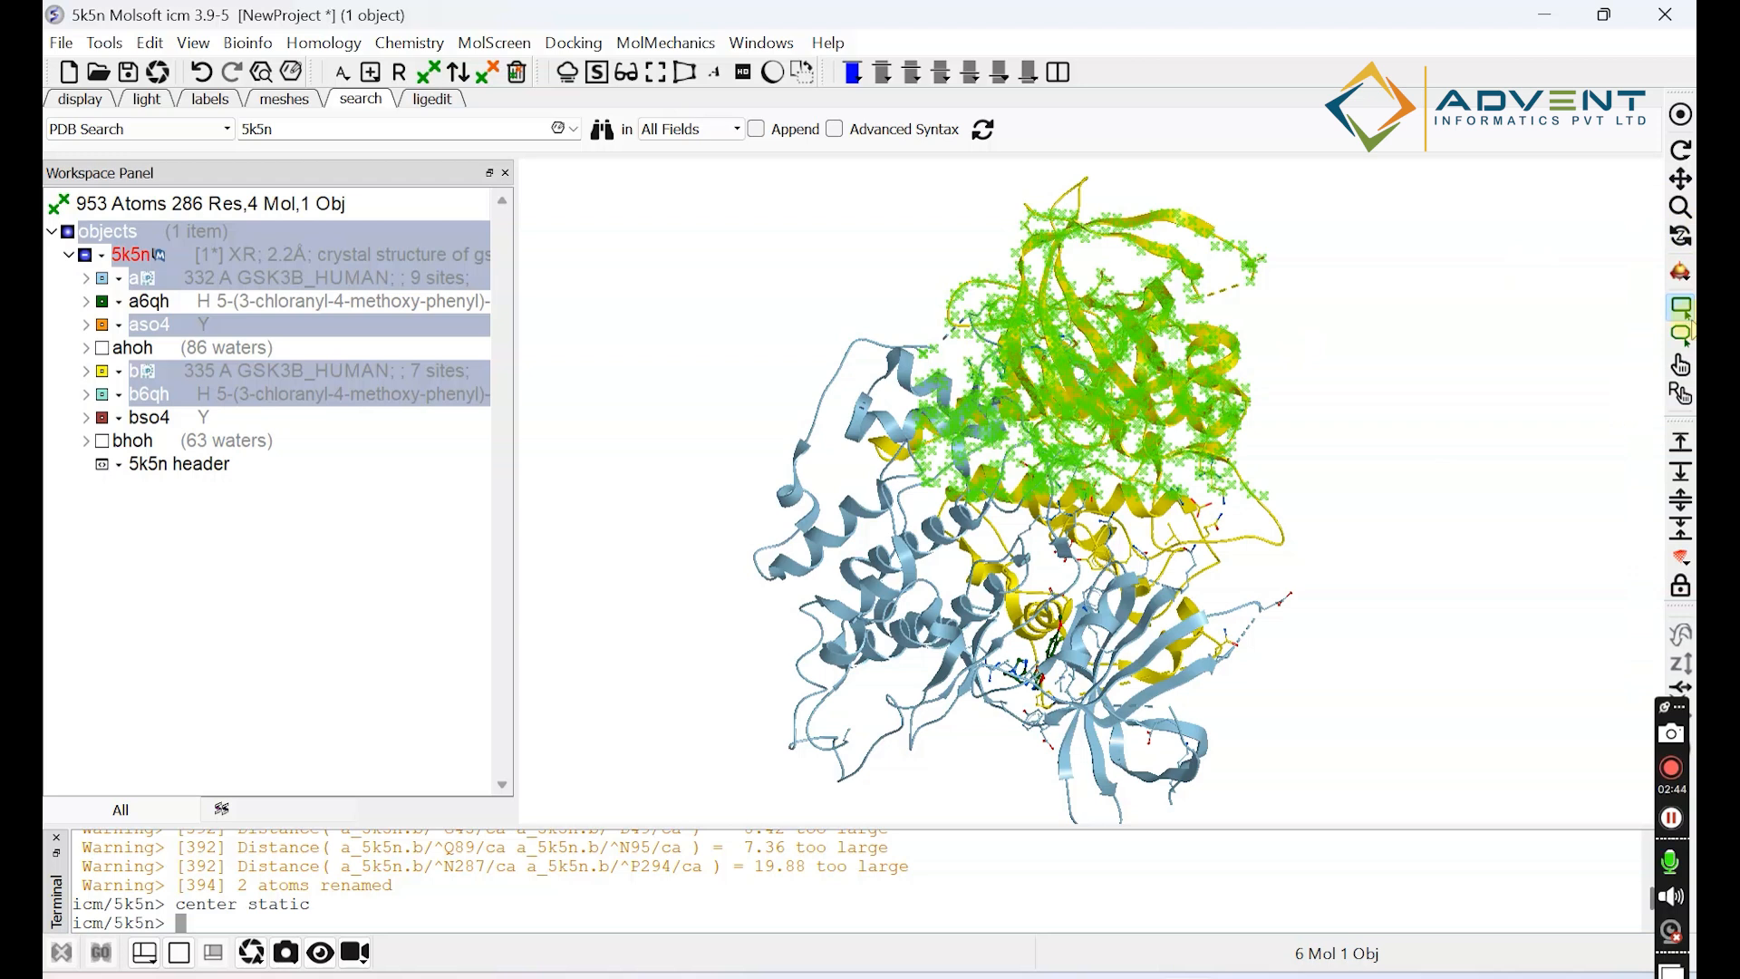
{"action": "left_click", "coordinate": [1681, 308]}
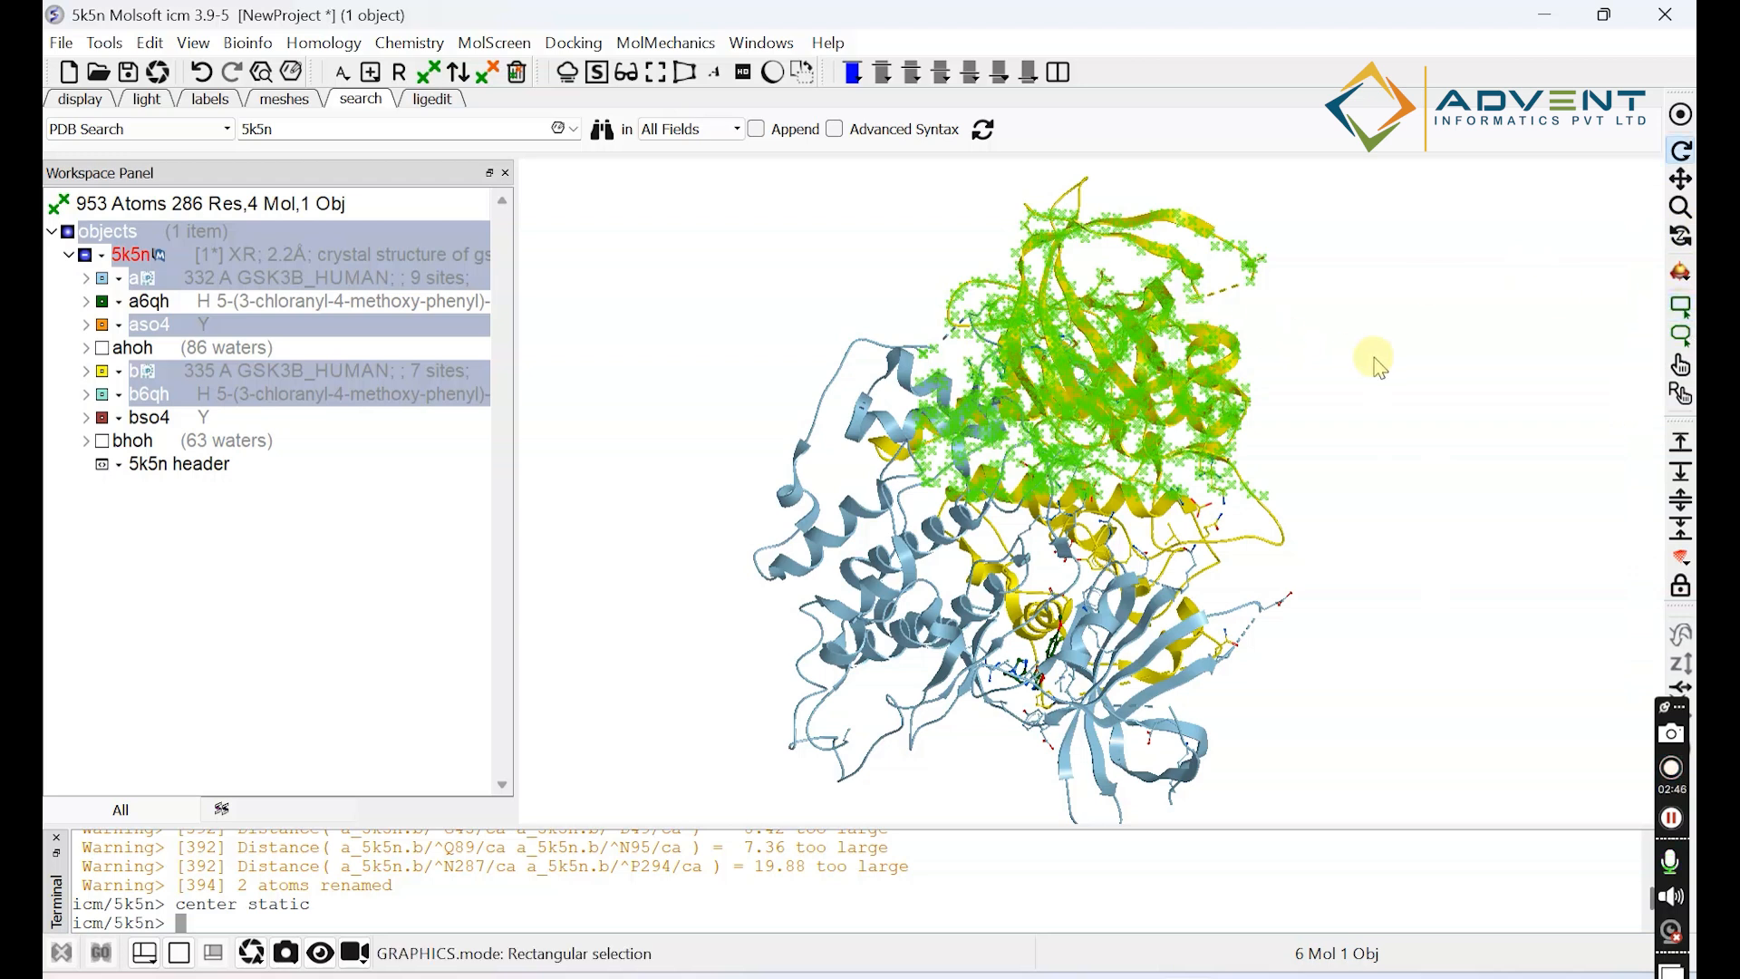
{"action": "left_click_drag", "start_coordinate": [706, 392], "coordinate": [682, 351]}
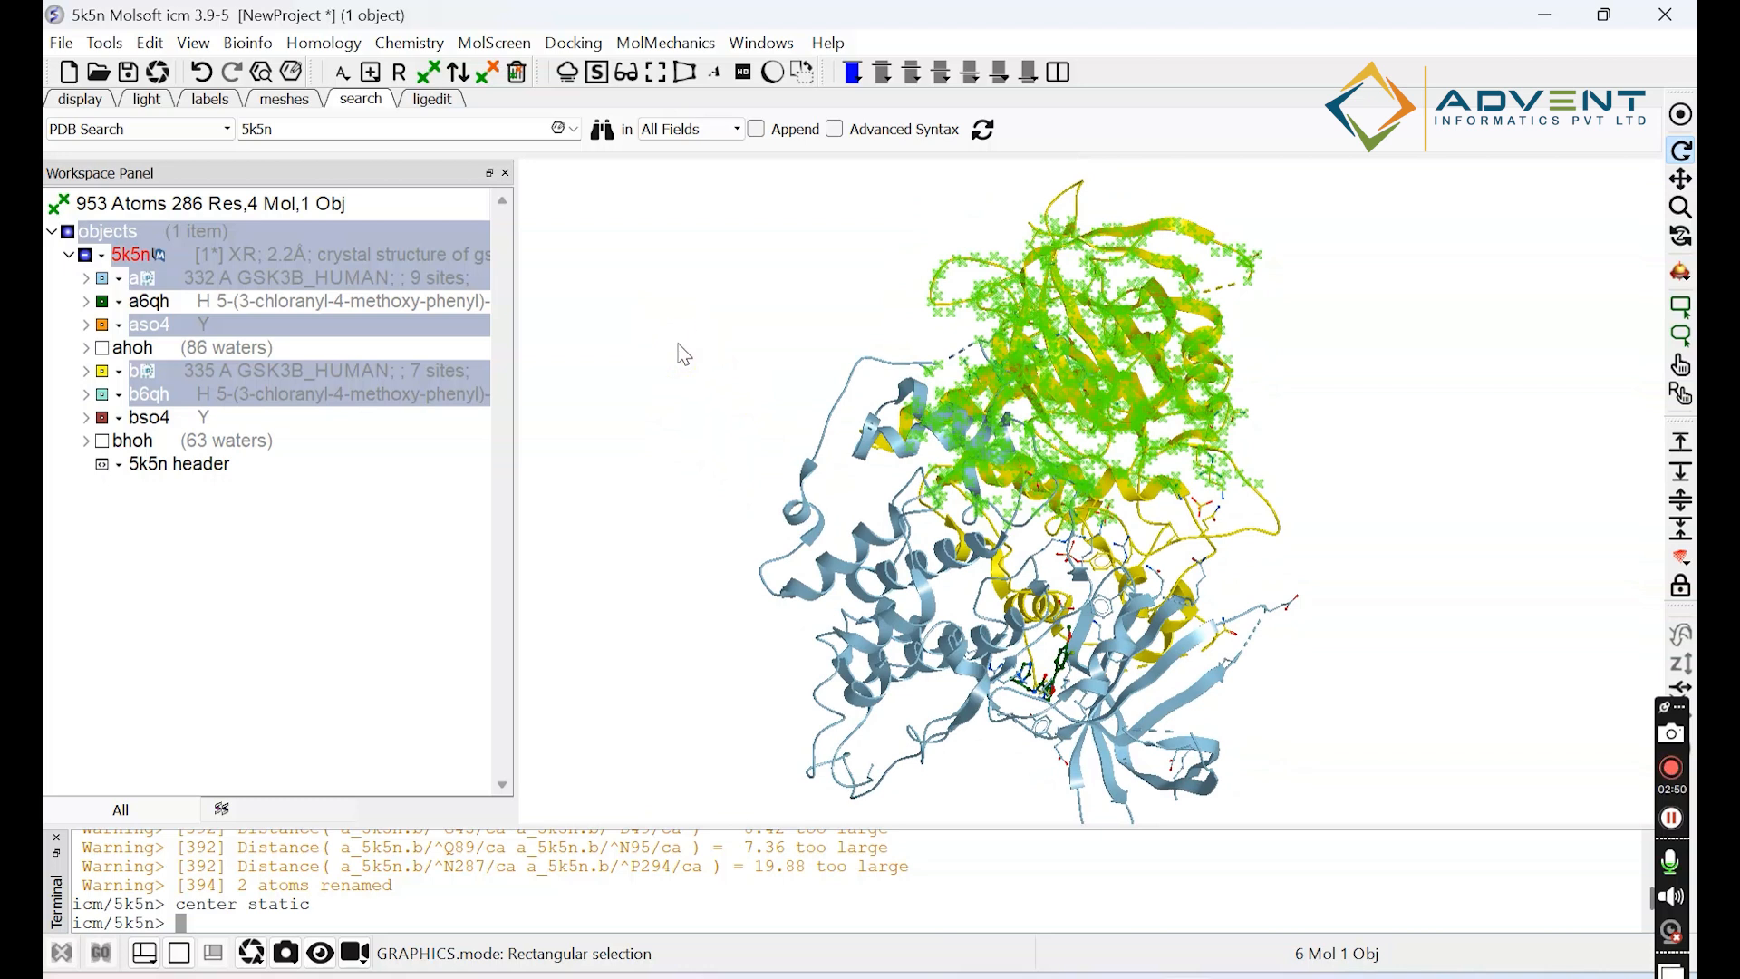
{"action": "left_click", "coordinate": [338, 534]}
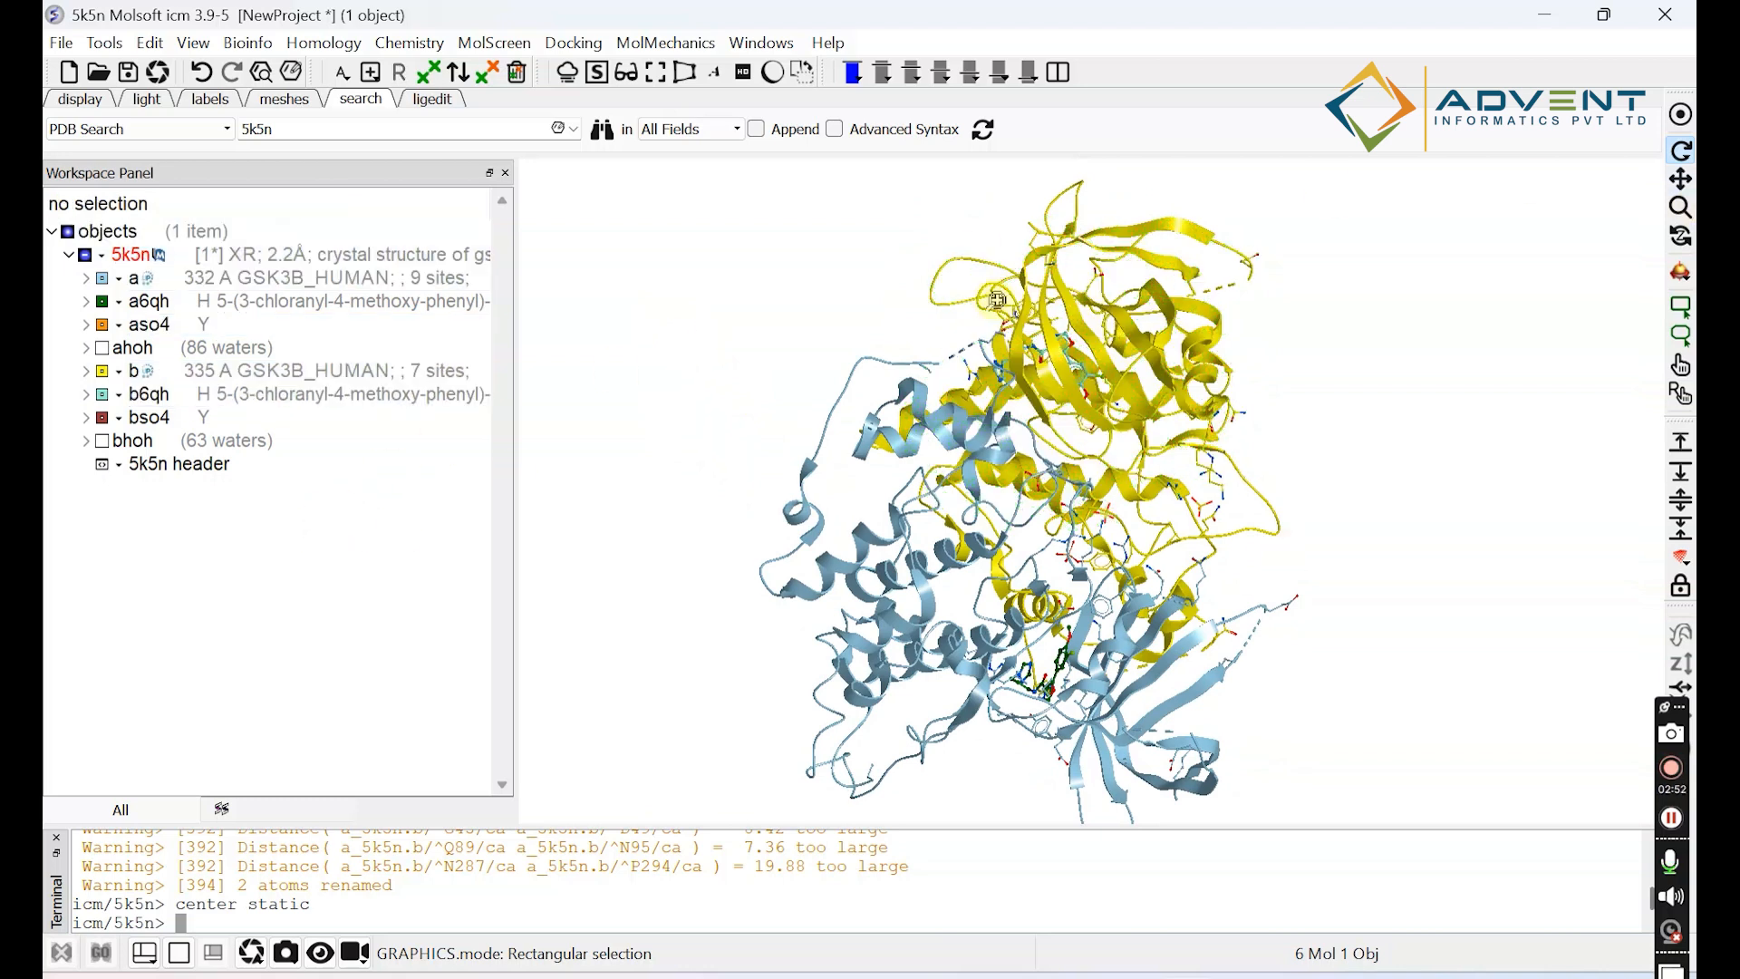
{"action": "left_click", "coordinate": [1682, 338]}
{"action": "mouse_move", "coordinate": [1319, 210]}
{"action": "left_mouse_down"}
{"action": "mouse_move", "coordinate": [952, 233]}
{"action": "mouse_move", "coordinate": [995, 557]}
{"action": "mouse_move", "coordinate": [1351, 520]}
{"action": "mouse_move", "coordinate": [1372, 246]}
{"action": "mouse_move", "coordinate": [1326, 207]}
{"action": "left_mouse_up"}
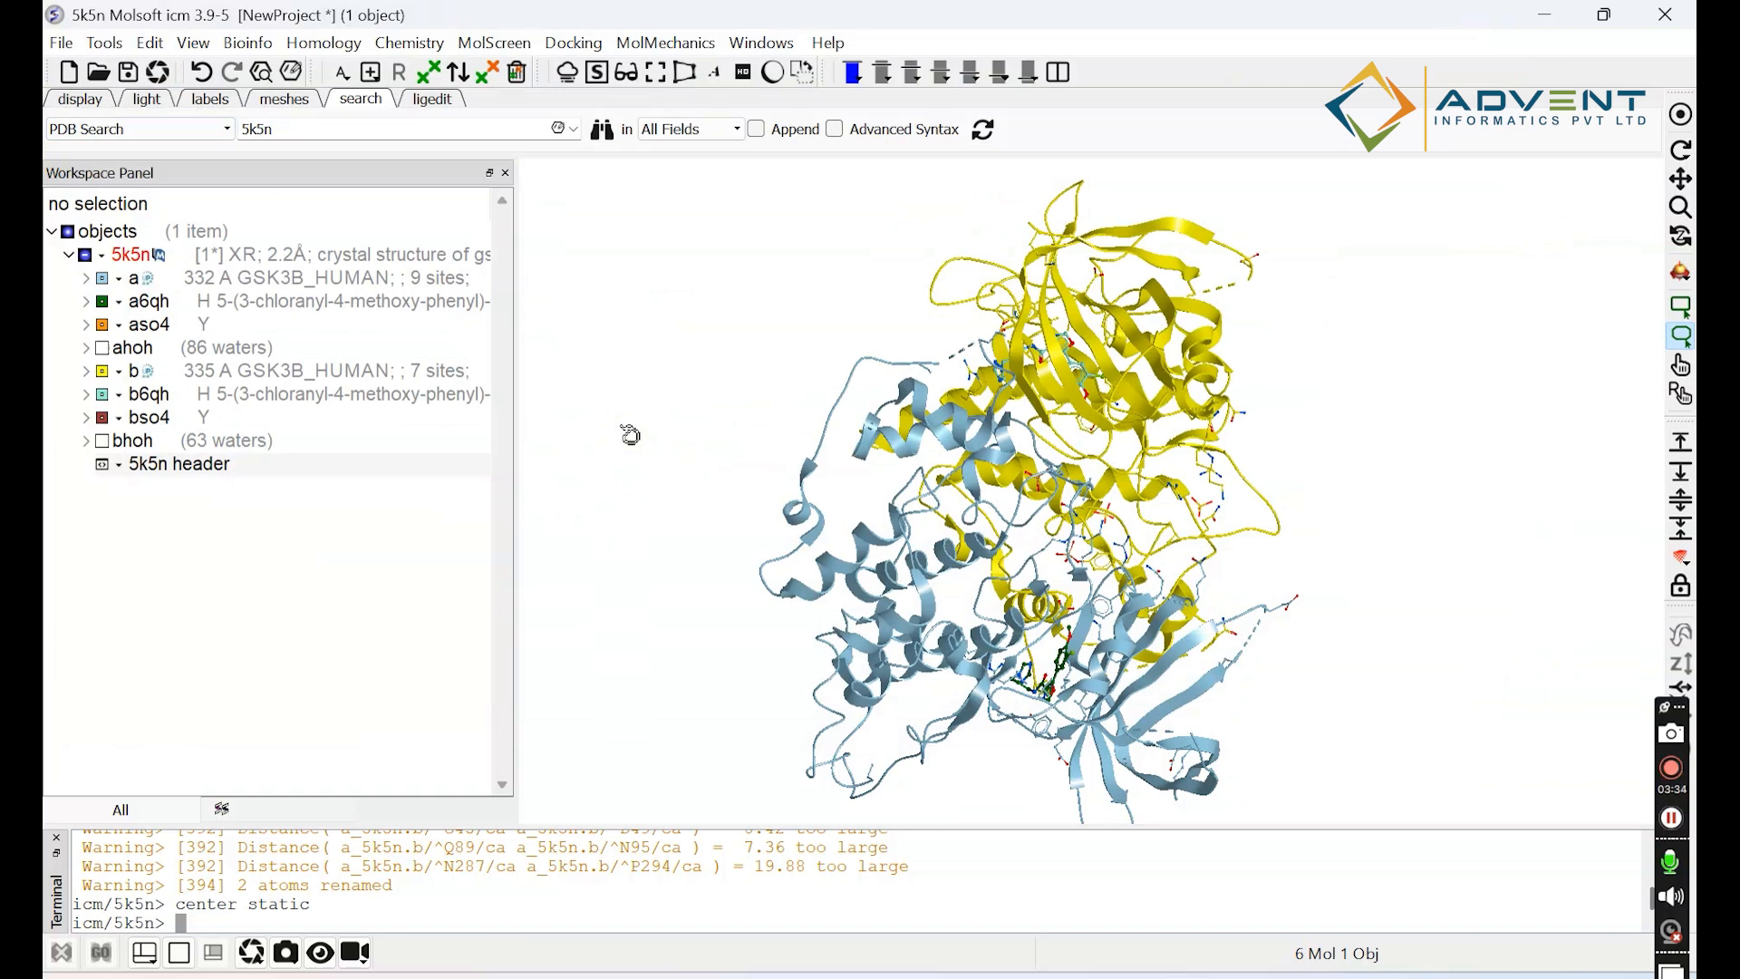
Toggle the ribbon representation of the whole structure off and on twice, leaving it displayed.
{"action": "left_click", "coordinate": [79, 99]}
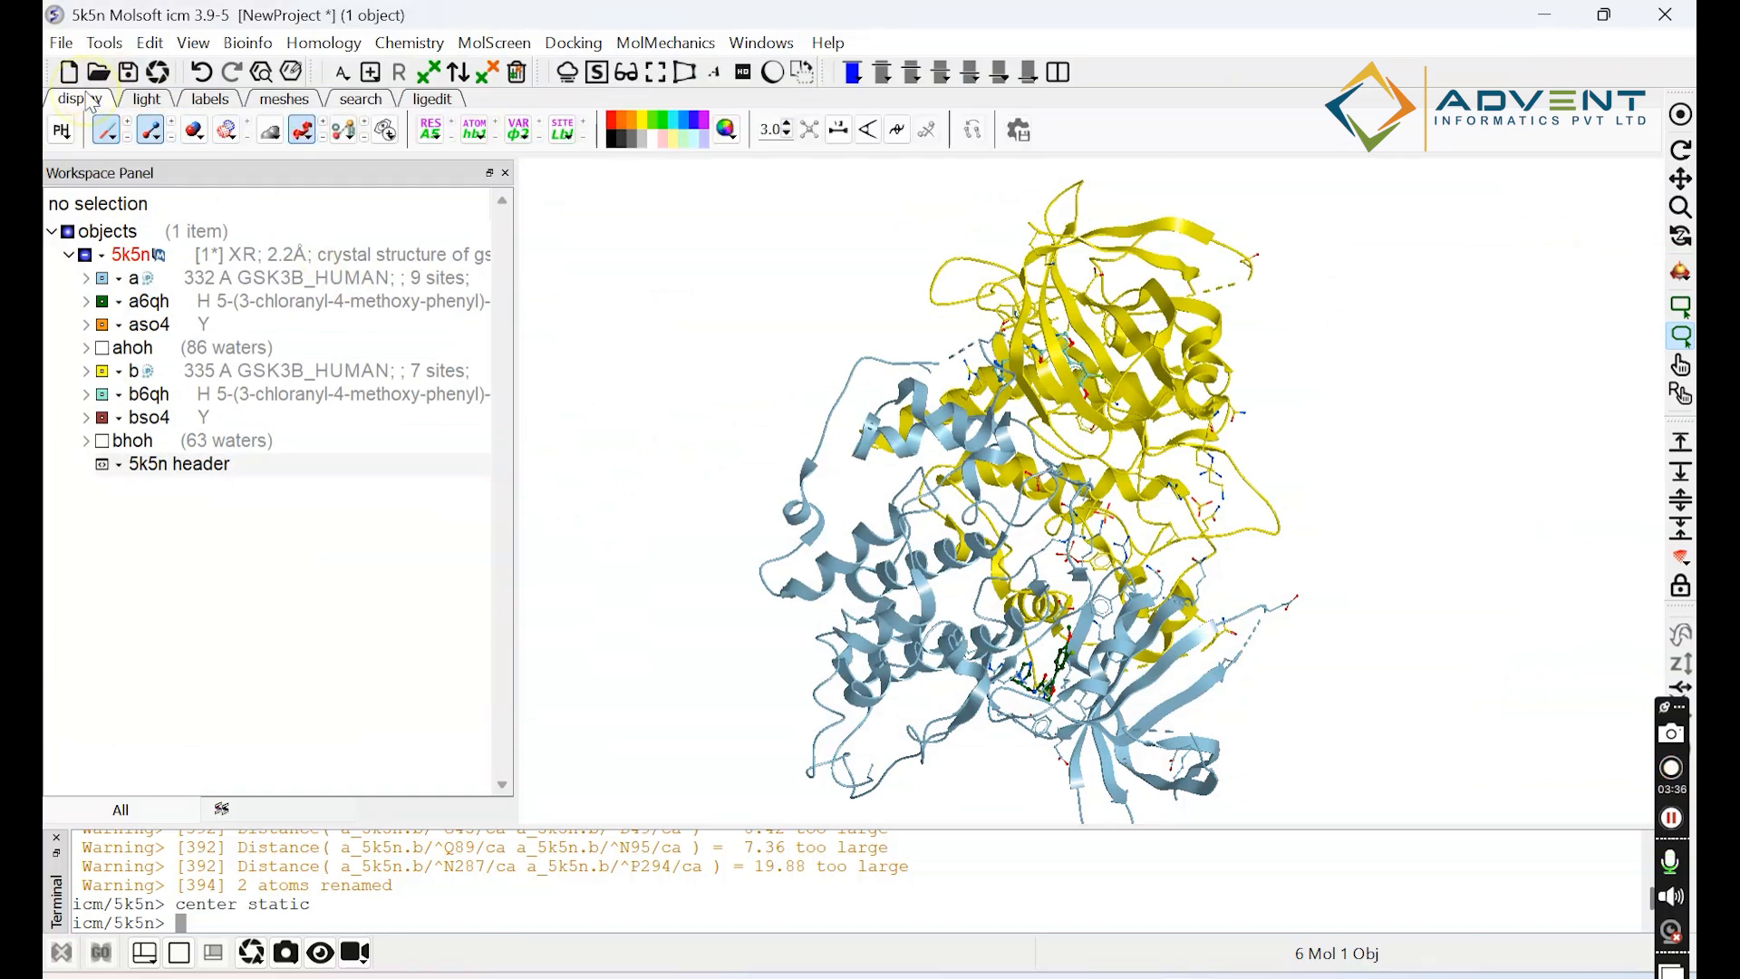
{"action": "left_click", "coordinate": [303, 130]}
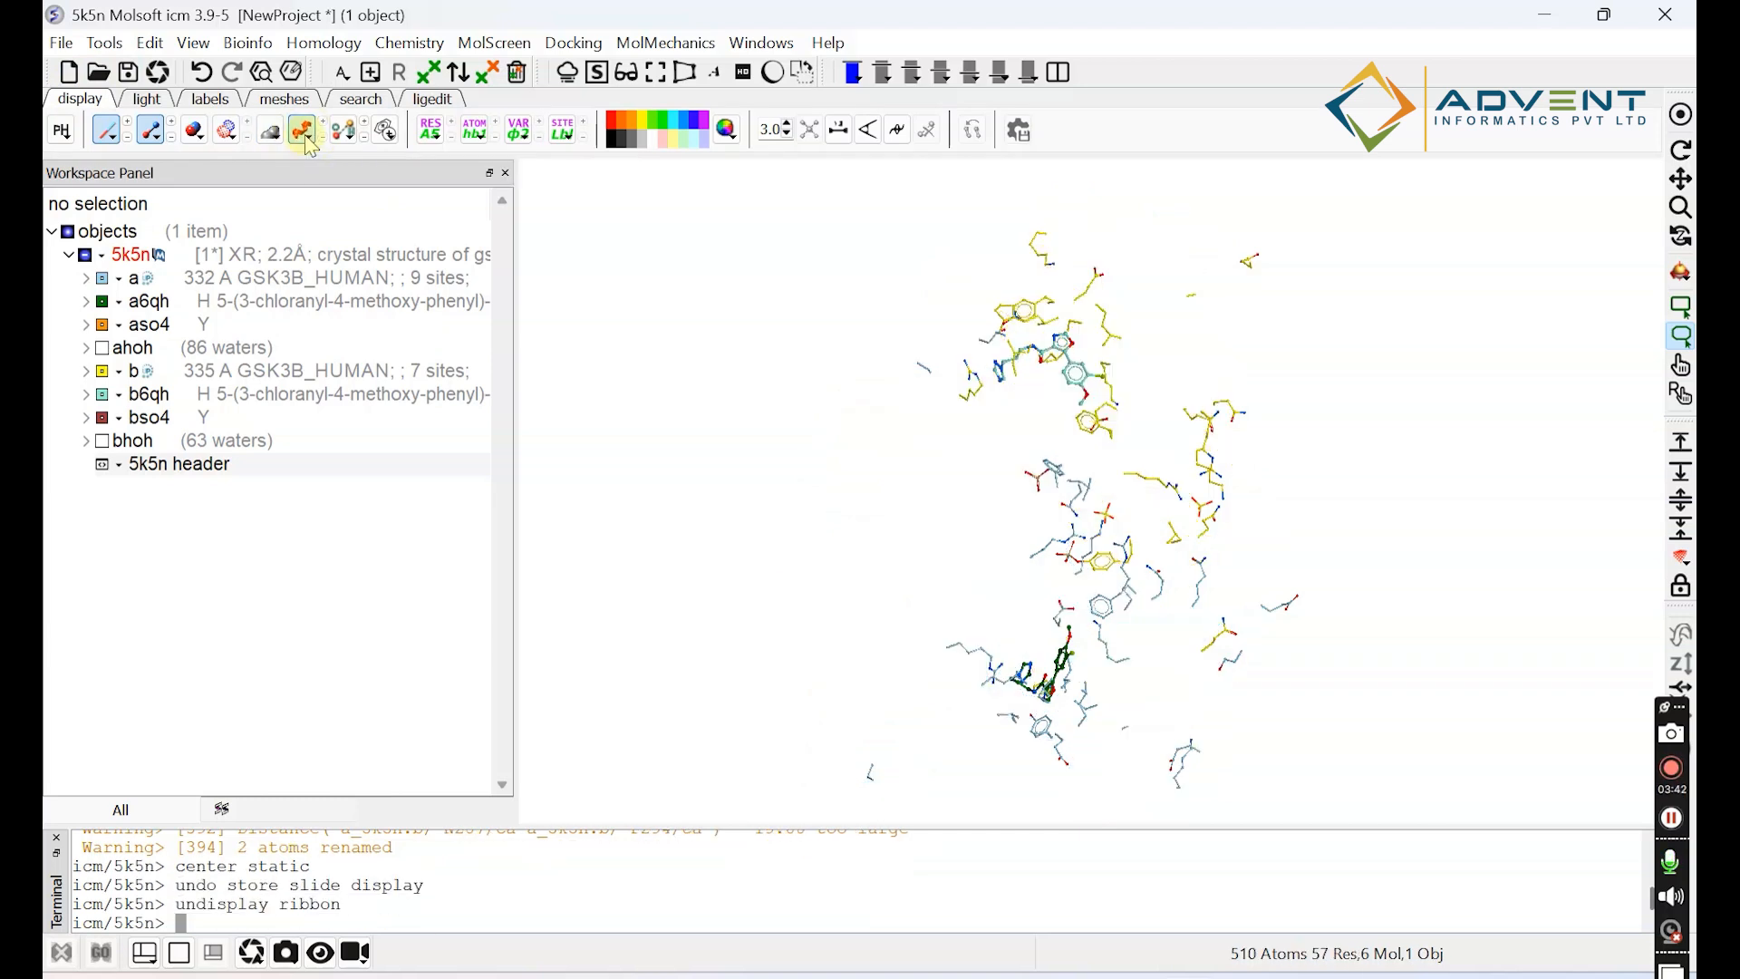
{"action": "left_click", "coordinate": [302, 130]}
{"action": "left_click", "coordinate": [302, 131]}
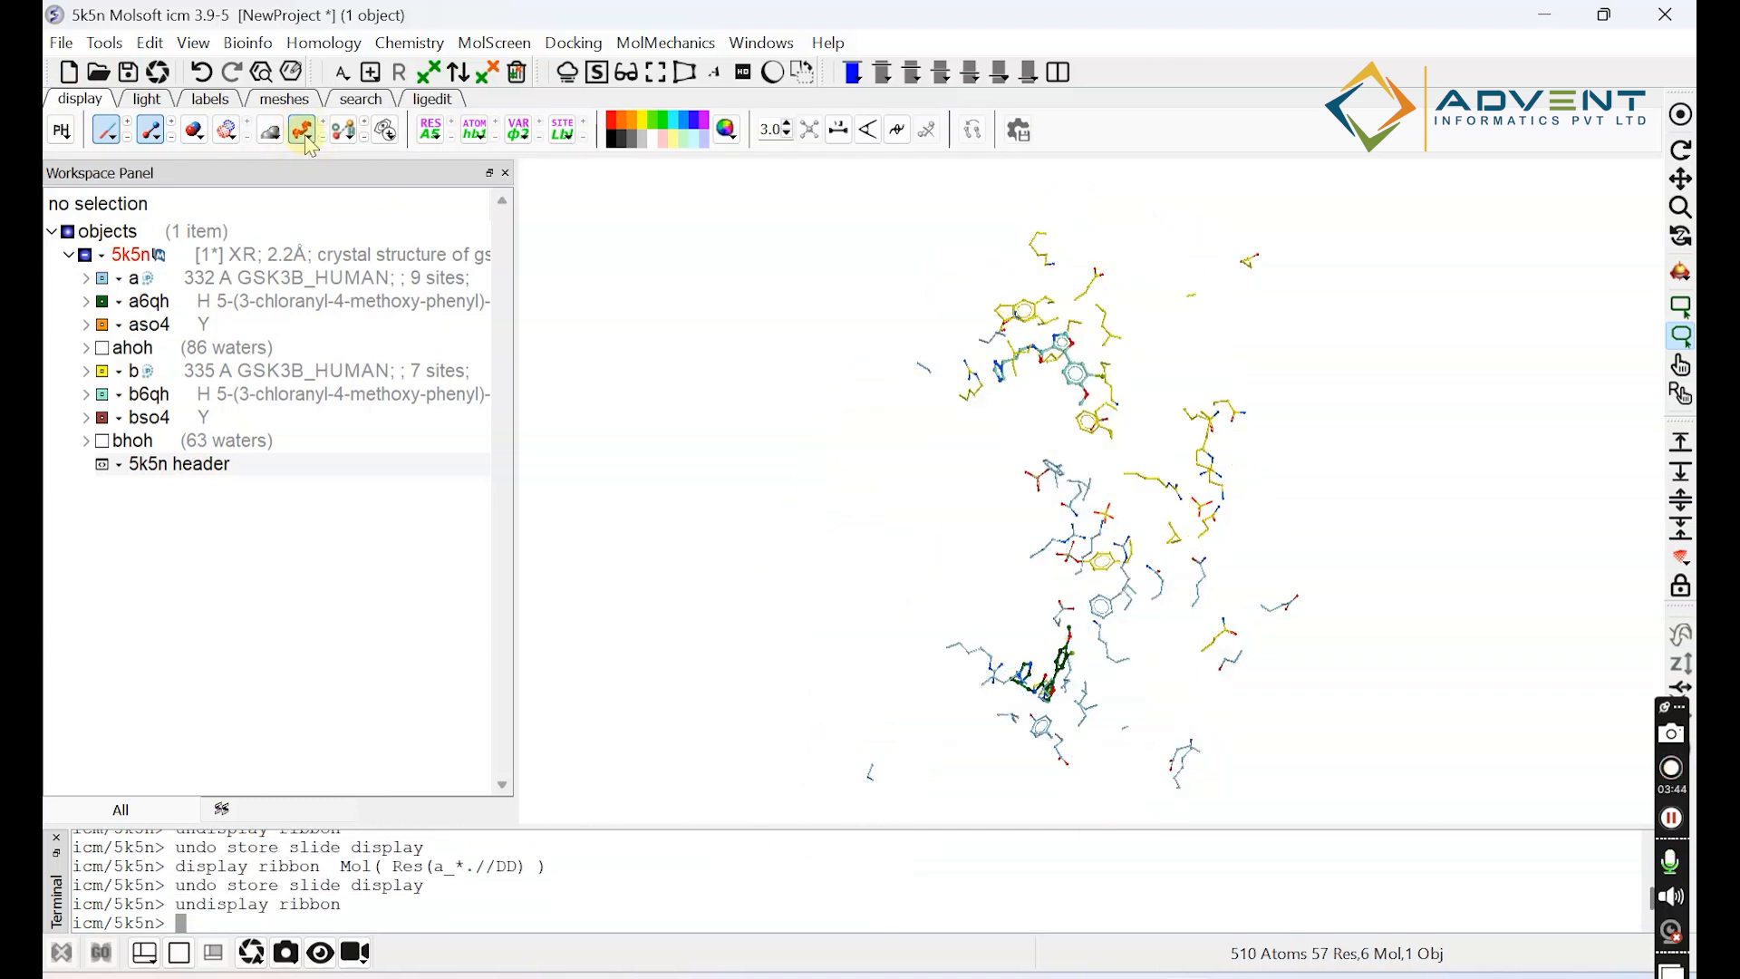
{"action": "left_click", "coordinate": [303, 131]}
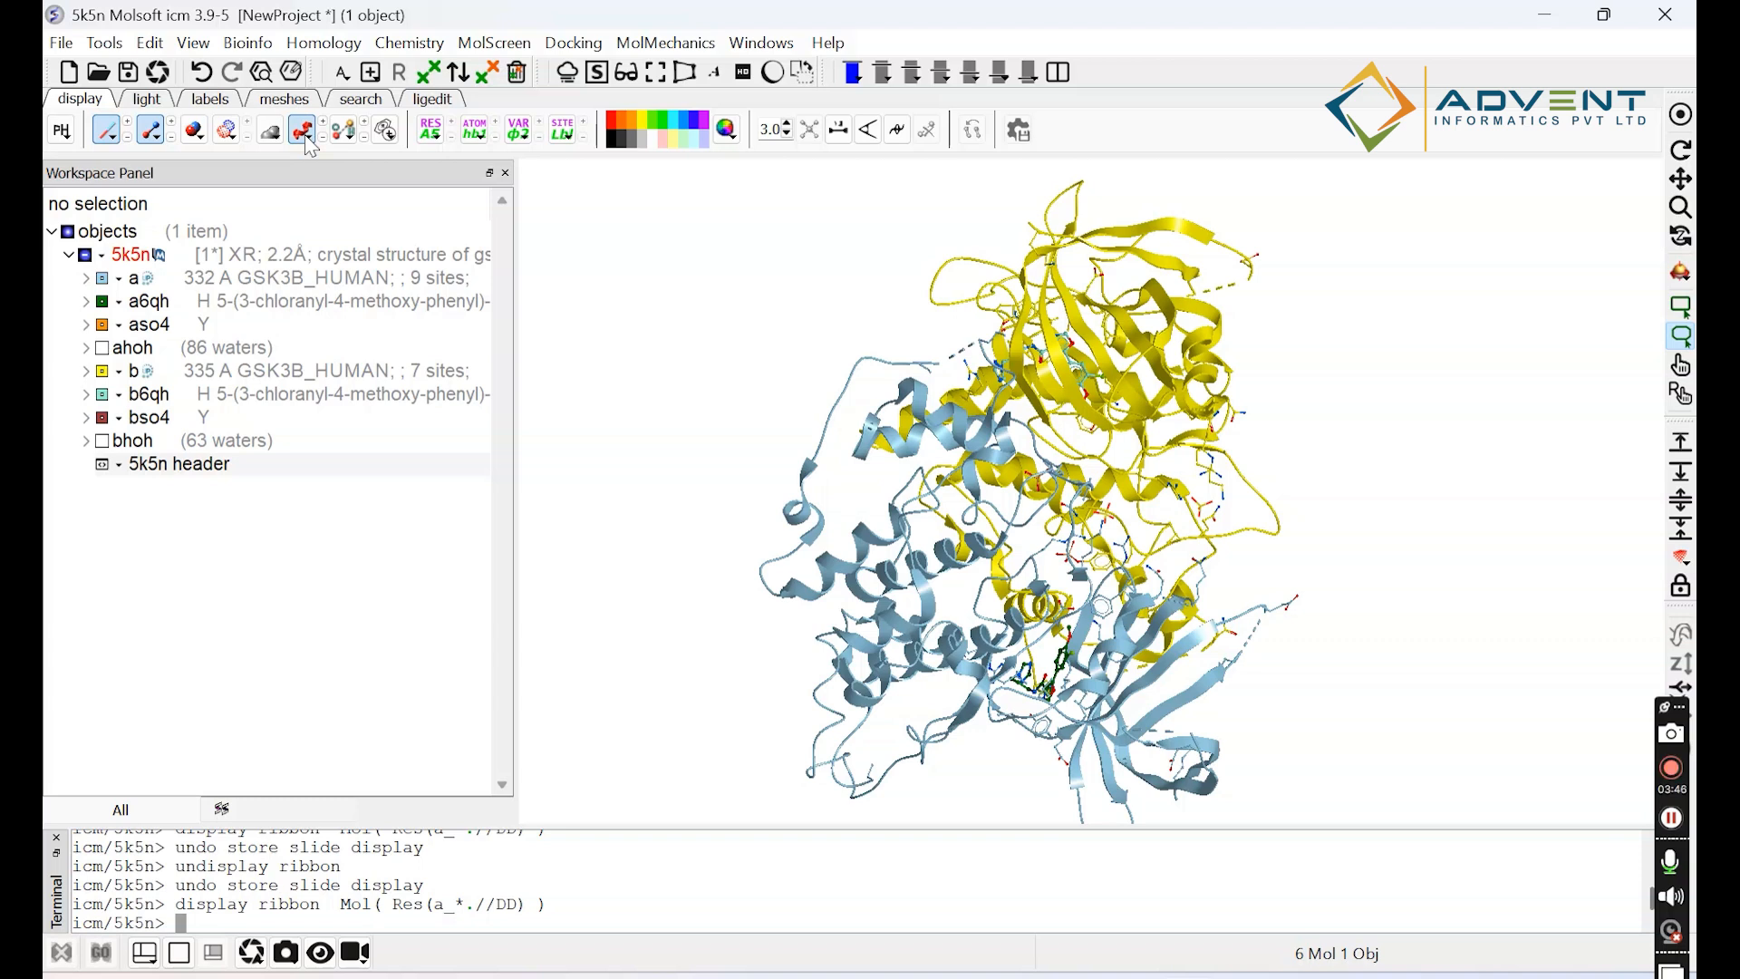
Color the ribbon by secondary structure and inspect the recolored protein from several angles.
{"action": "left_click", "coordinate": [308, 137]}
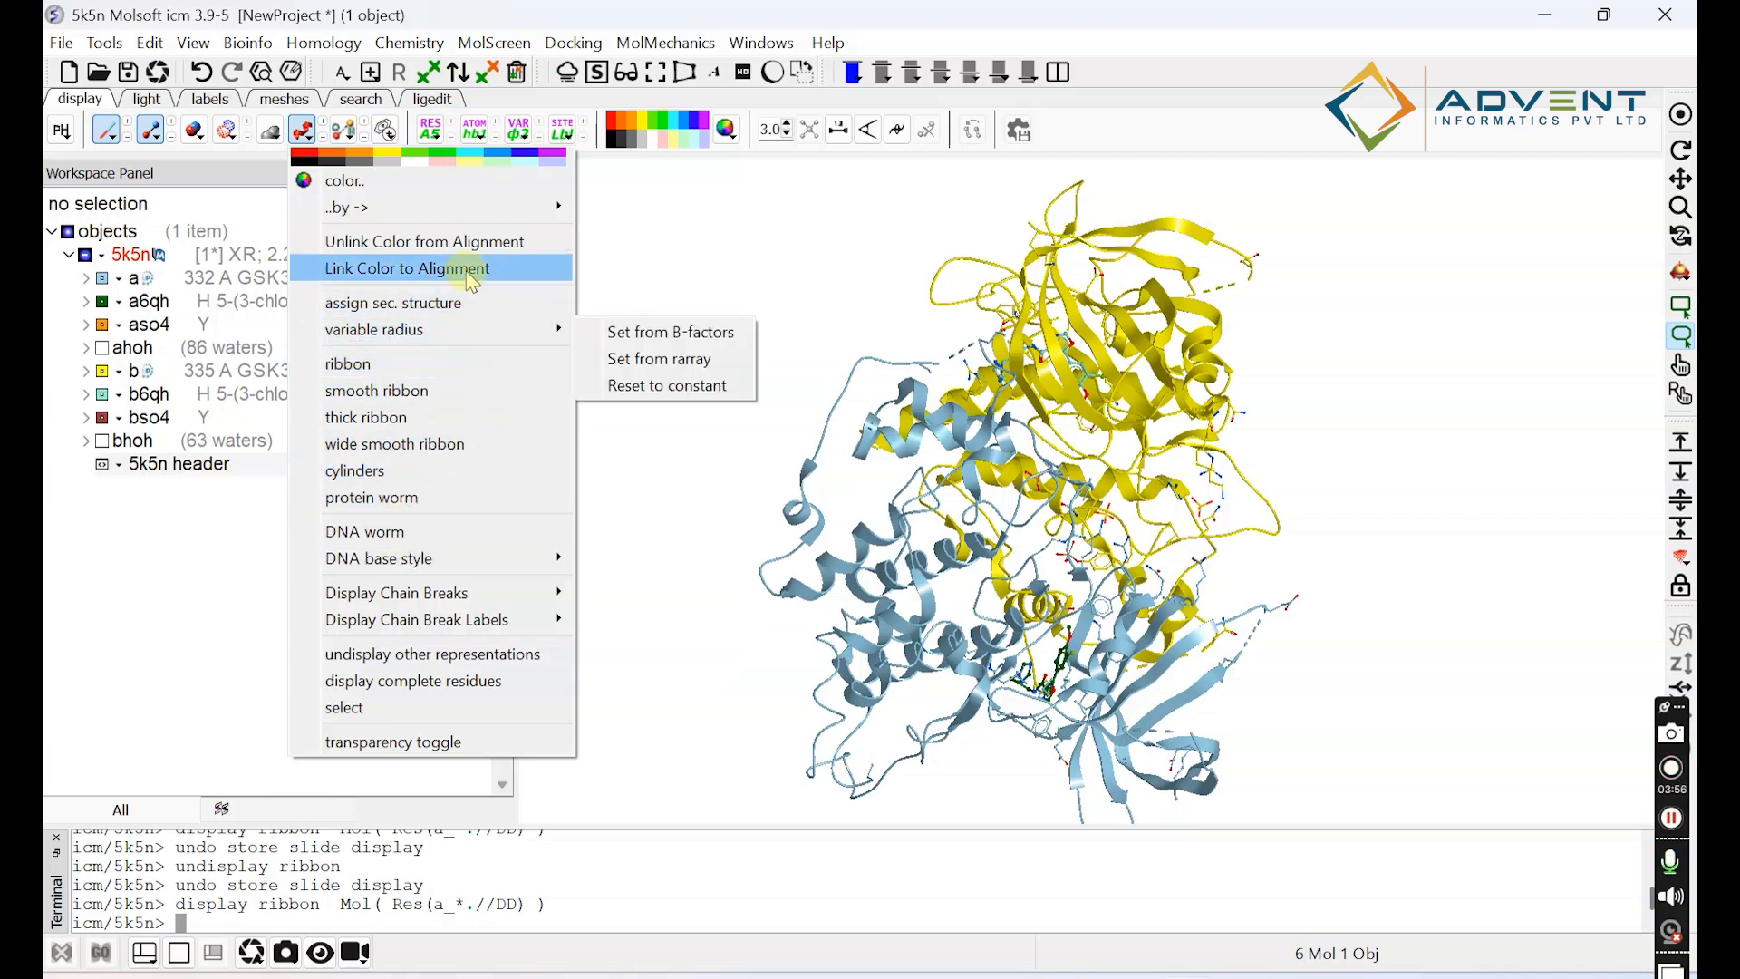
{"action": "mouse_move", "coordinate": [493, 217]}
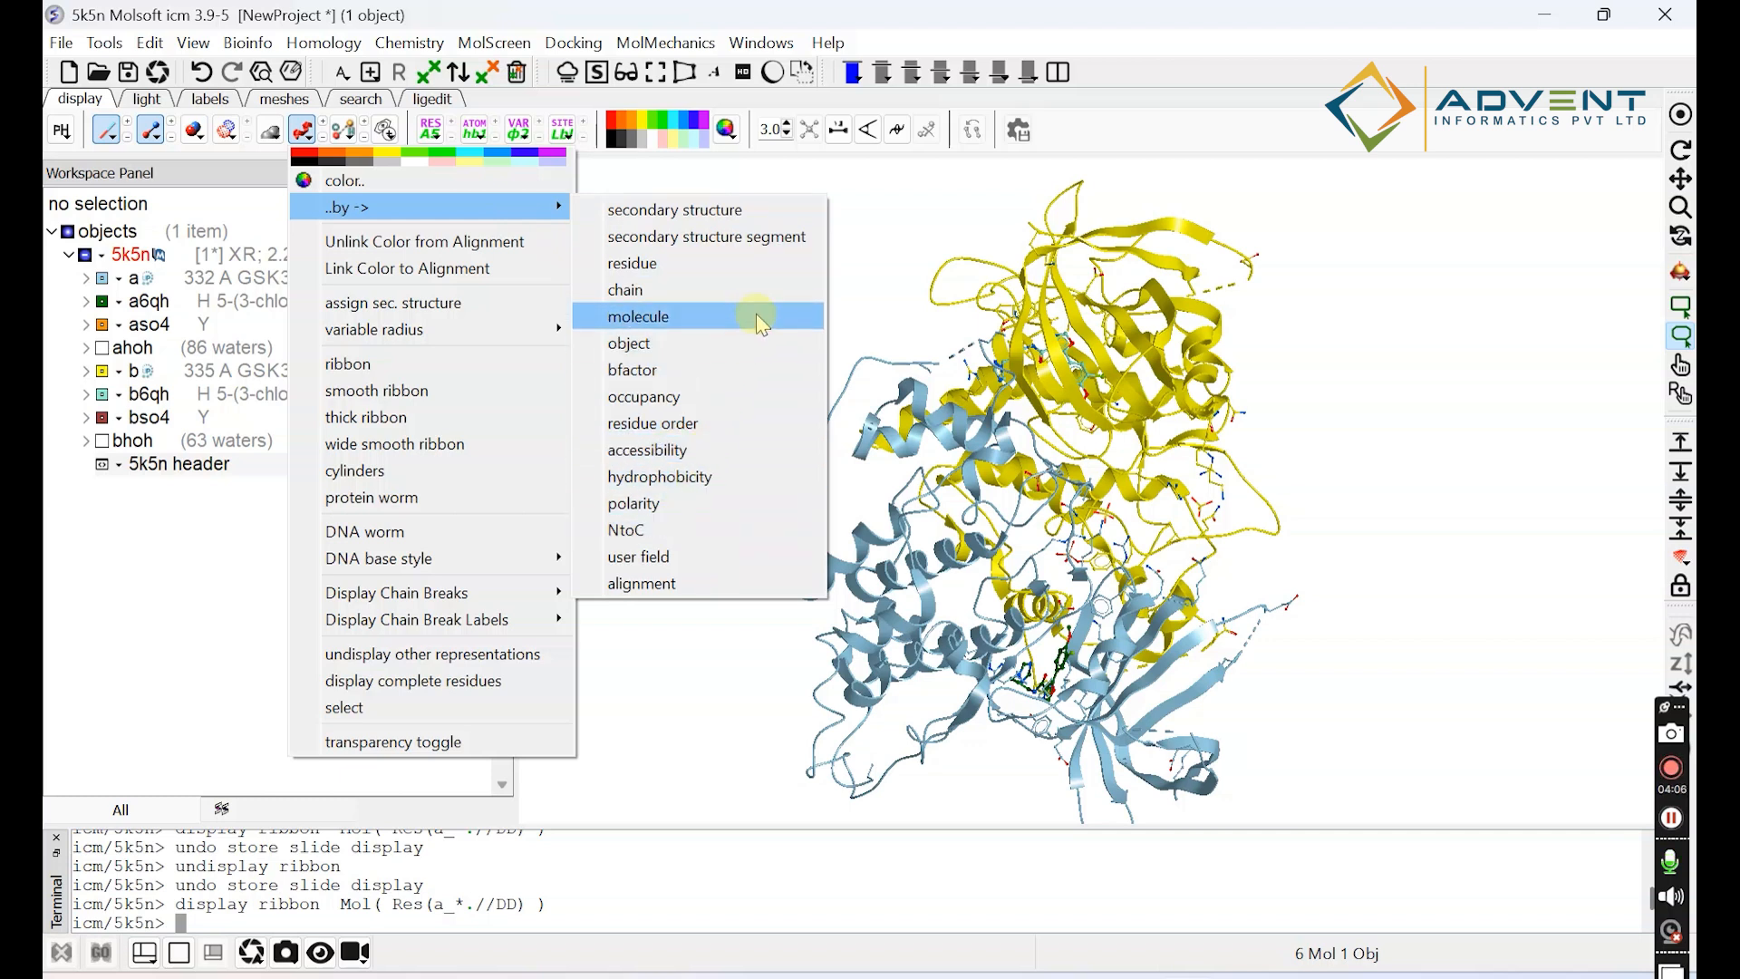
{"action": "left_click", "coordinate": [693, 209]}
{"action": "left_click", "coordinate": [1176, 603]}
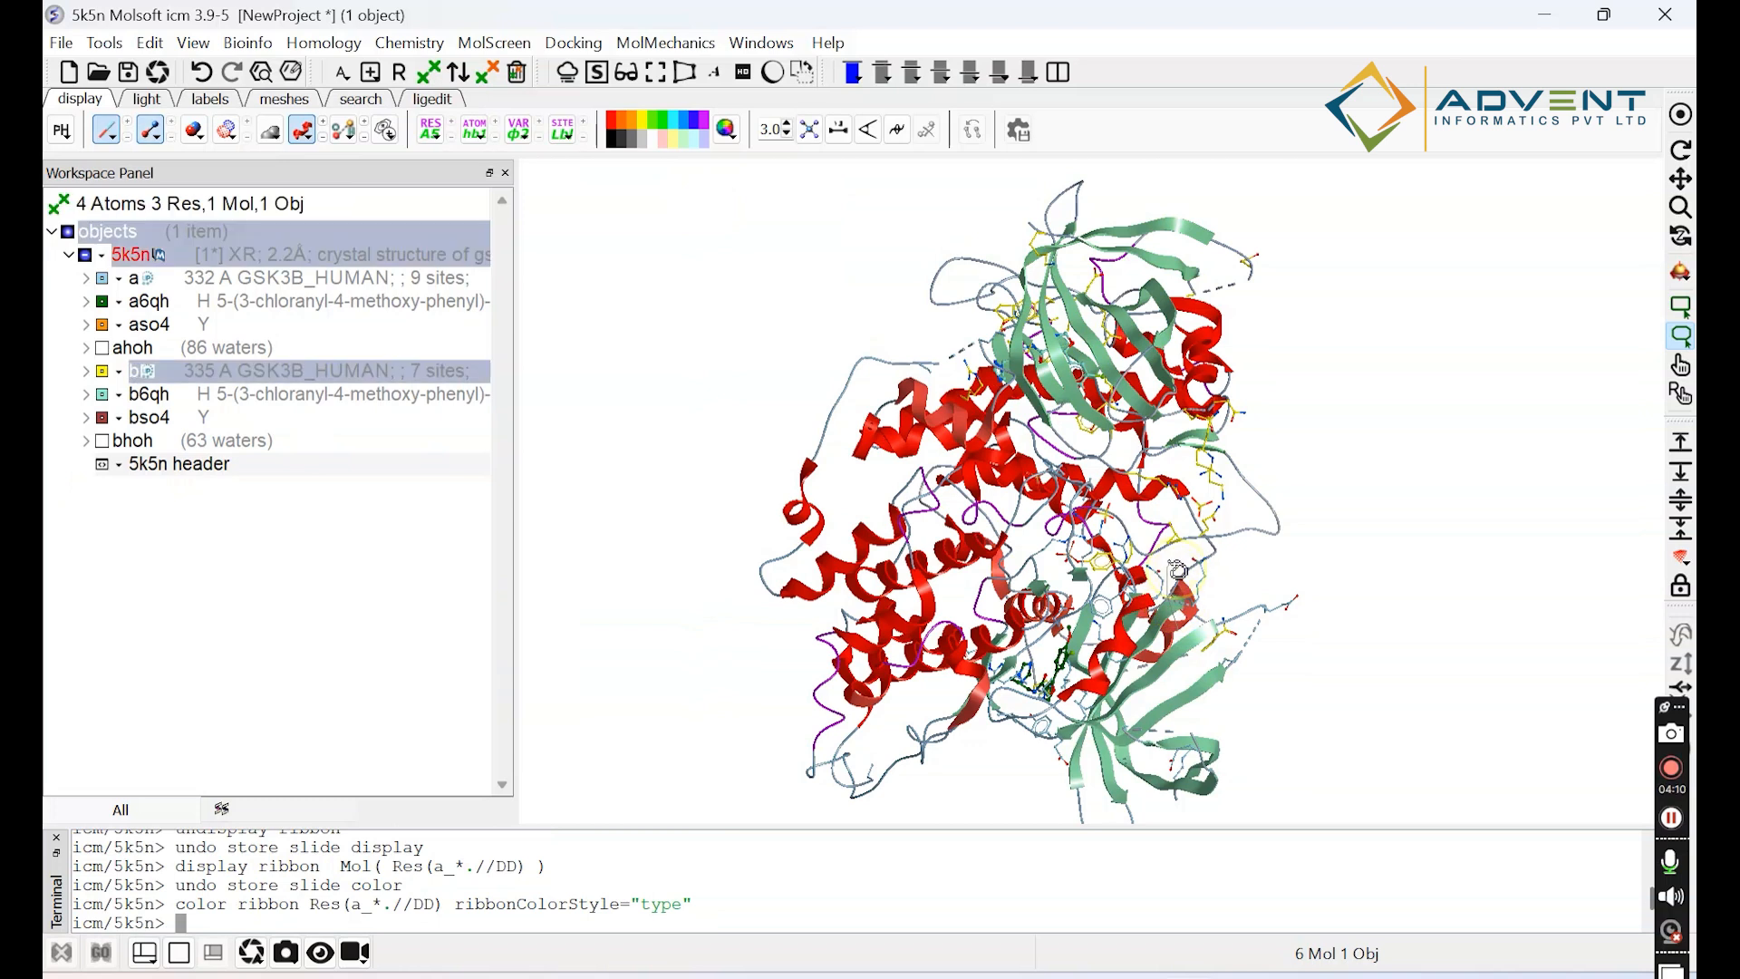
{"action": "left_click", "coordinate": [1681, 150]}
{"action": "left_click_drag", "start_coordinate": [961, 682], "coordinate": [911, 710]}
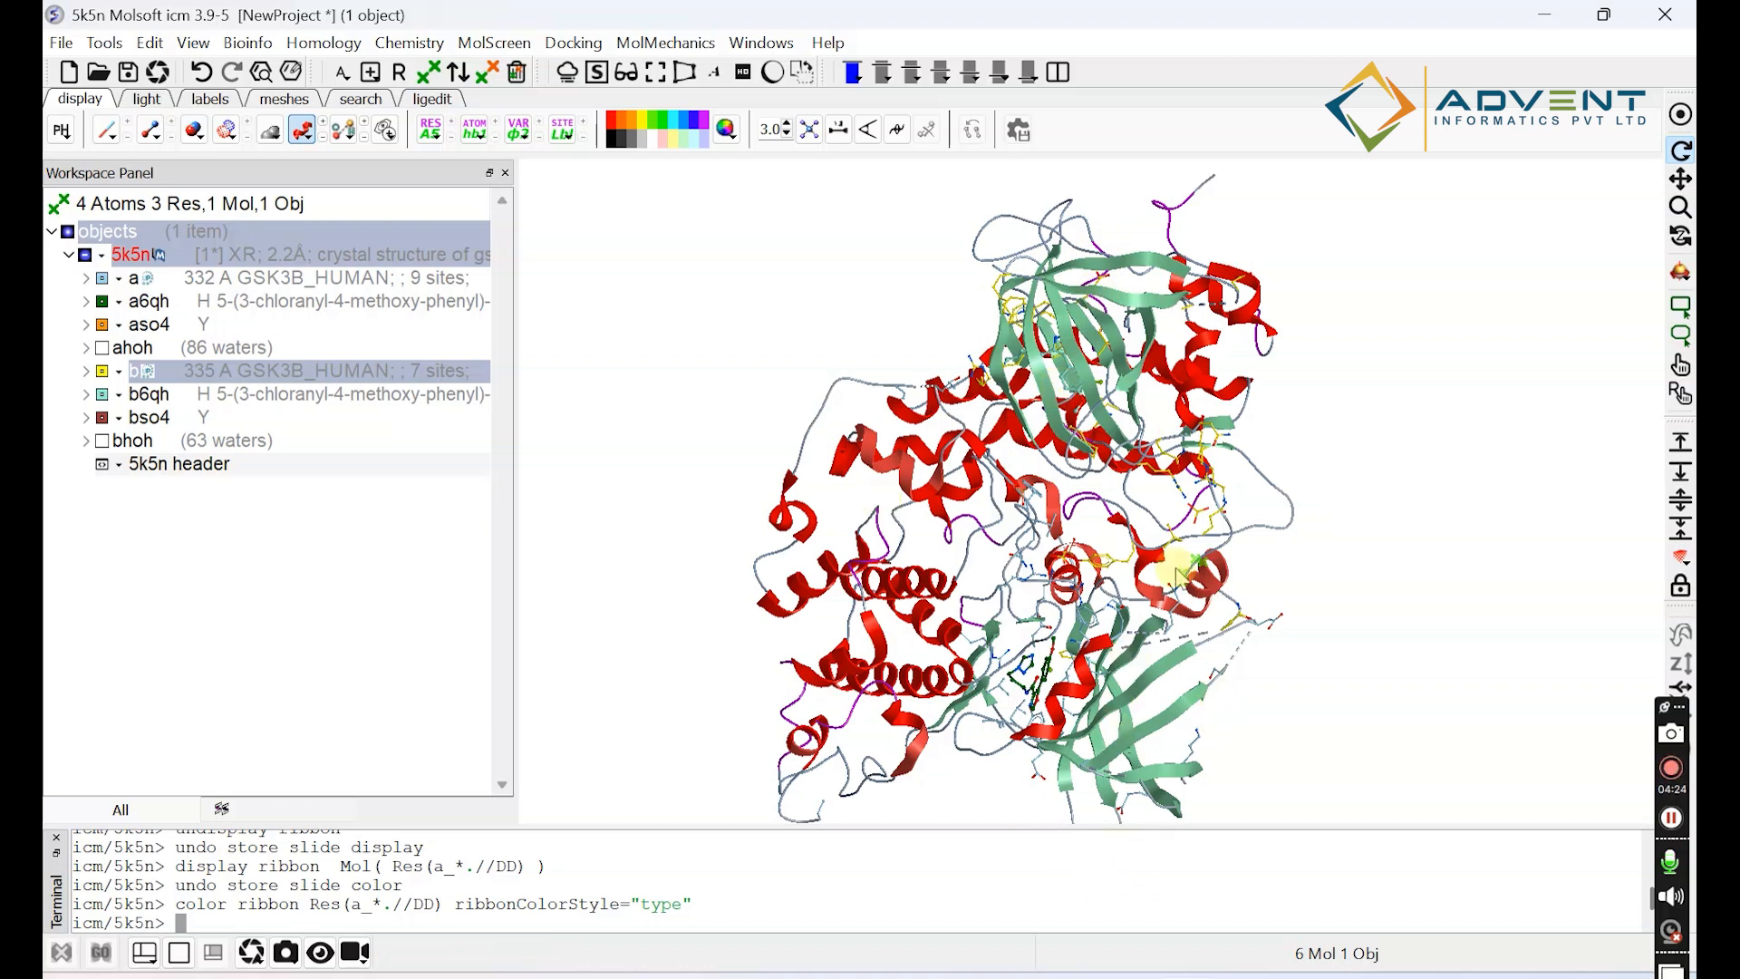
{"action": "left_click_drag", "start_coordinate": [1178, 692], "coordinate": [1170, 656]}
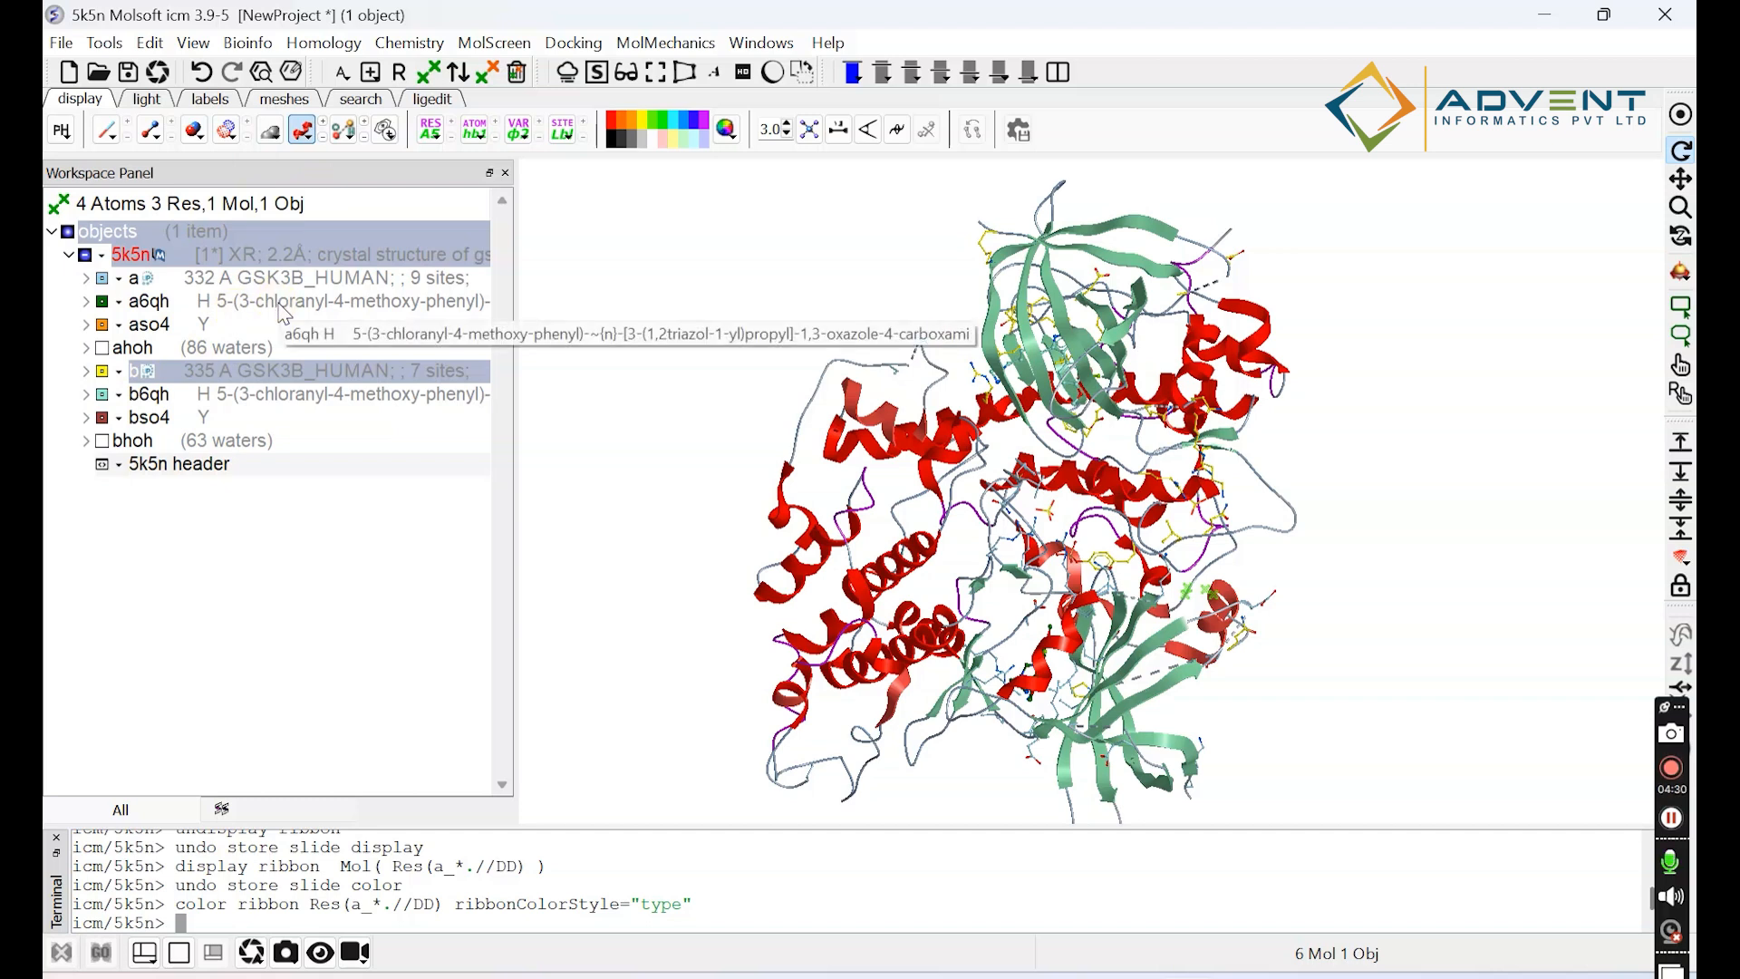
Select the a6qh ligand of 5k5n, and expand its entry to view its 2D structure before collapsing it.
{"action": "left_click", "coordinate": [283, 311]}
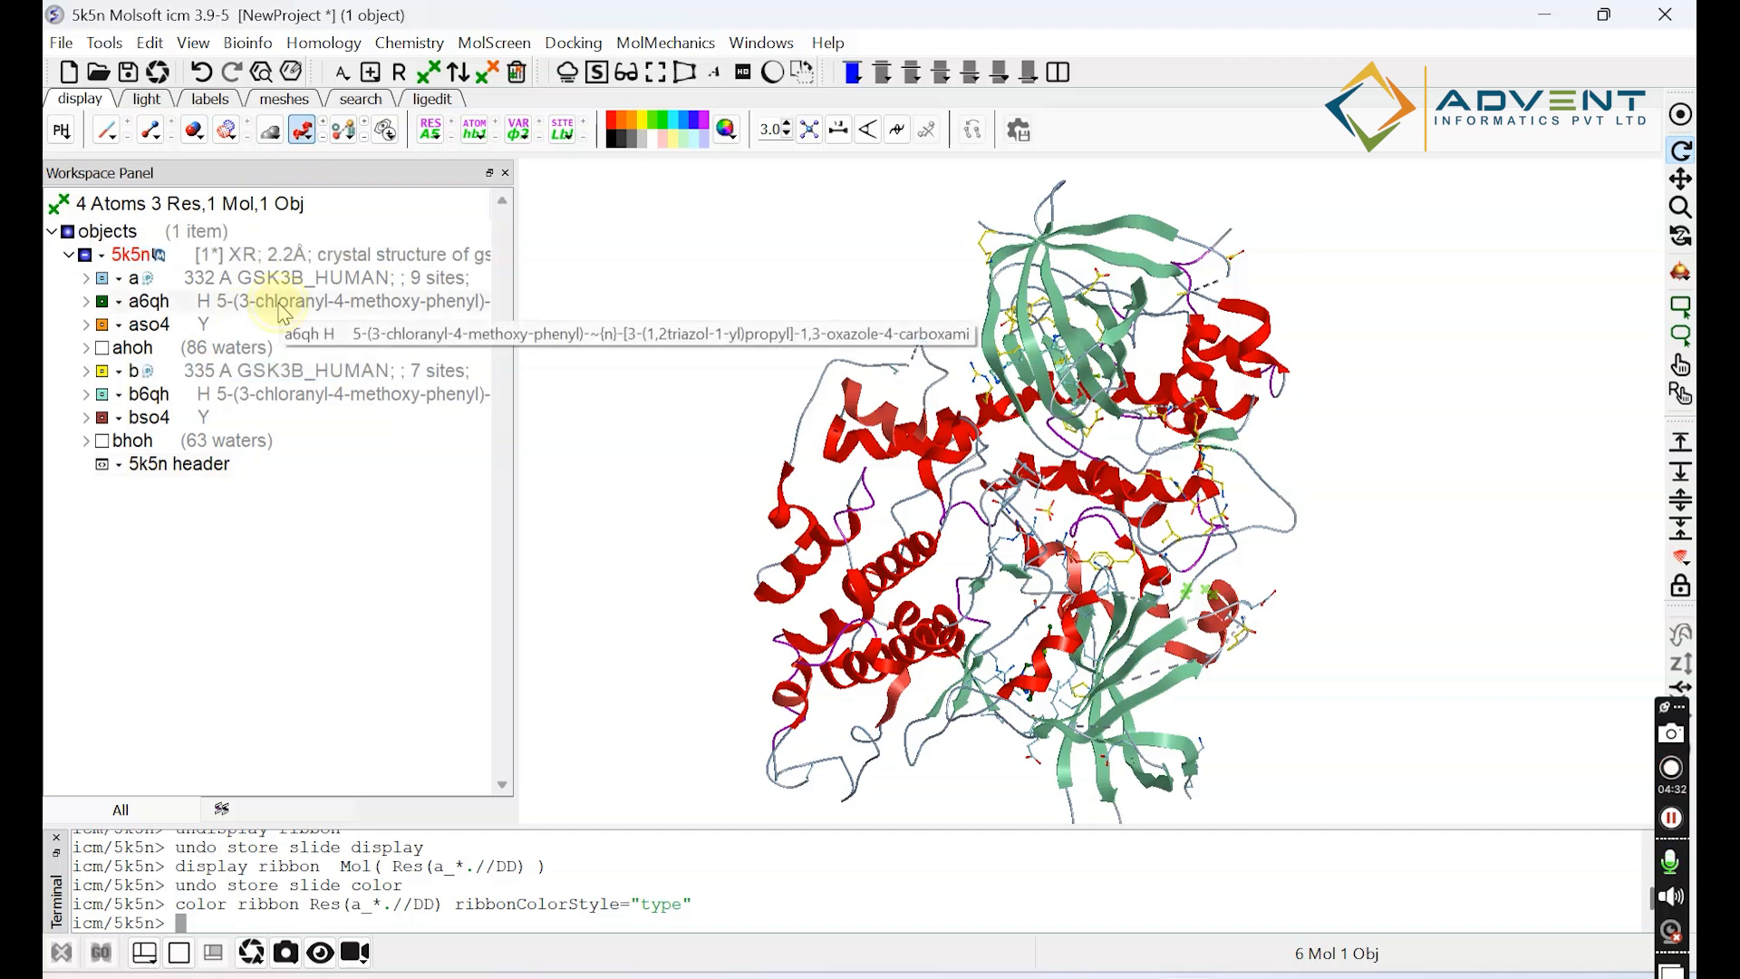
{"action": "left_click", "coordinate": [282, 309]}
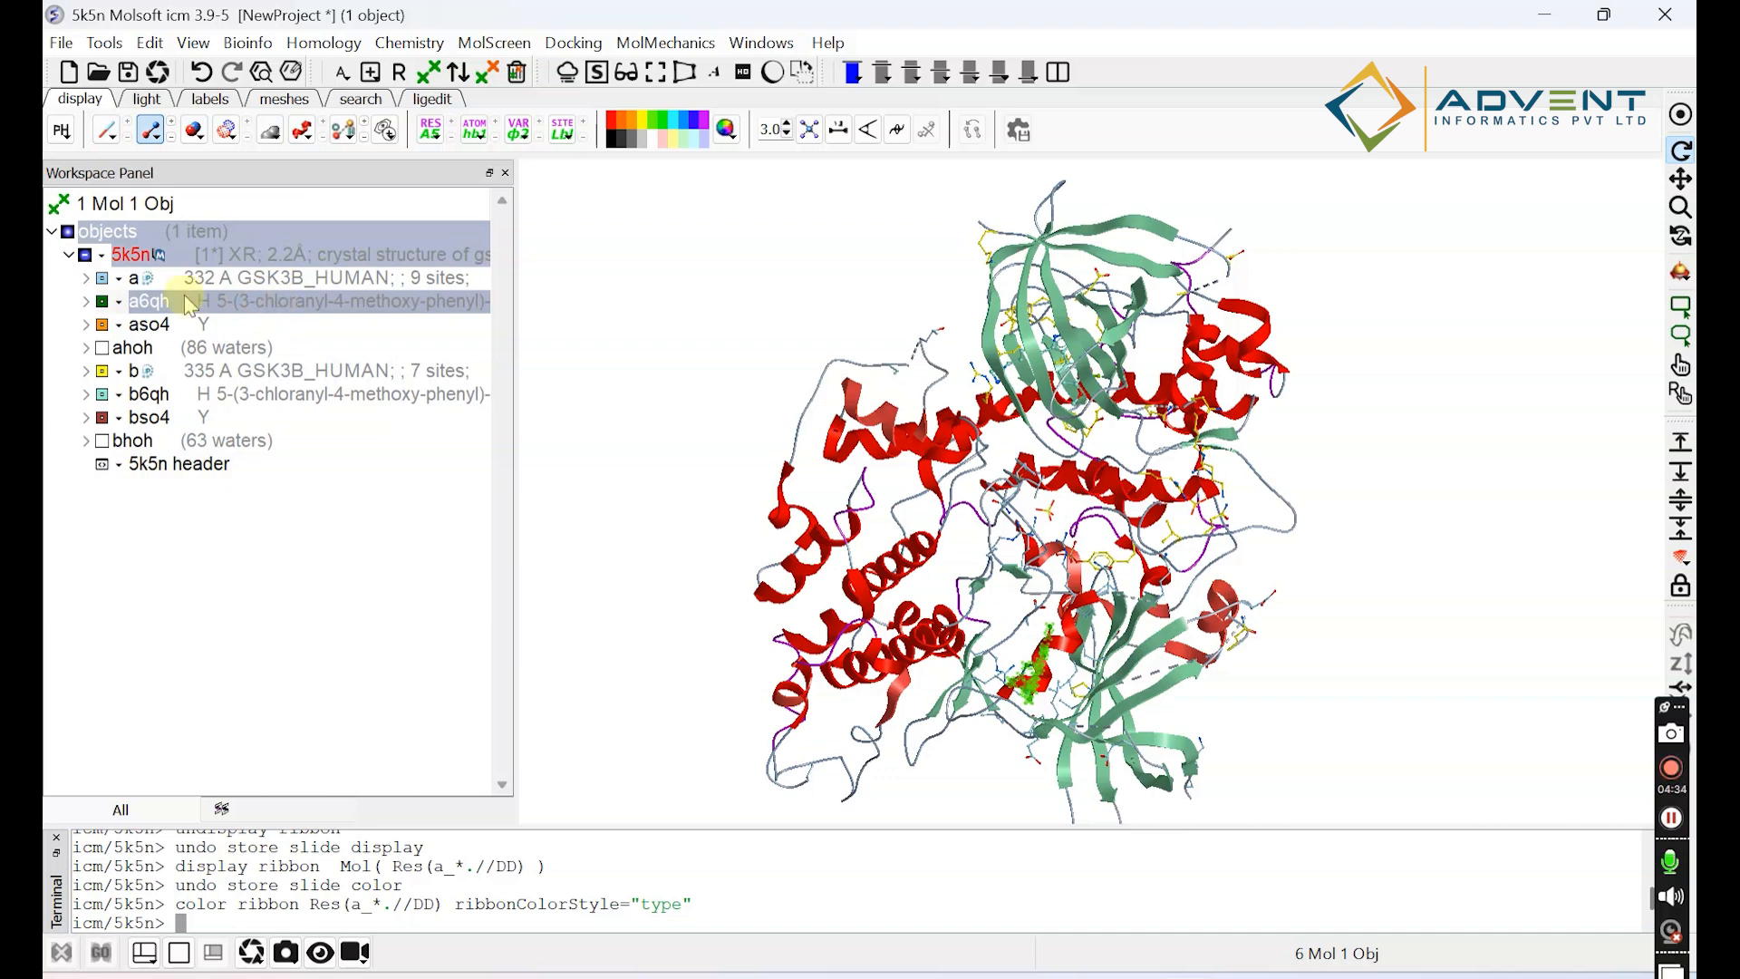
{"action": "left_click", "coordinate": [87, 303]}
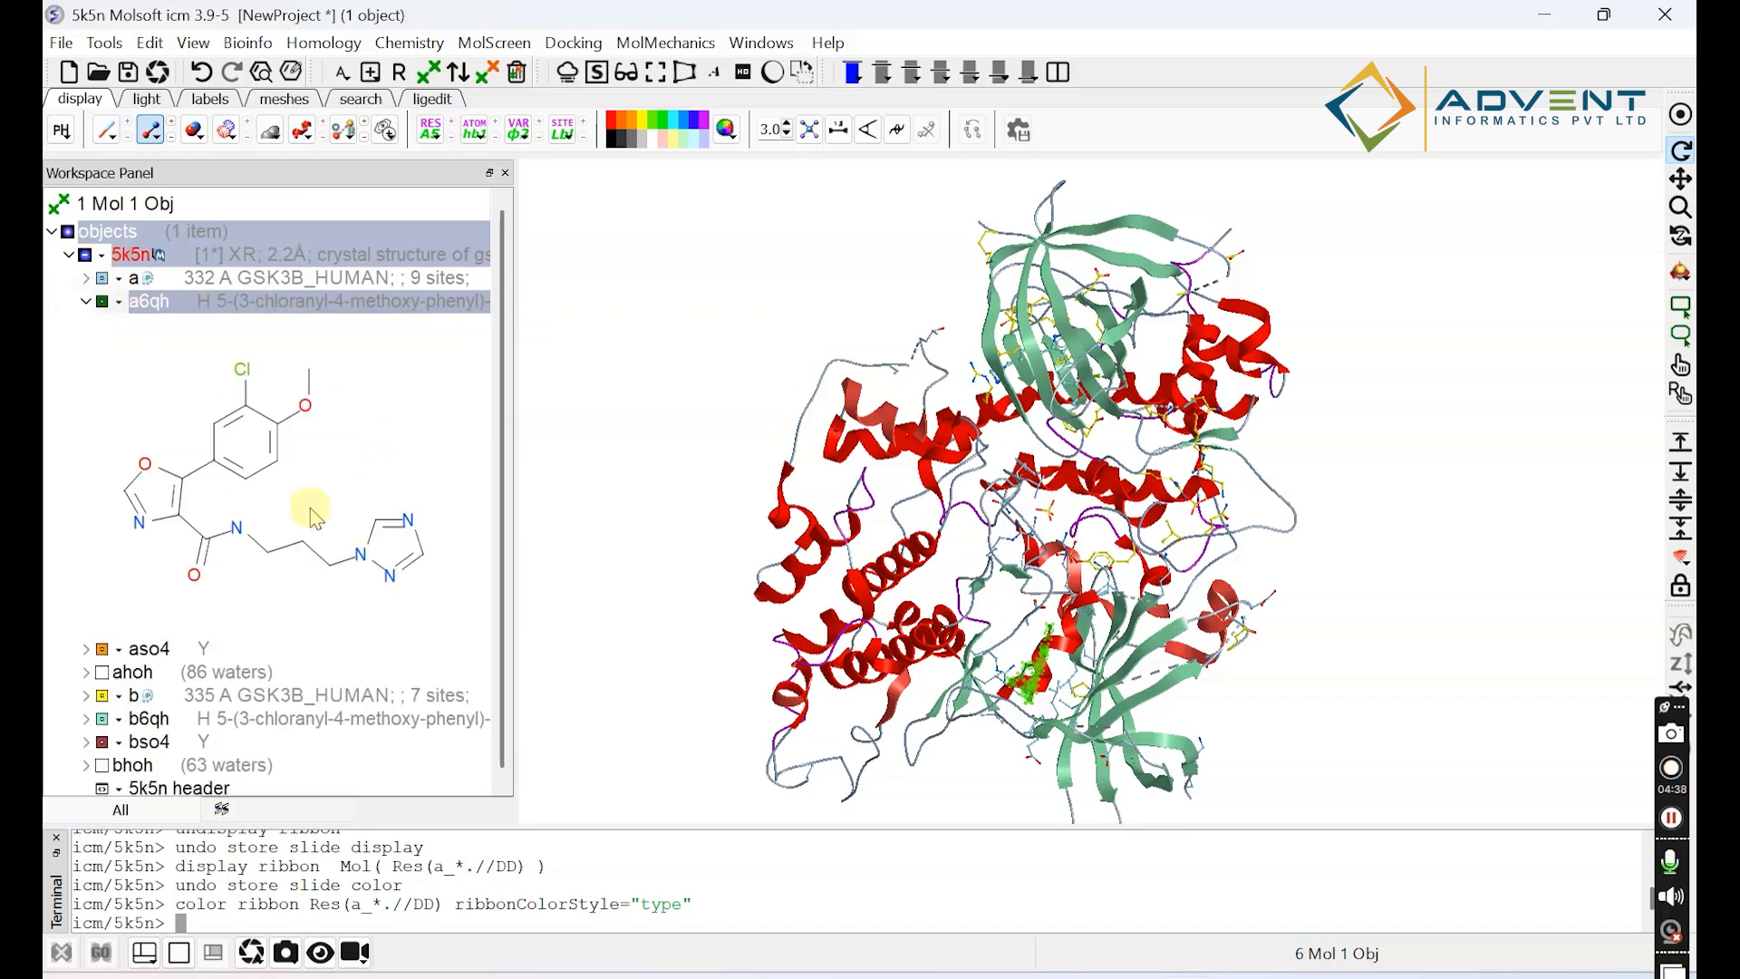
{"action": "left_click", "coordinate": [87, 301]}
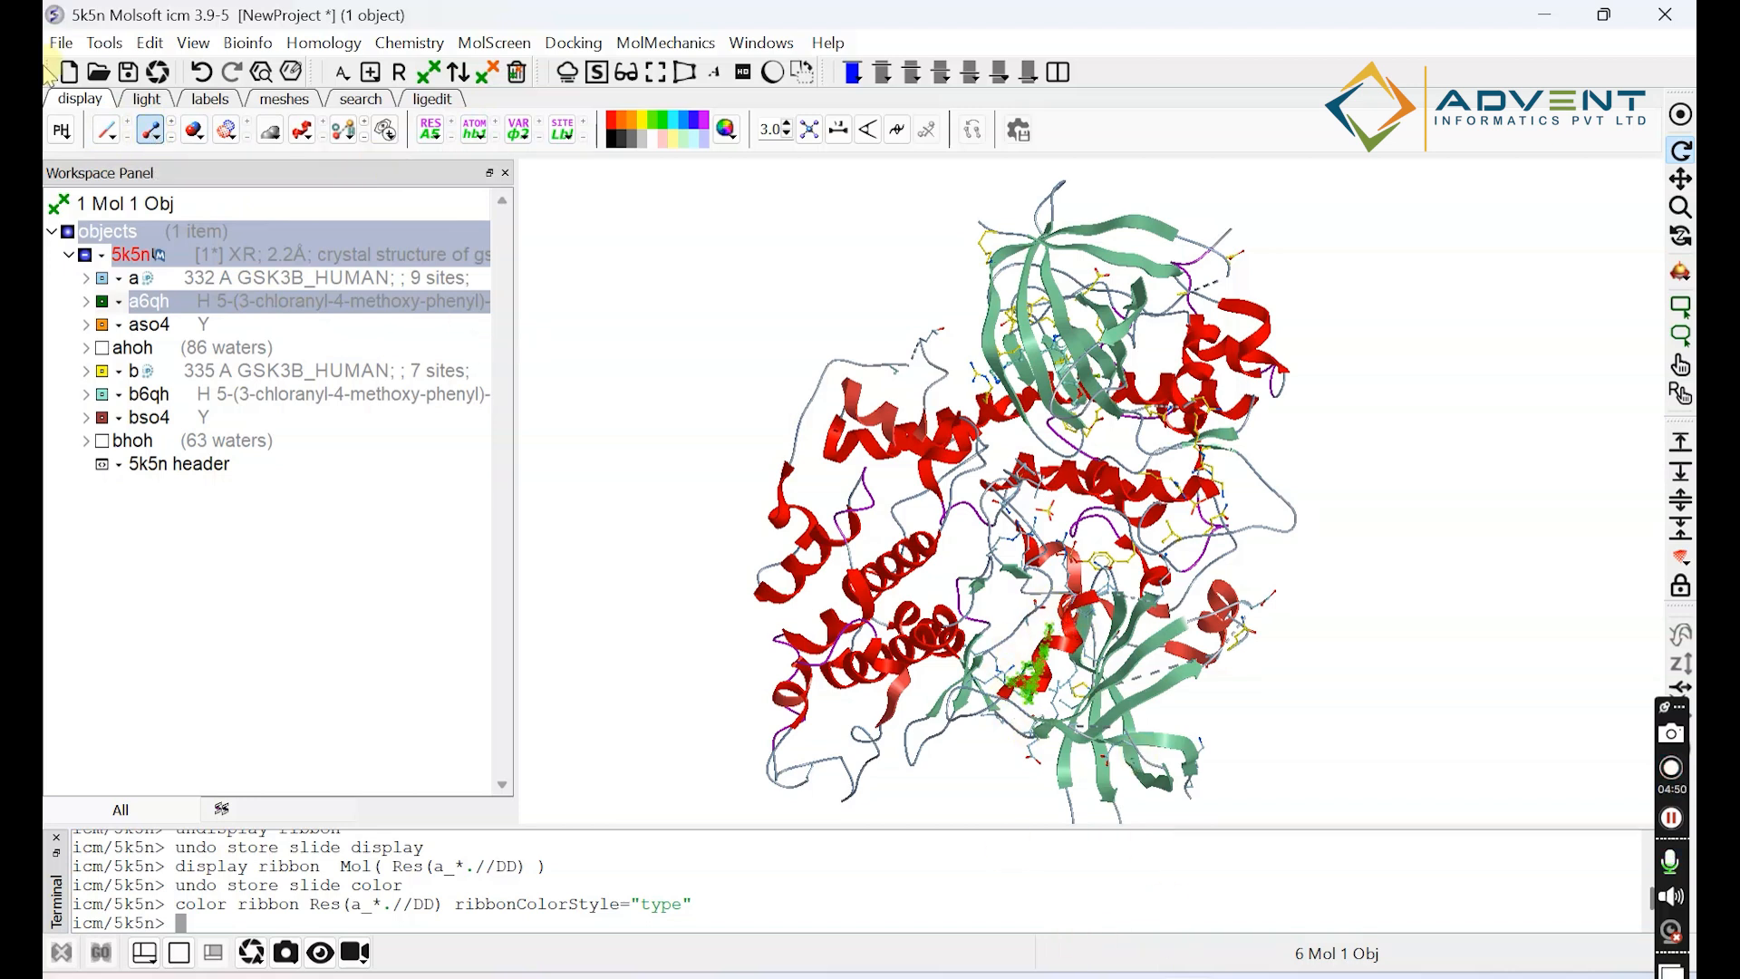
Toggle the stick representation of the selected a6qh ligand off and on twice, leaving it displayed.
{"action": "left_click", "coordinate": [149, 134]}
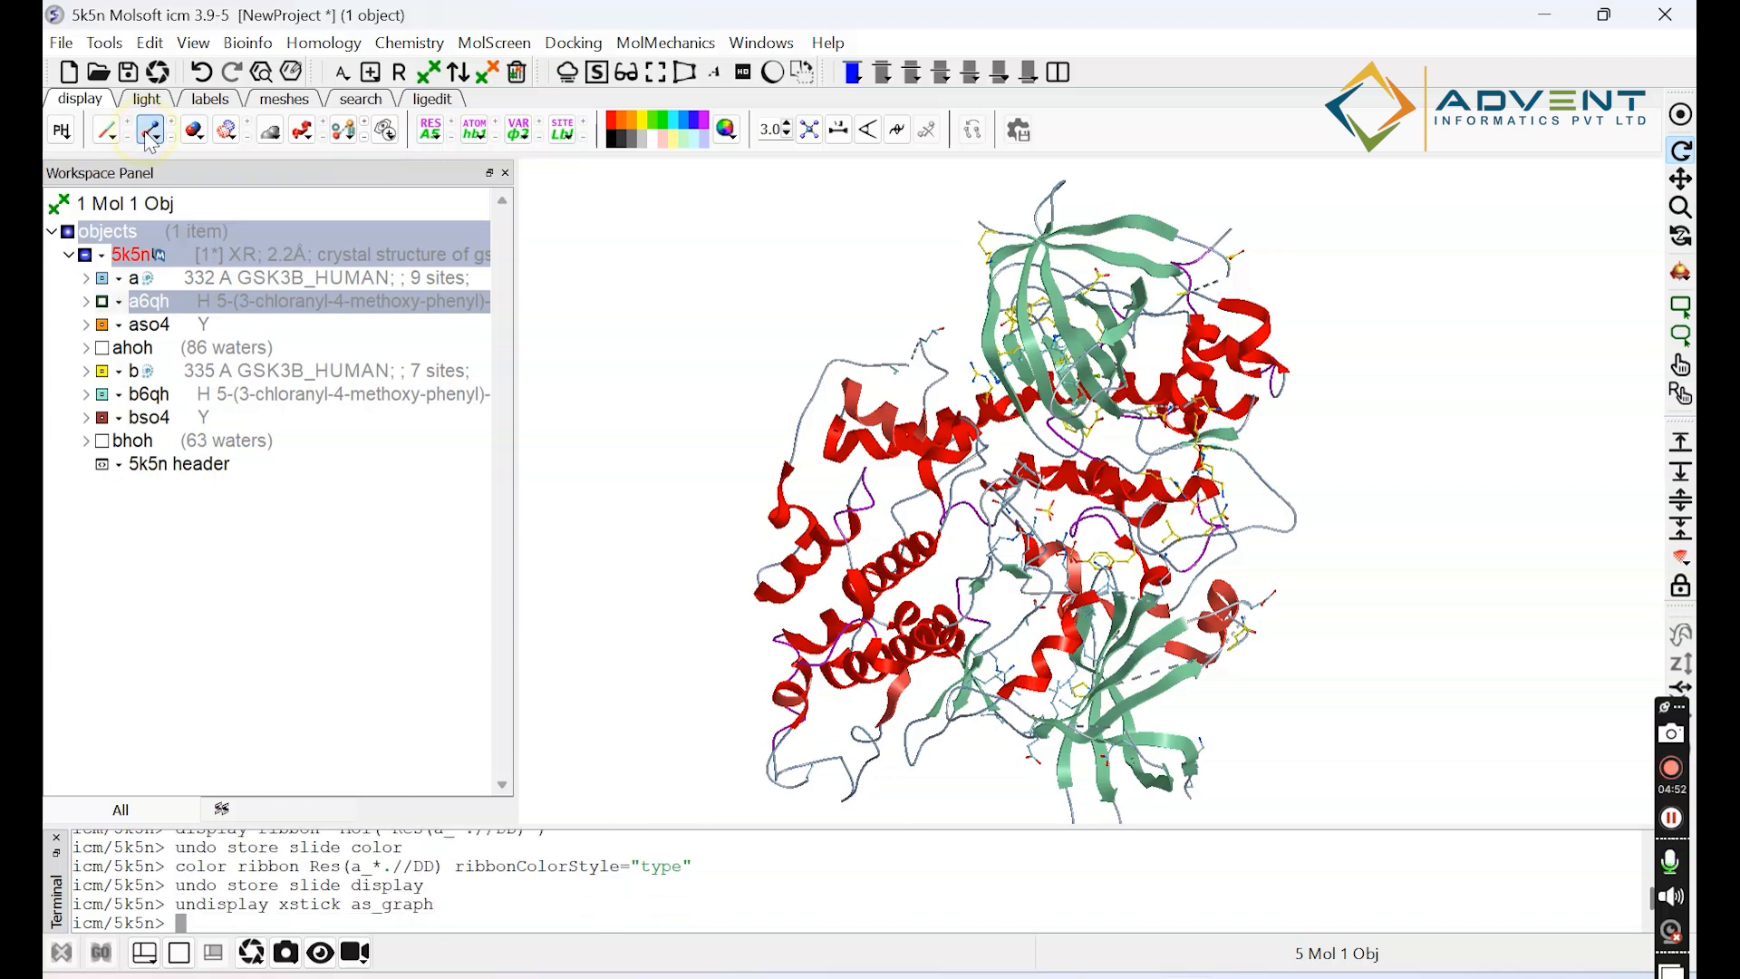
{"action": "left_click", "coordinate": [150, 134]}
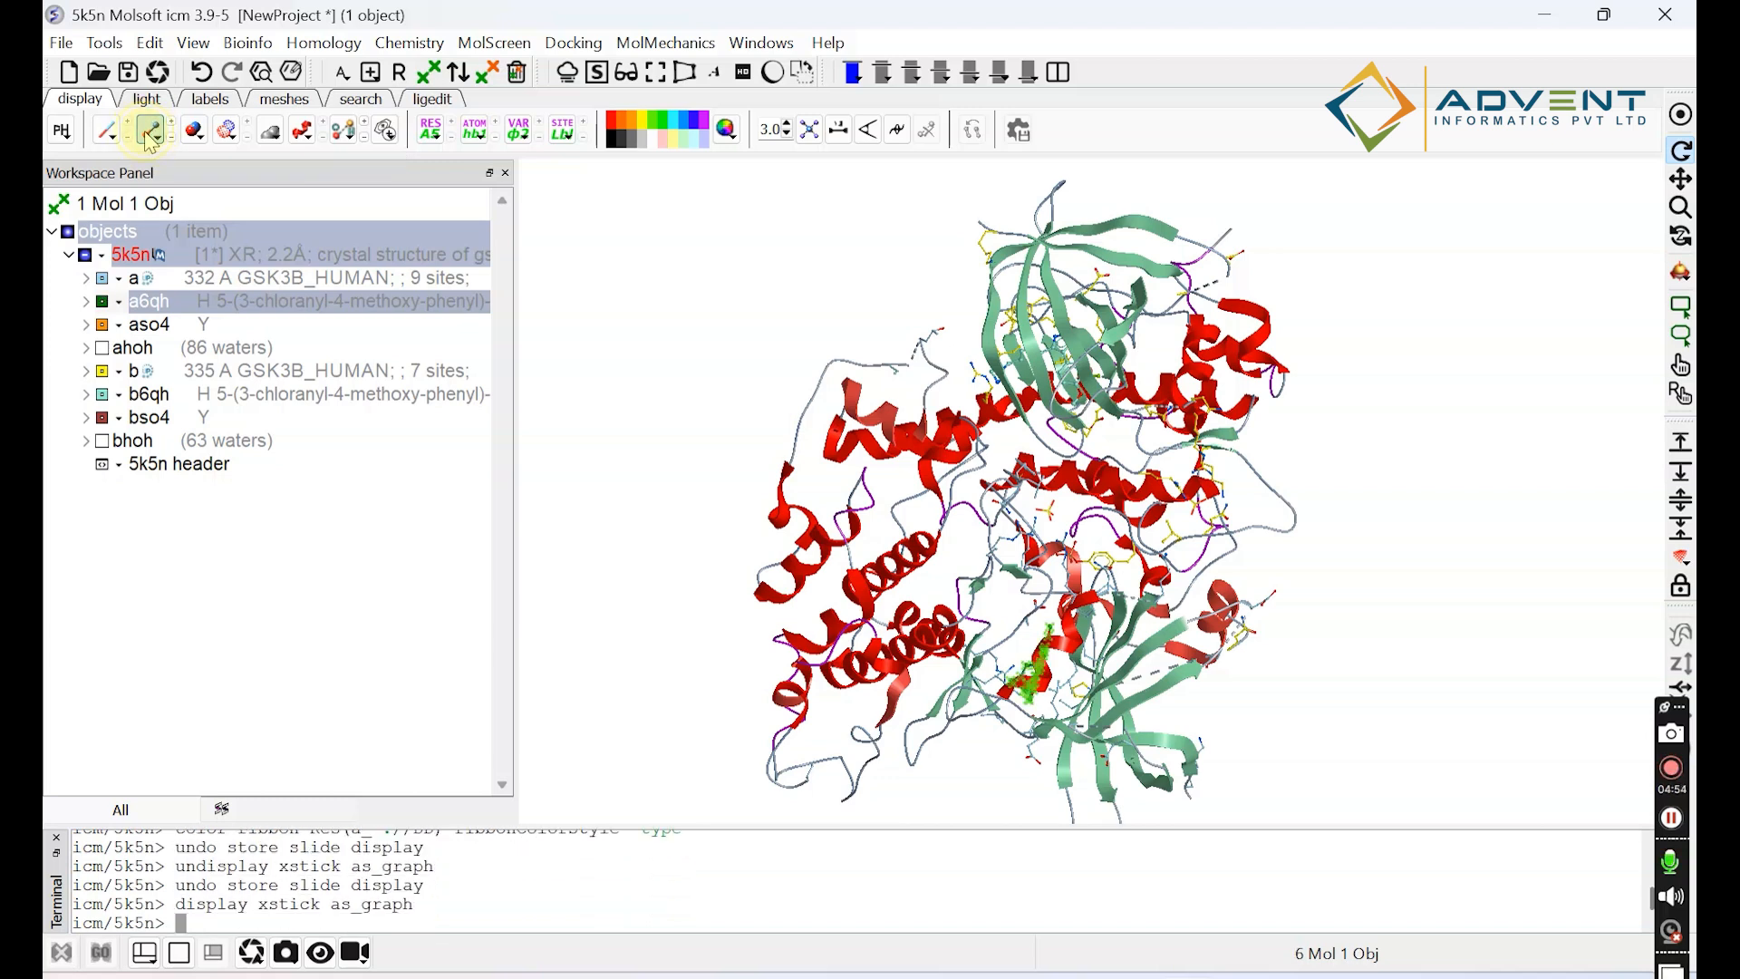
{"action": "left_click", "coordinate": [150, 134]}
{"action": "left_click", "coordinate": [149, 134]}
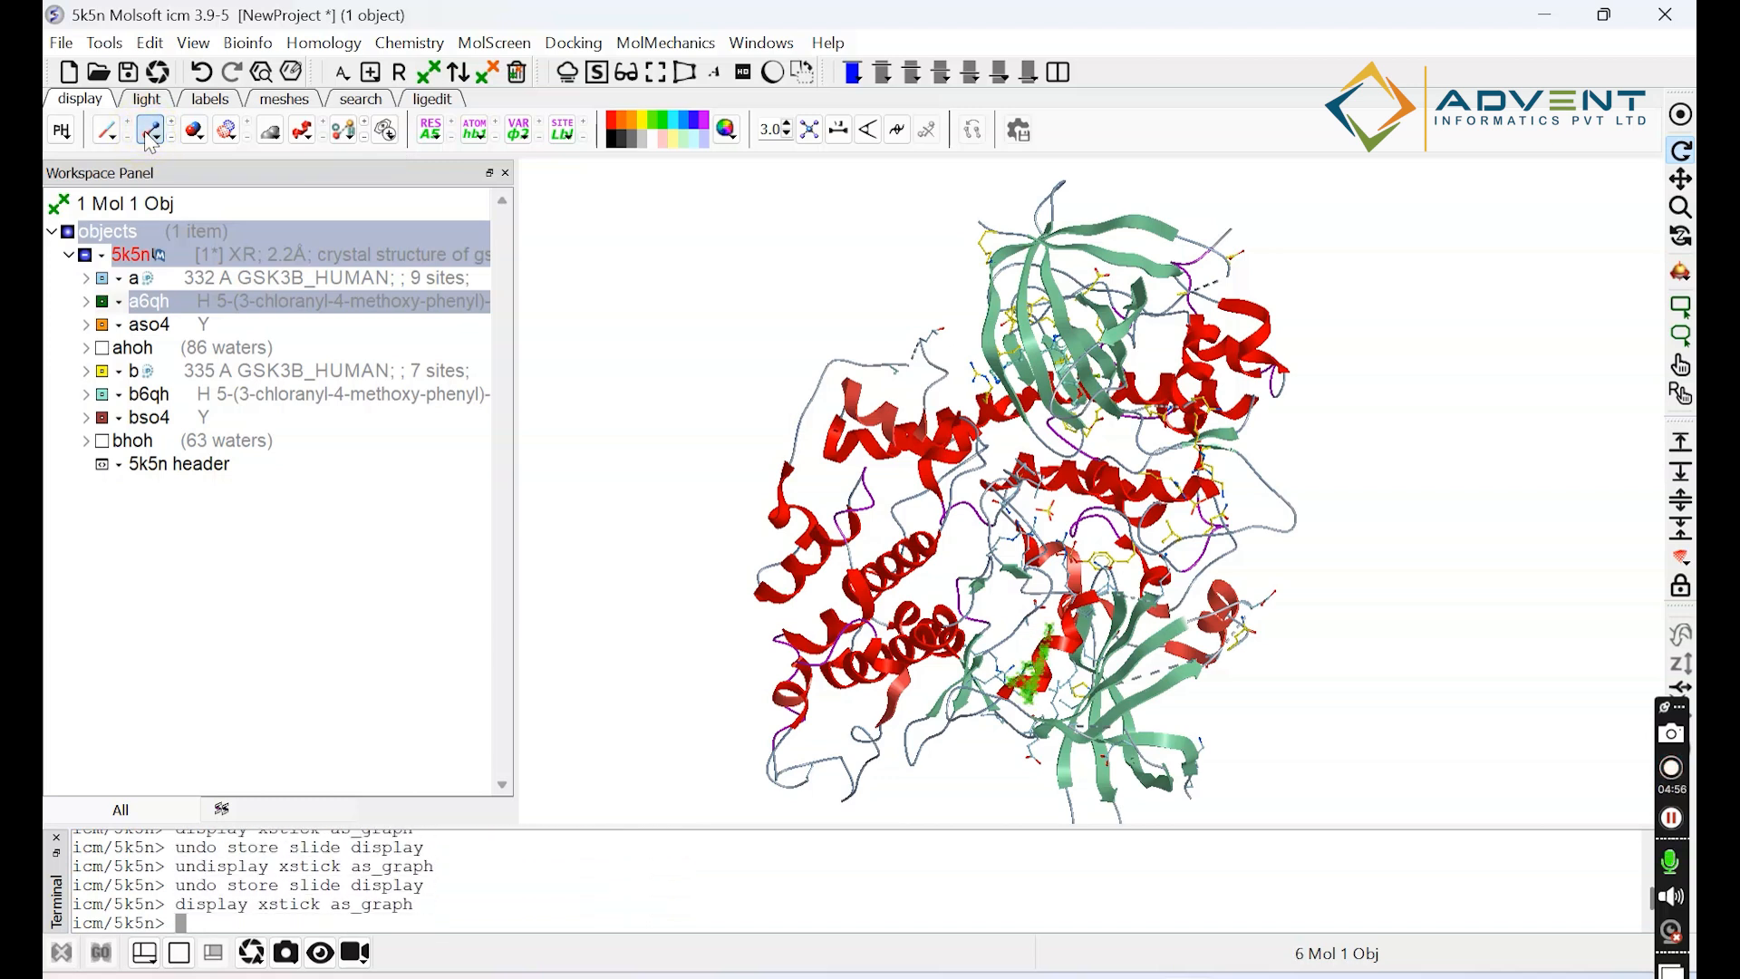
Center the view on the selected a6qh ligand and switch its representation from sticks to wire.
{"action": "left_click", "coordinate": [1681, 115]}
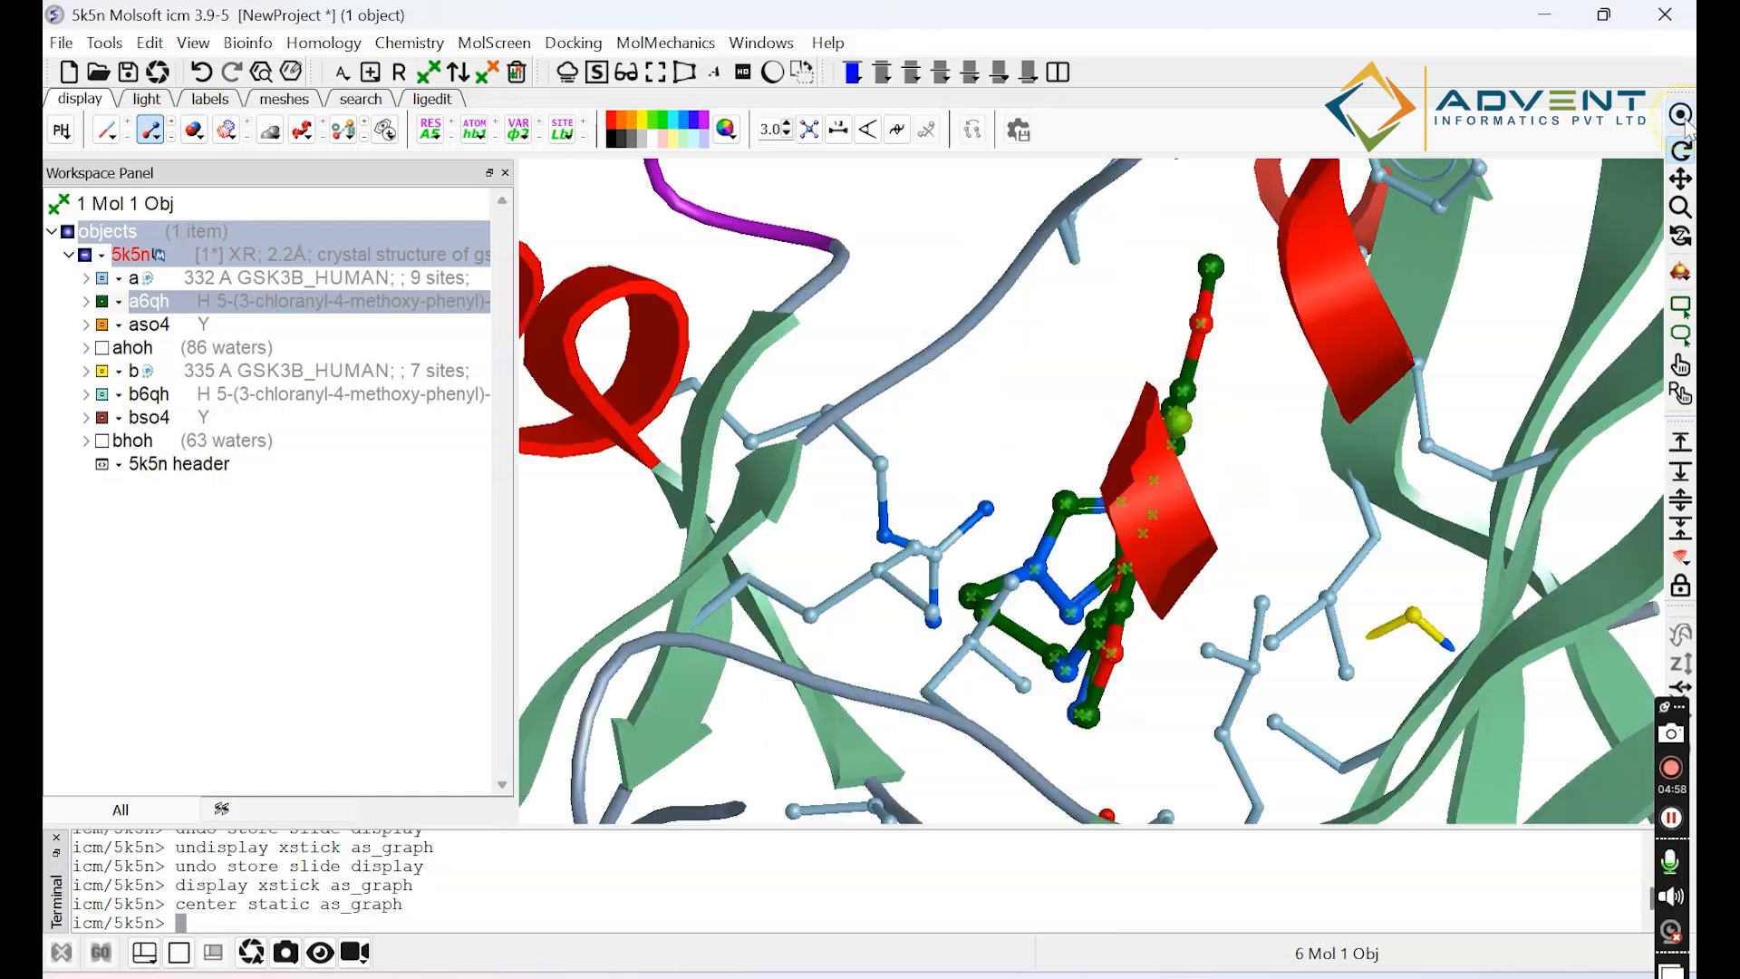
{"action": "left_click_drag", "start_coordinate": [1072, 617], "coordinate": [1122, 620]}
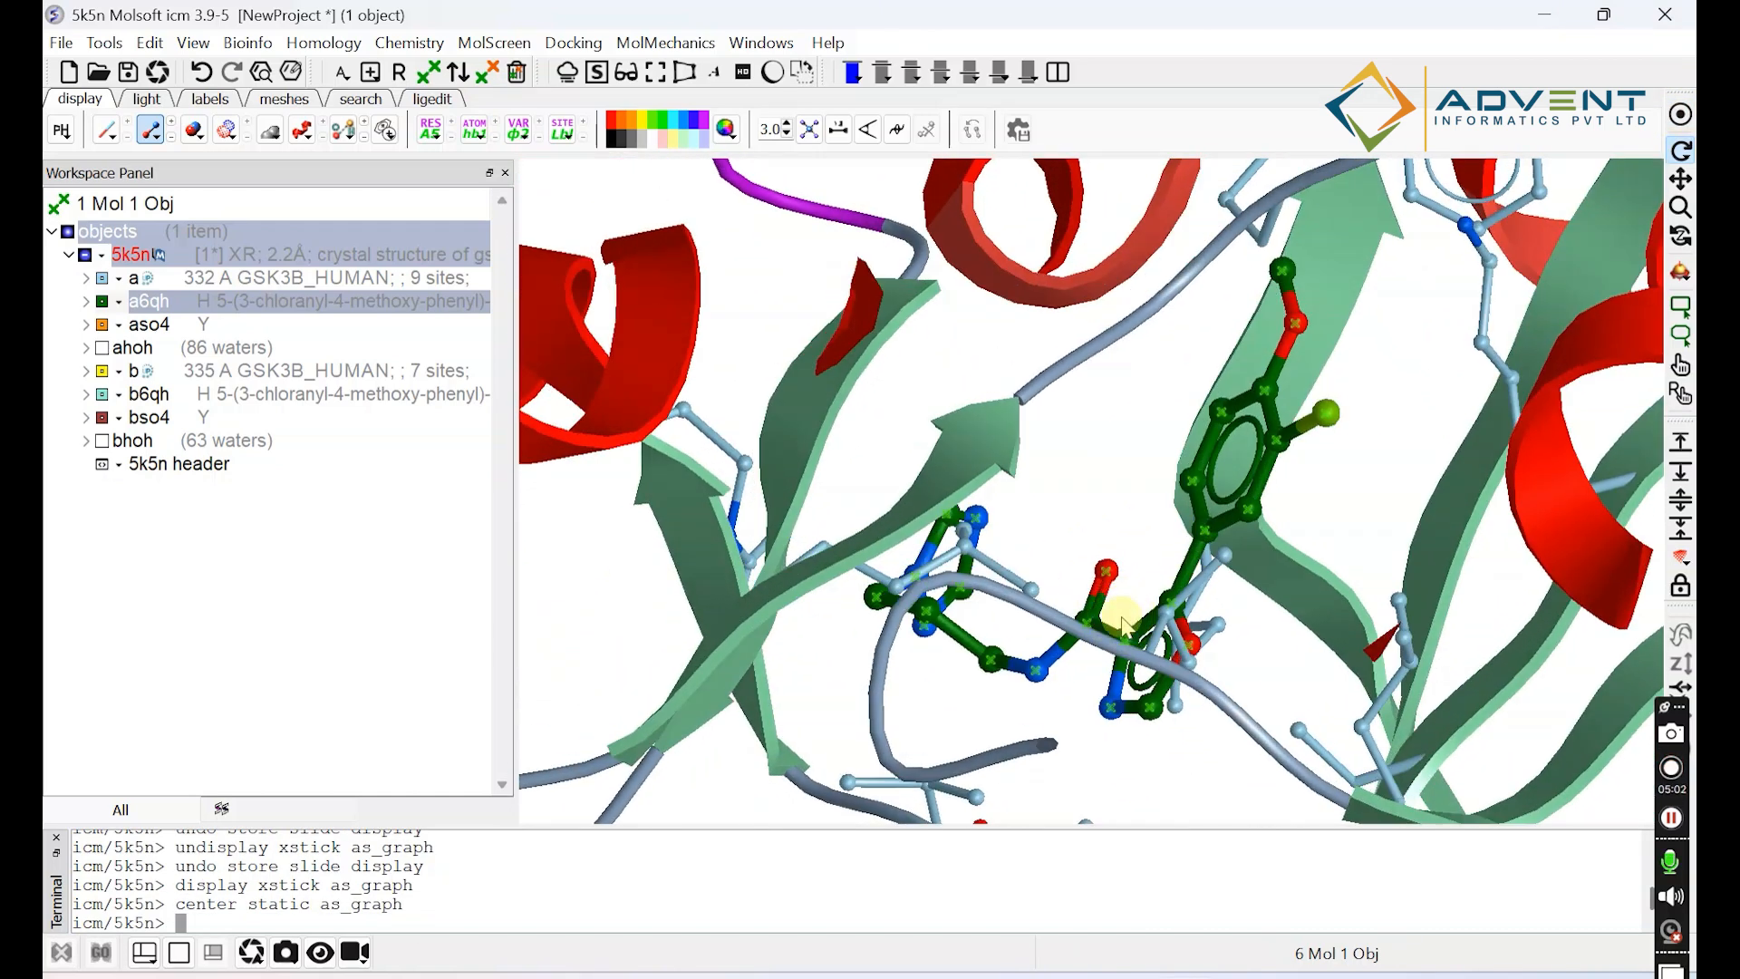
{"action": "left_click", "coordinate": [106, 133]}
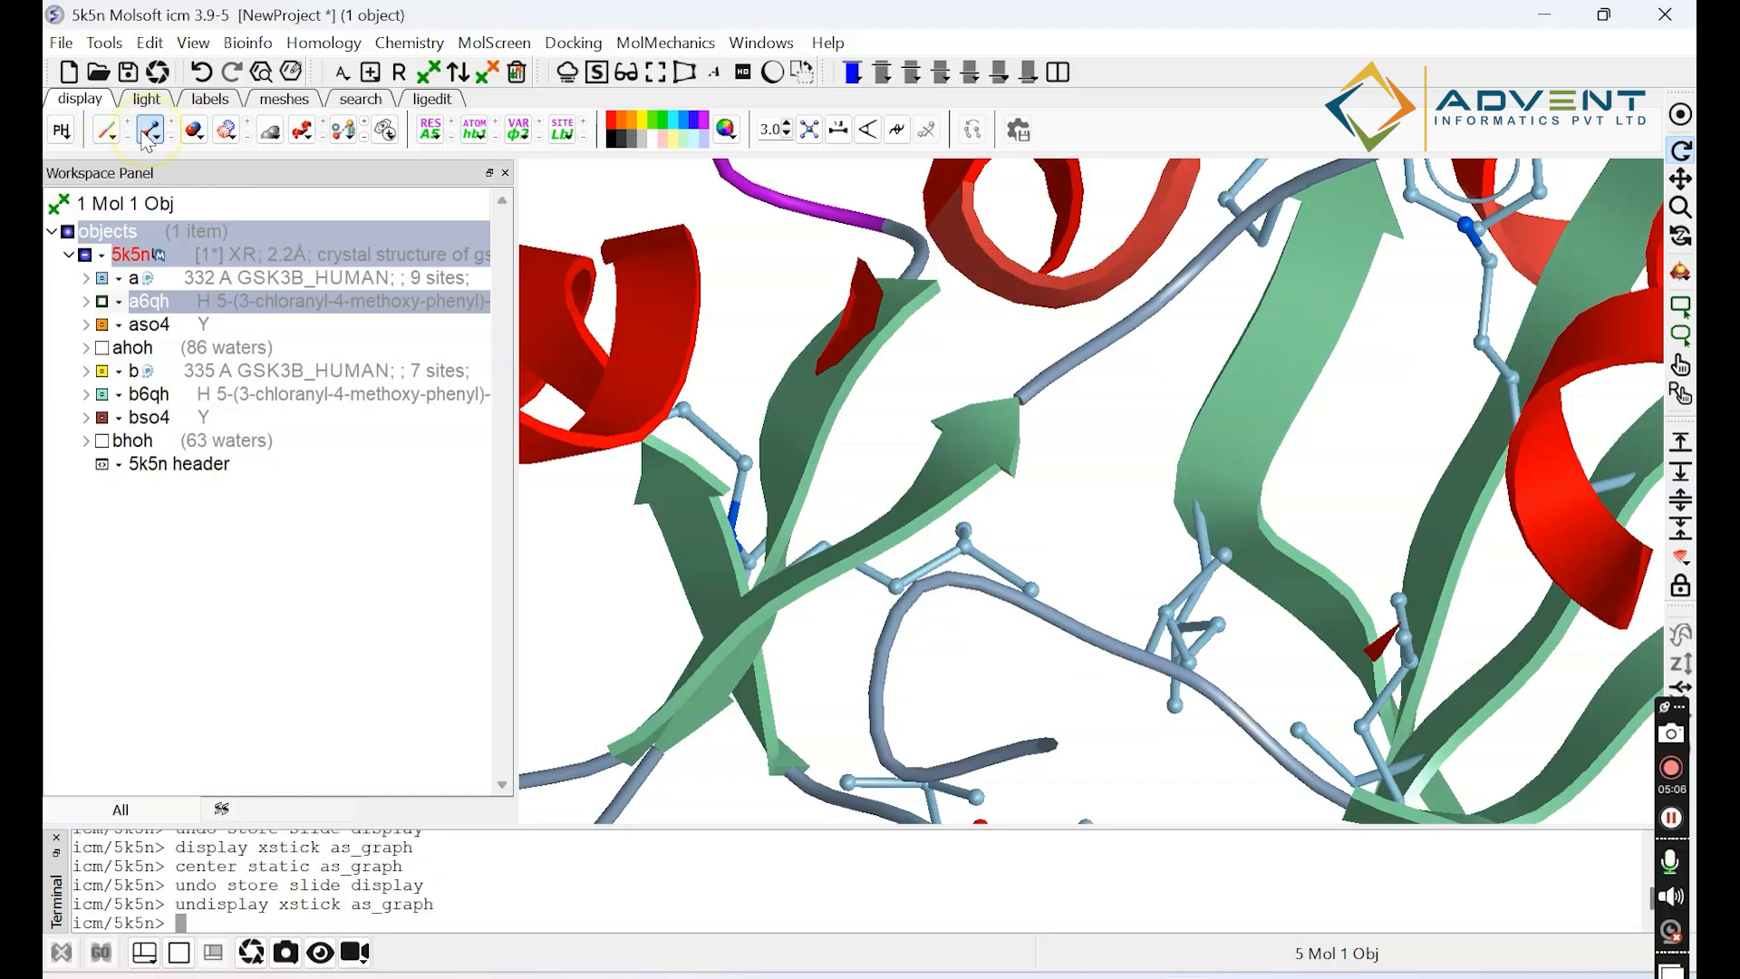
{"action": "left_click", "coordinate": [108, 132]}
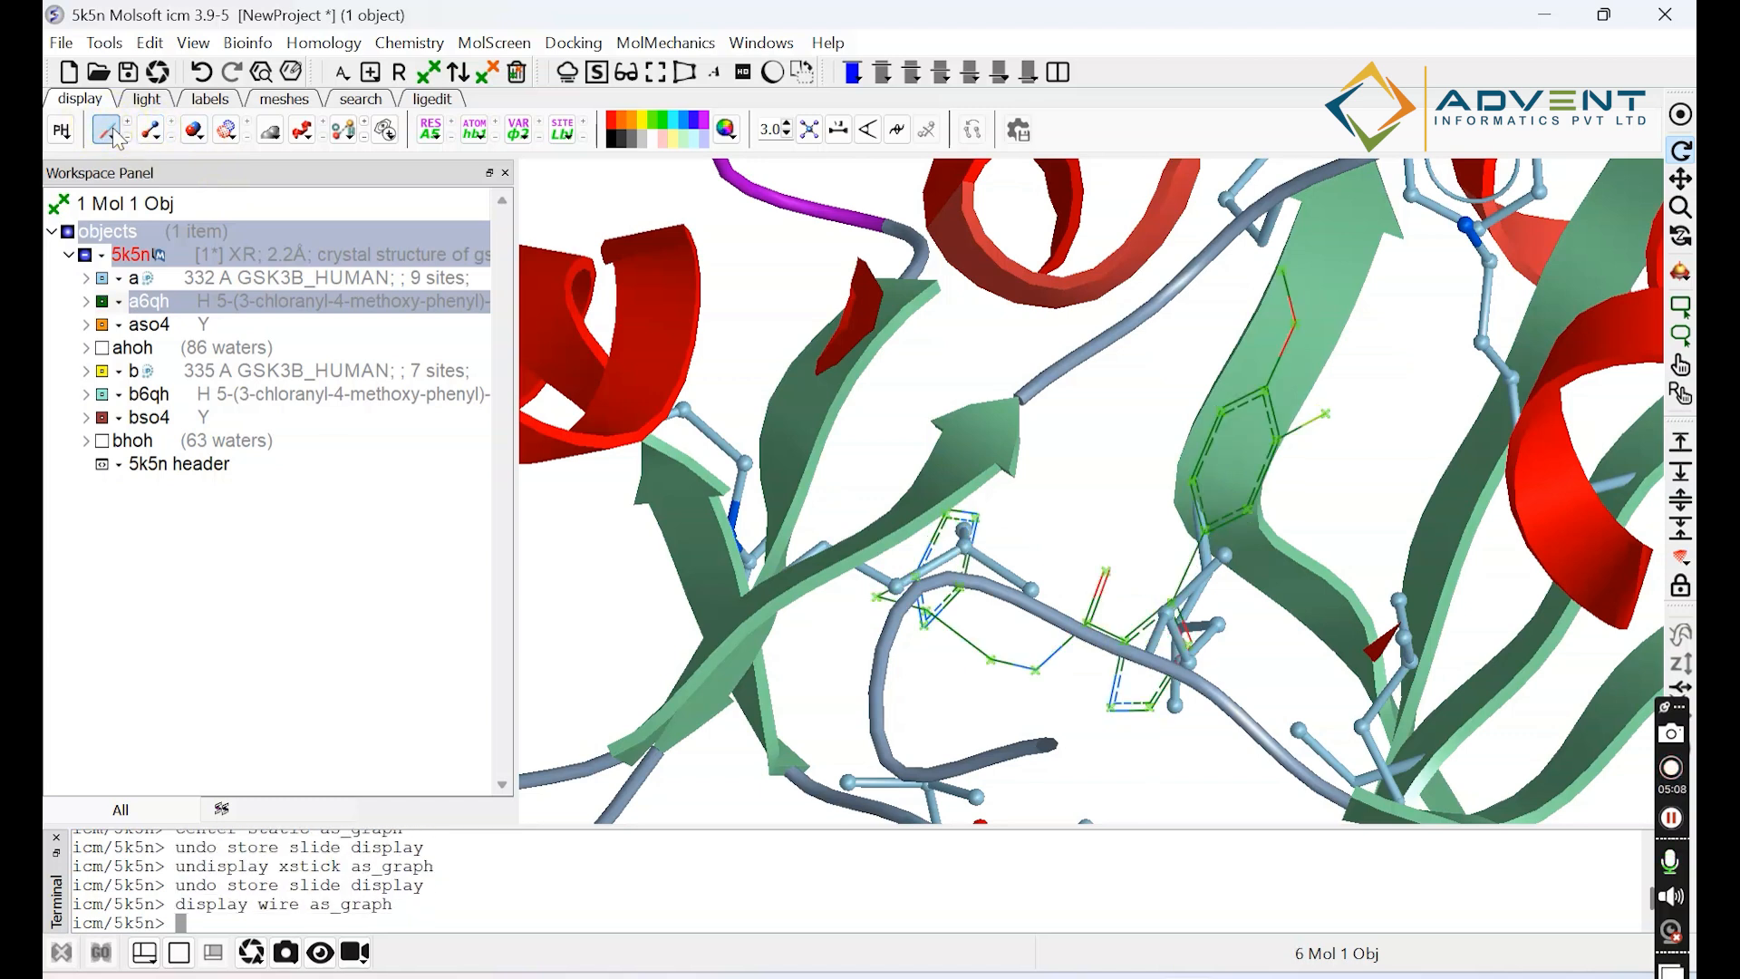
{"action": "left_click_drag", "start_coordinate": [1208, 441], "coordinate": [1208, 496]}
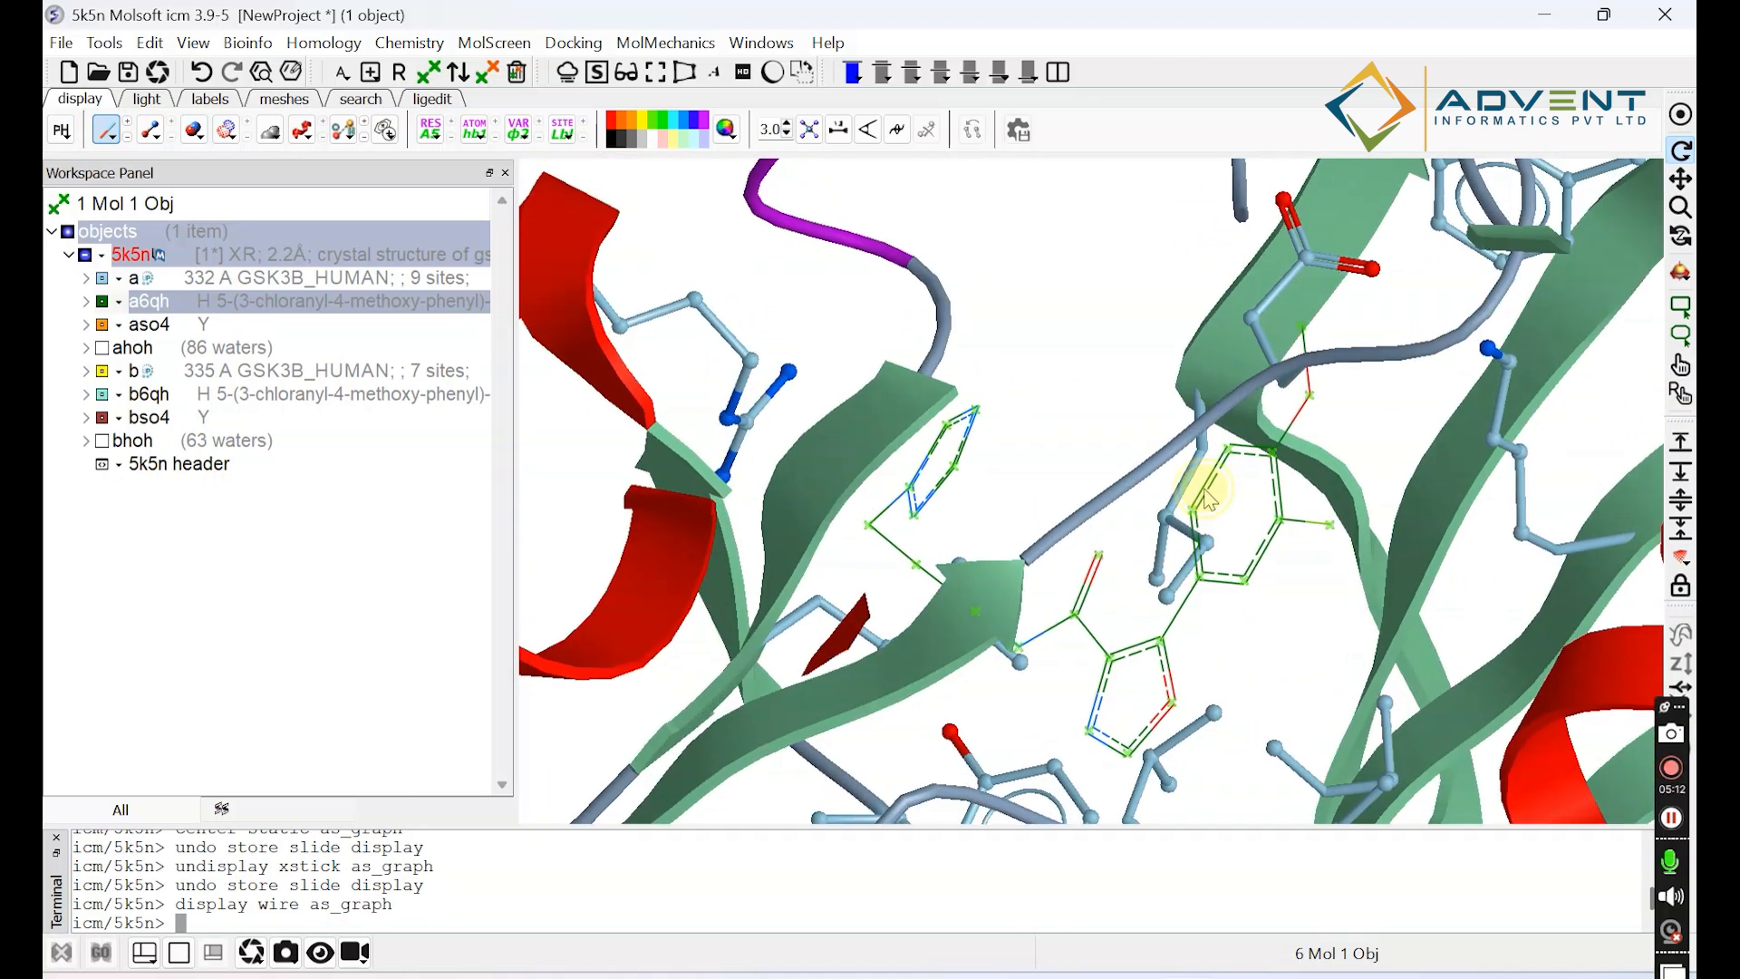
Hide the wire representation of the a6qh ligand, and switch its stick representation on and off again.
{"action": "left_click", "coordinate": [134, 129]}
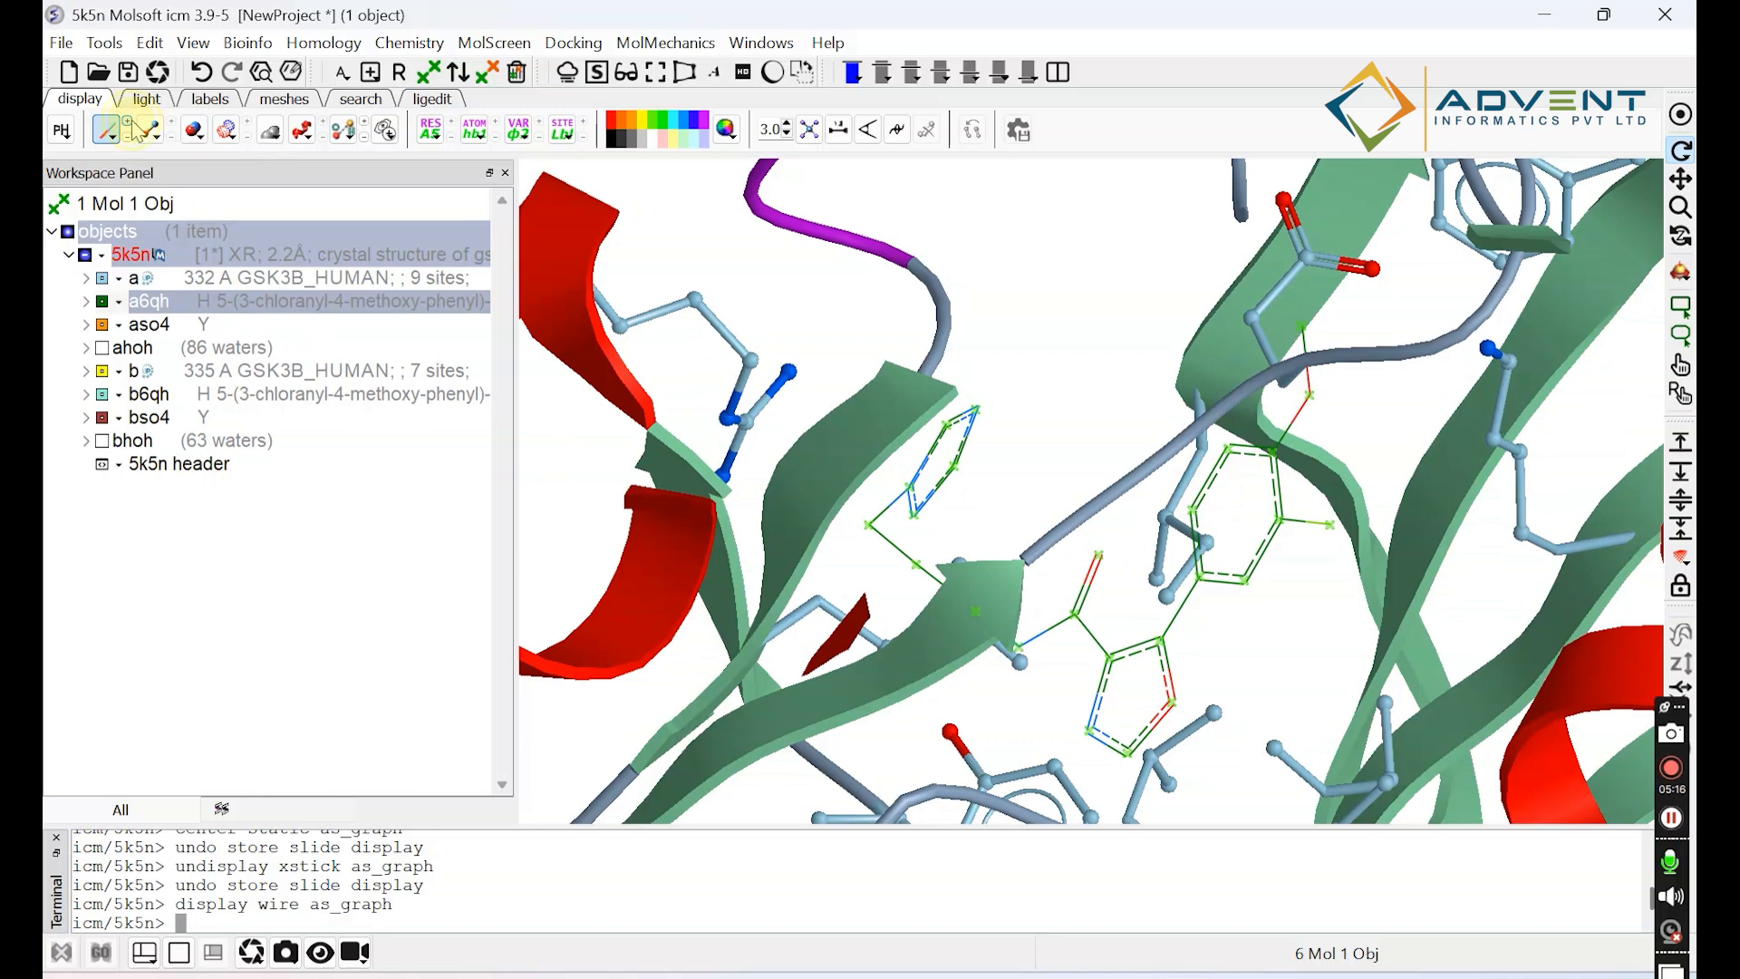
{"action": "left_click", "coordinate": [112, 137]}
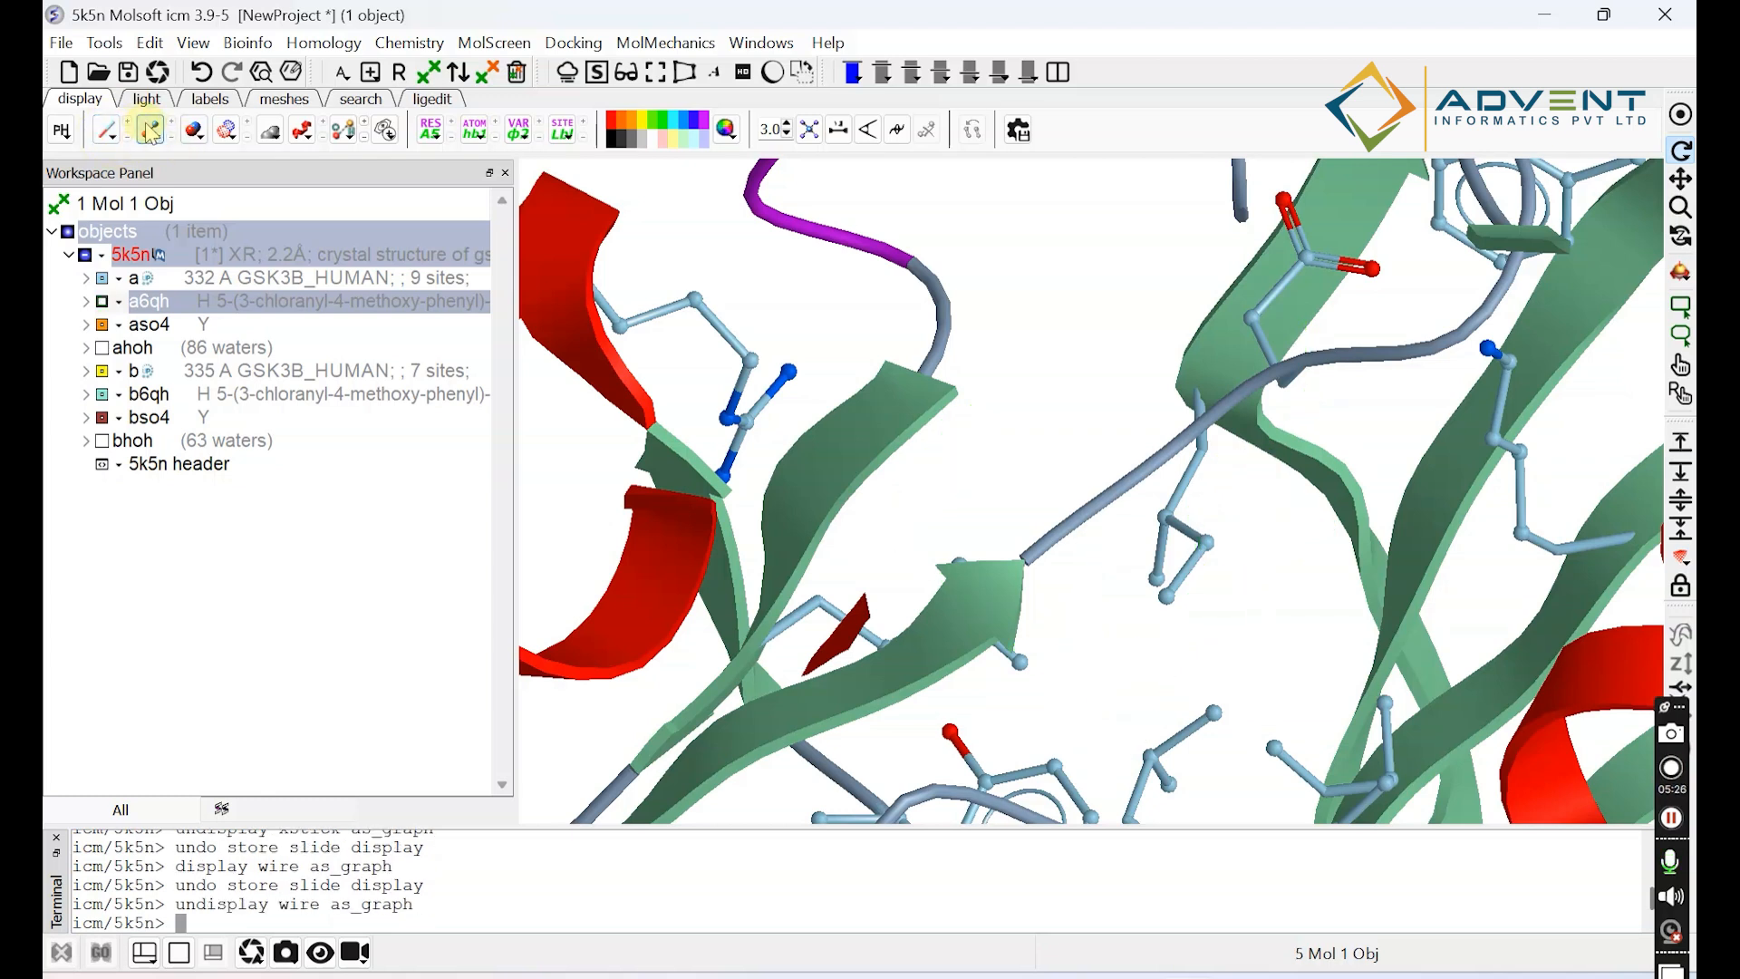
{"action": "left_click", "coordinate": [152, 132]}
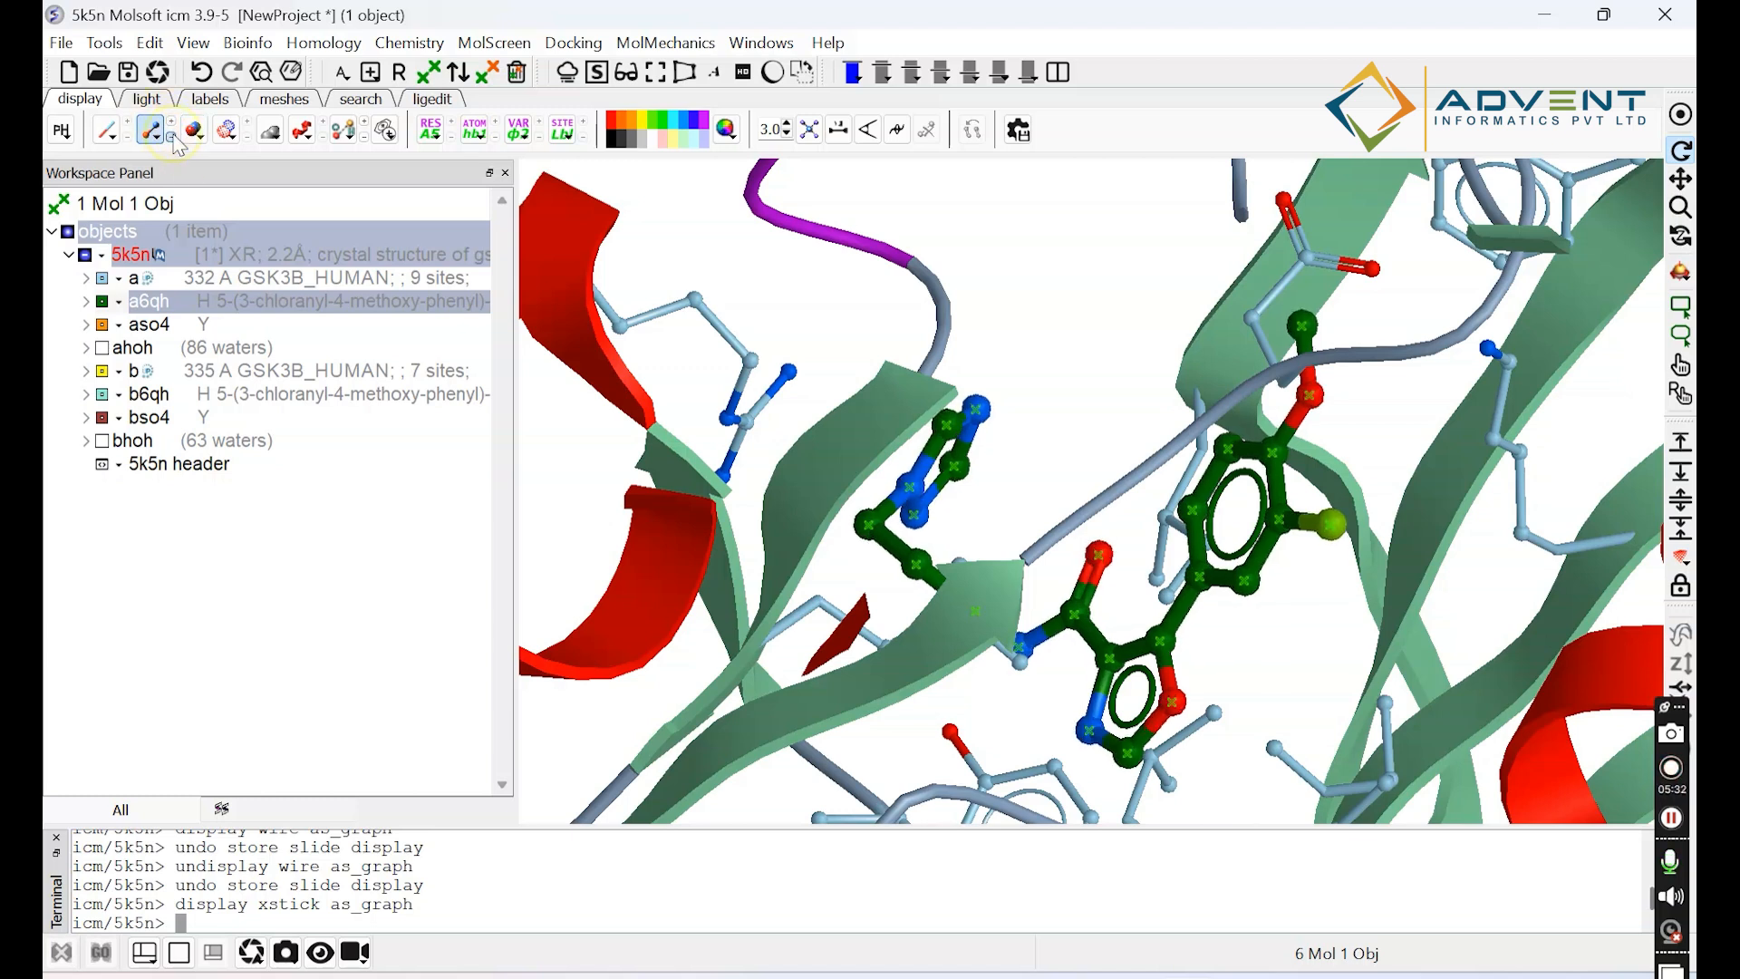
{"action": "left_click", "coordinate": [156, 134]}
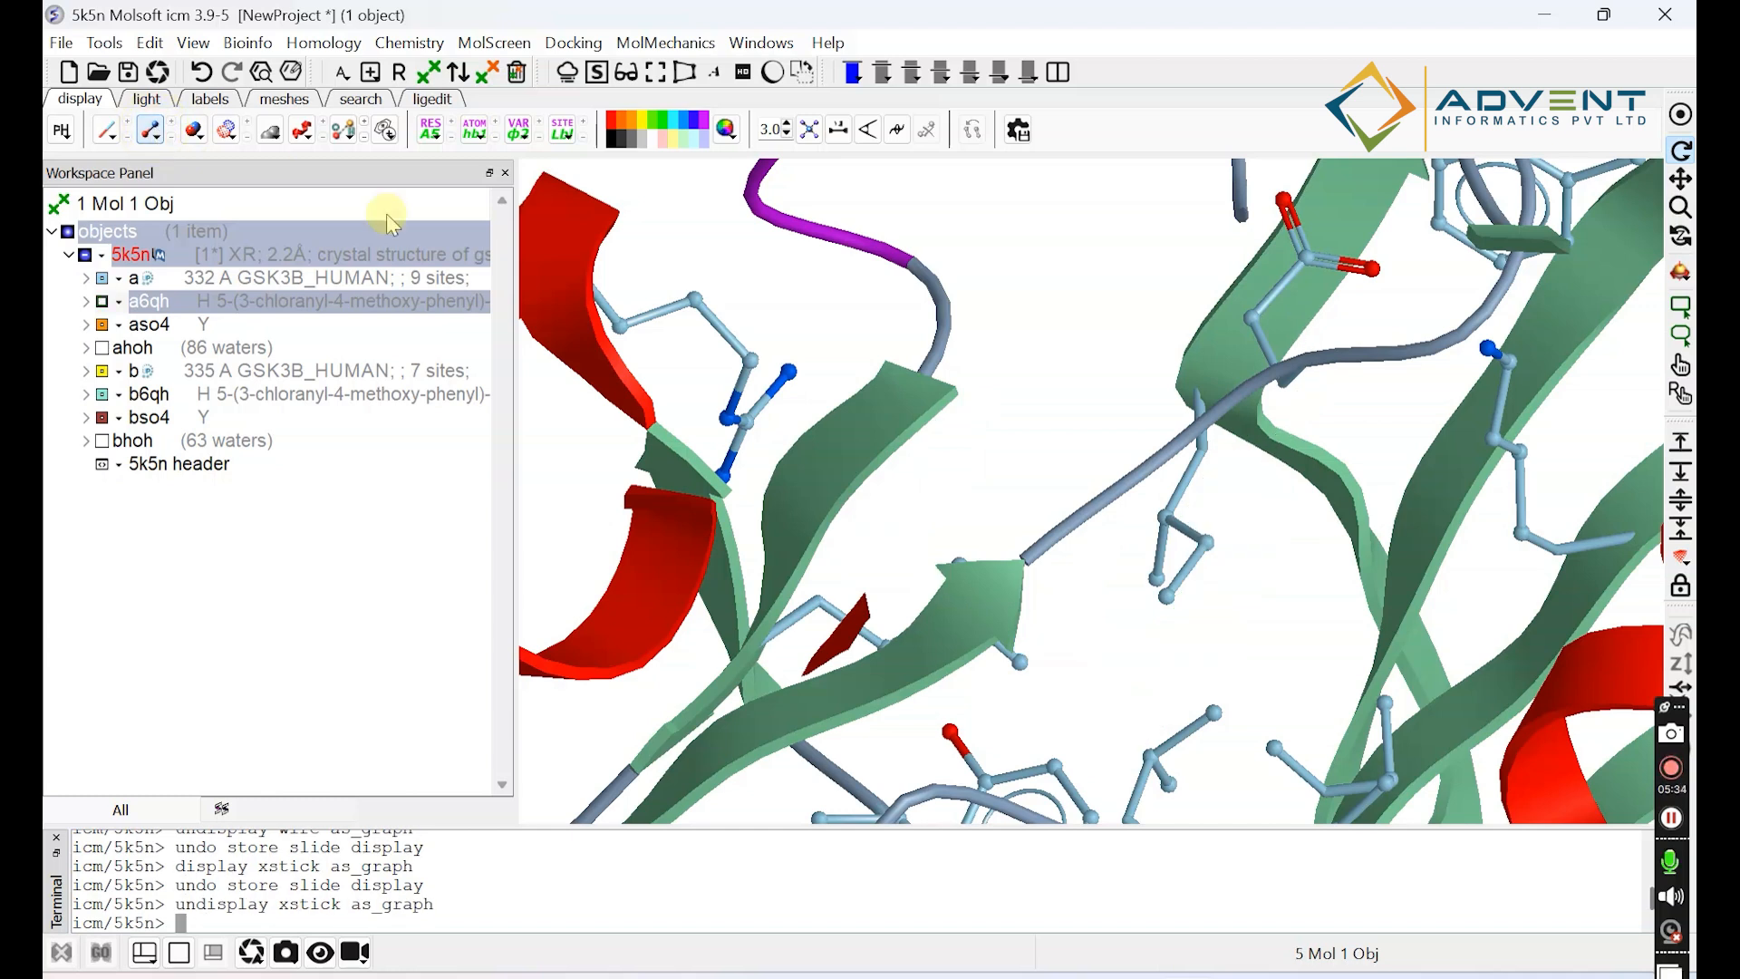
Display the a6qh ligand in CPK representation, inspect it from another angle, and hide it again.
{"action": "left_click", "coordinate": [192, 132]}
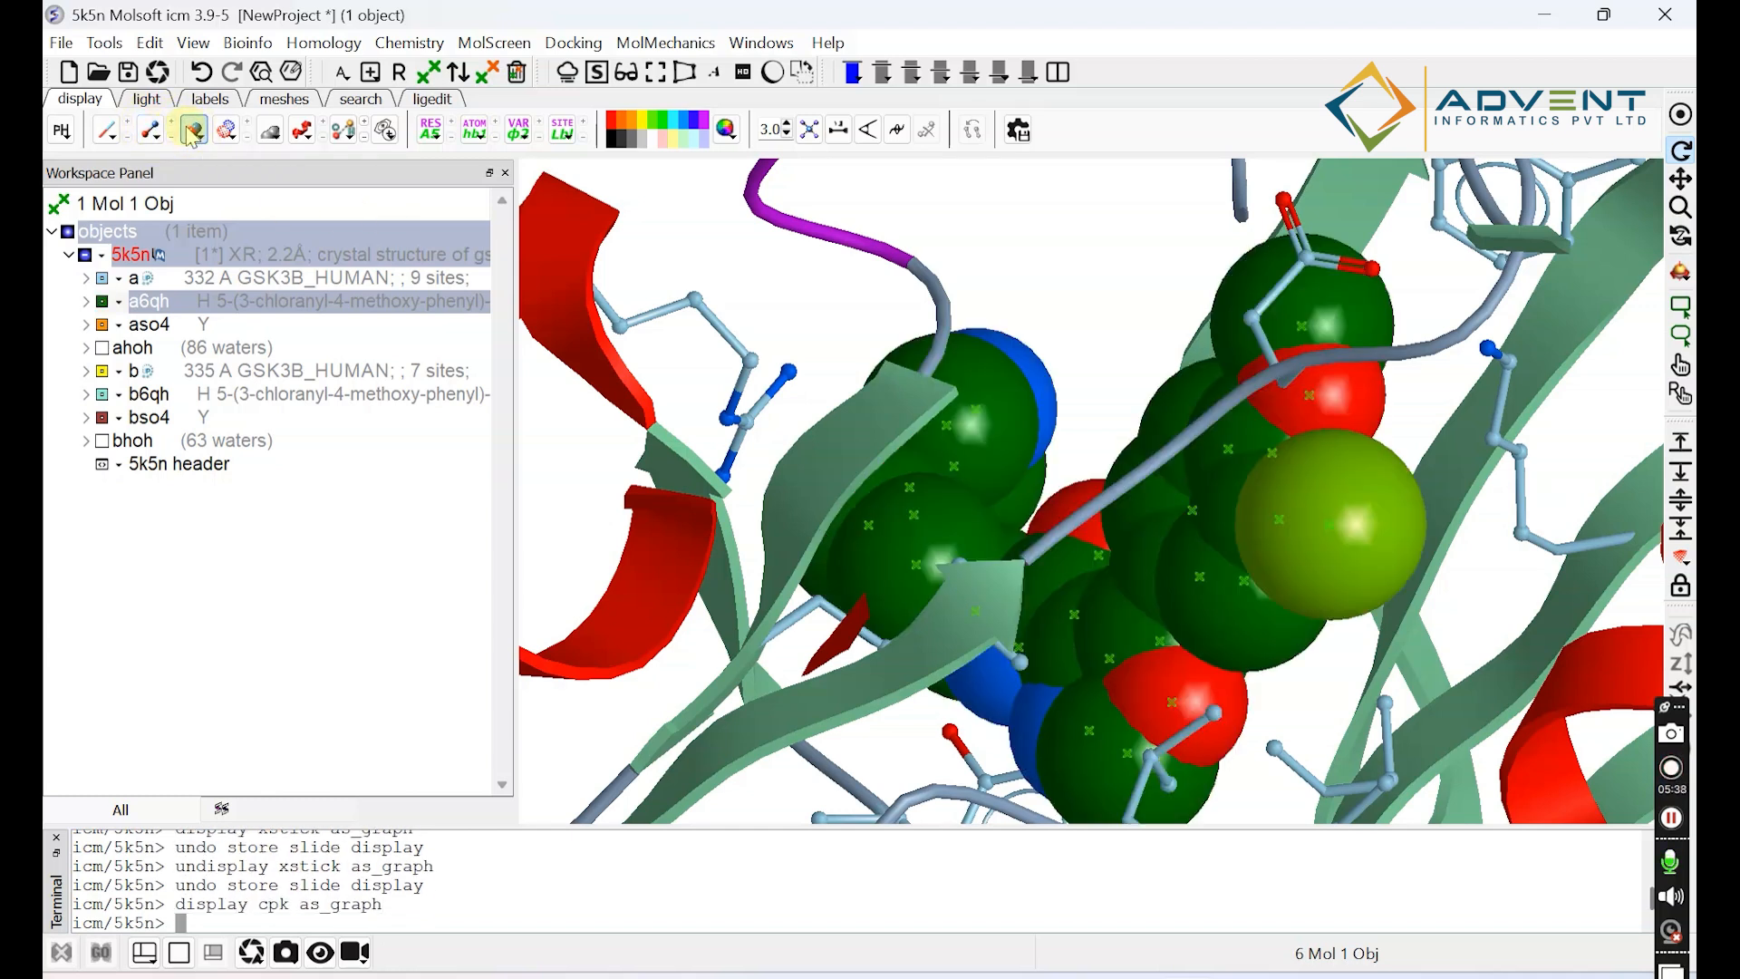
{"action": "left_click_drag", "start_coordinate": [957, 531], "coordinate": [995, 569]}
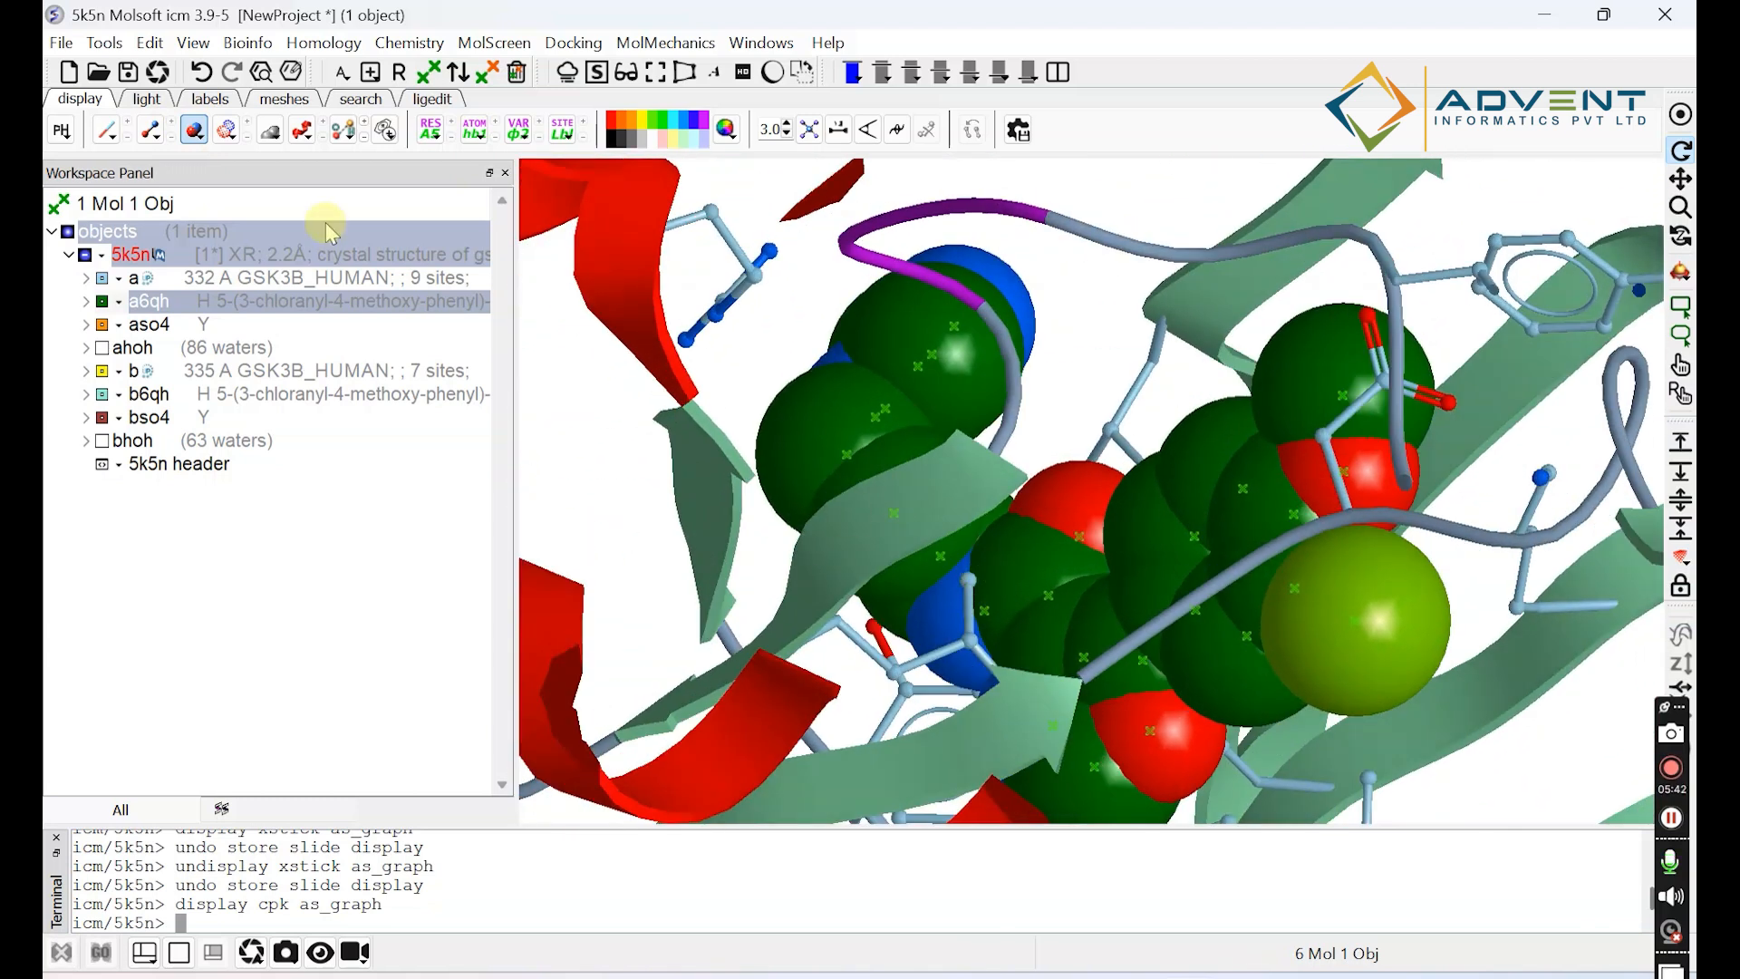
{"action": "left_click", "coordinate": [196, 133]}
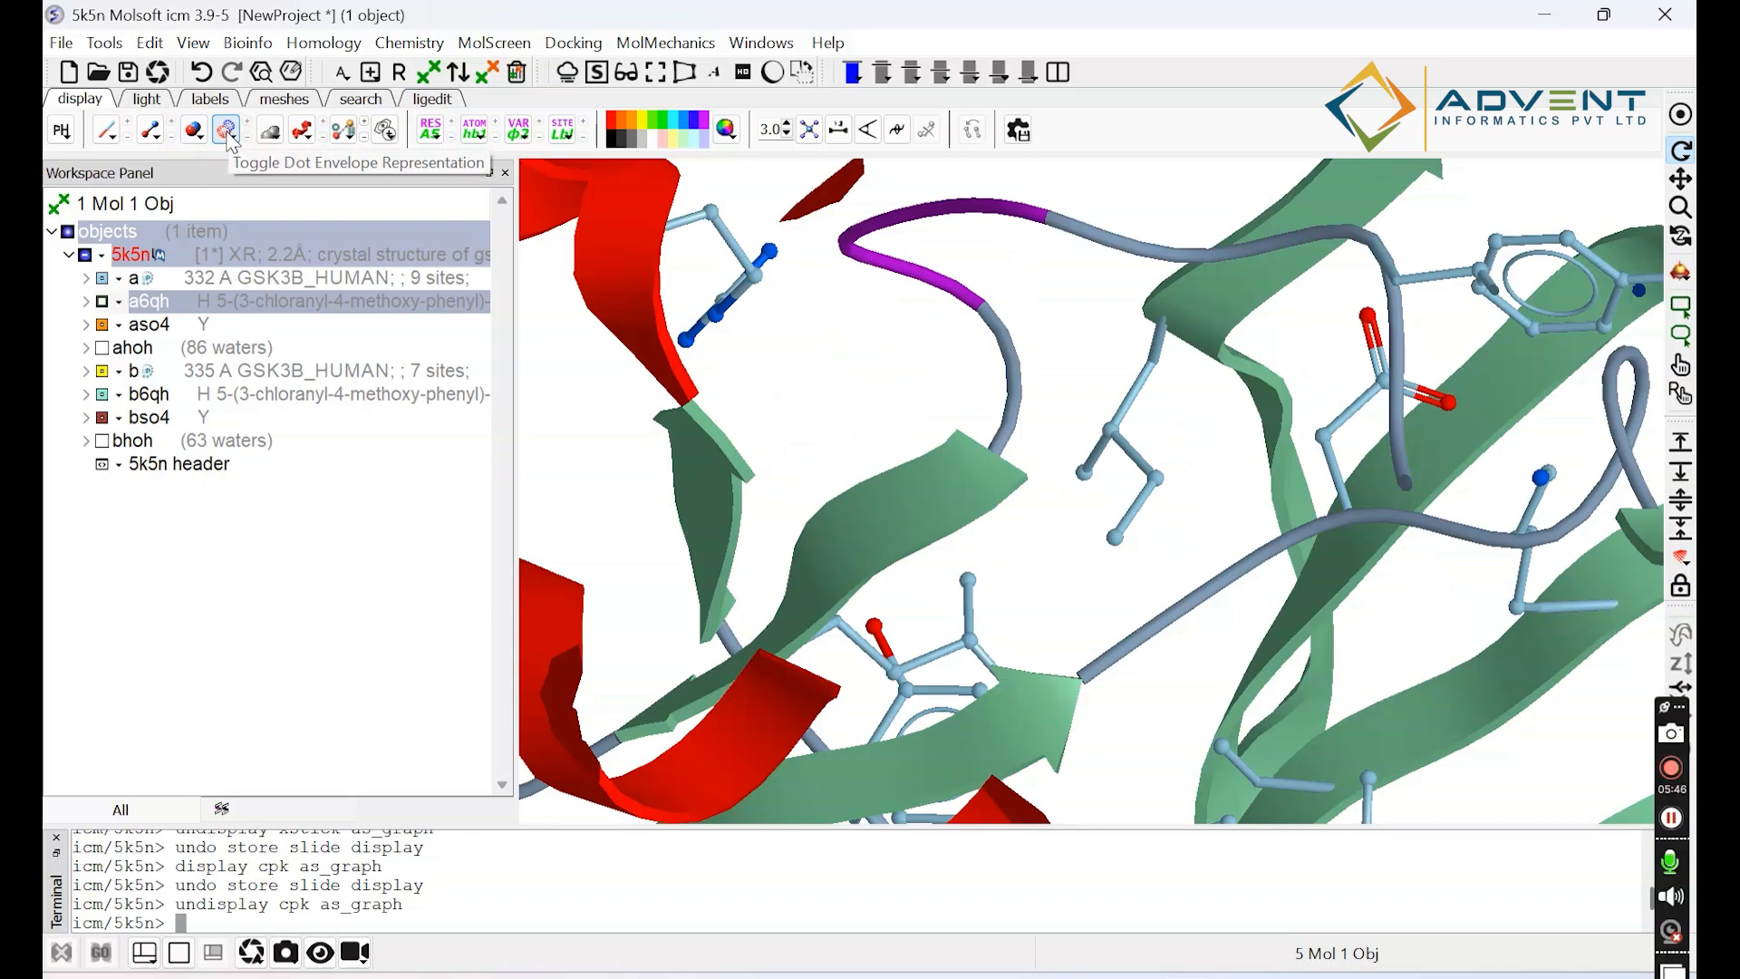
Display the dot envelope representation of the a6qh ligand, inspect it from another angle, and hide it again.
{"action": "left_click", "coordinate": [228, 136]}
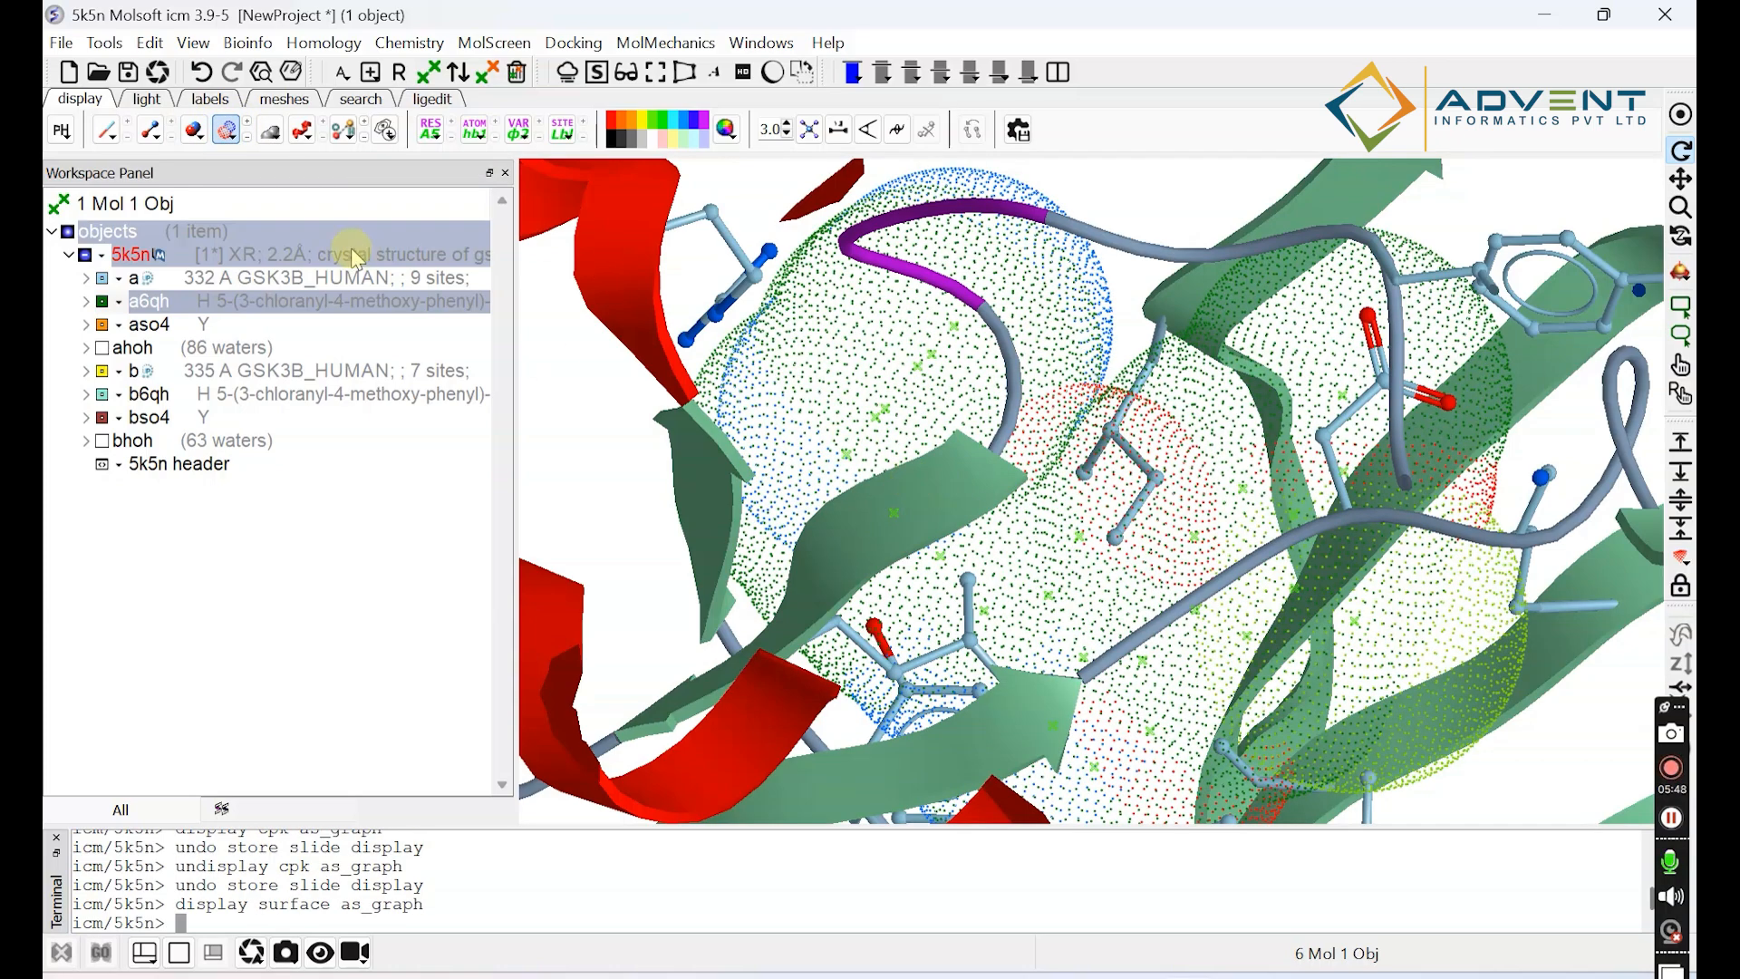
{"action": "left_click_drag", "start_coordinate": [987, 561], "coordinate": [1023, 557]}
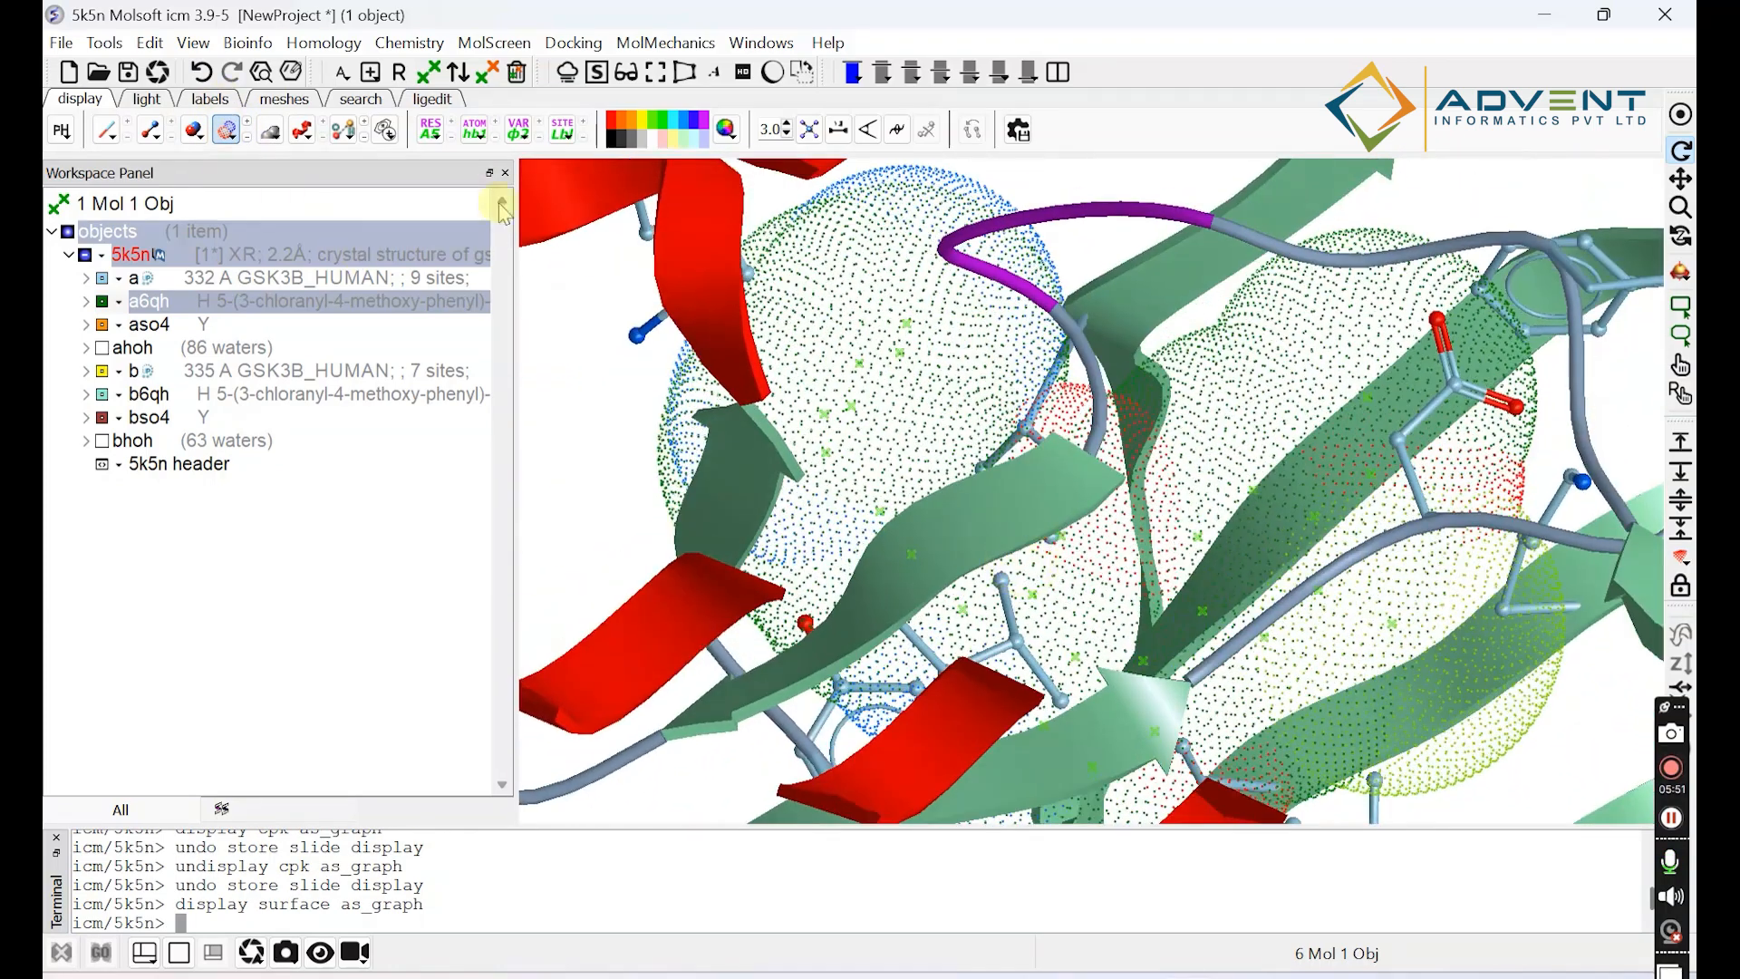
{"action": "left_click", "coordinate": [229, 131]}
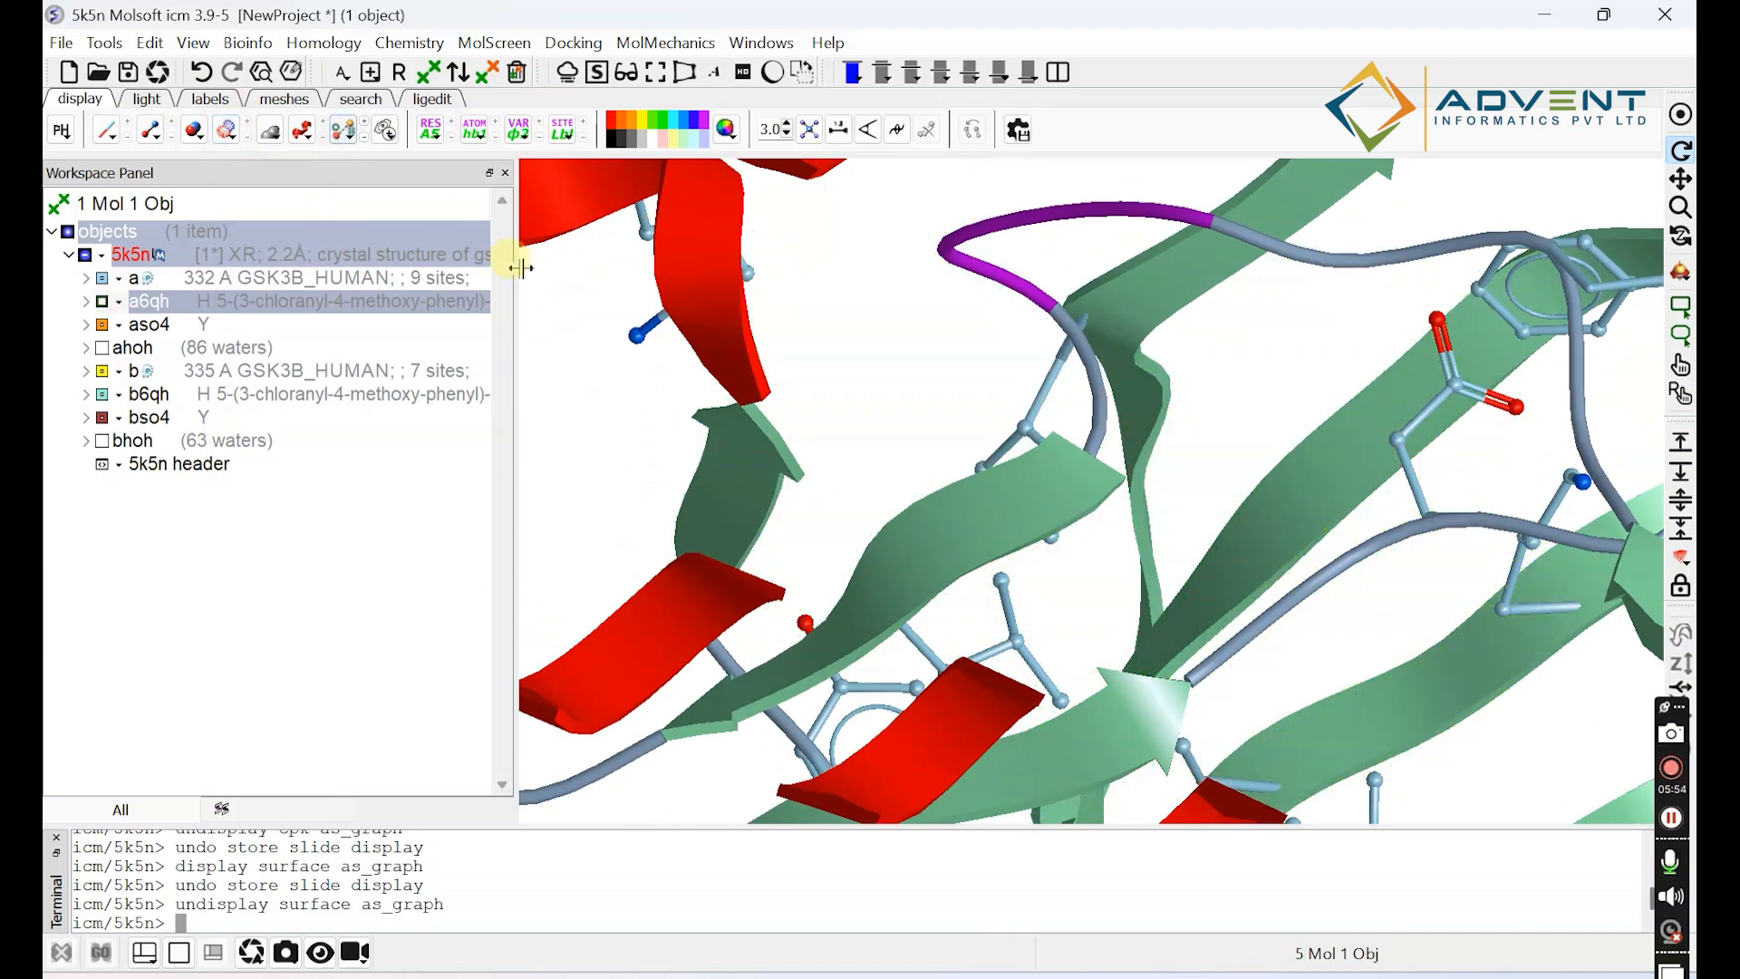
{"action": "left_click_drag", "start_coordinate": [1158, 388], "coordinate": [1176, 457]}
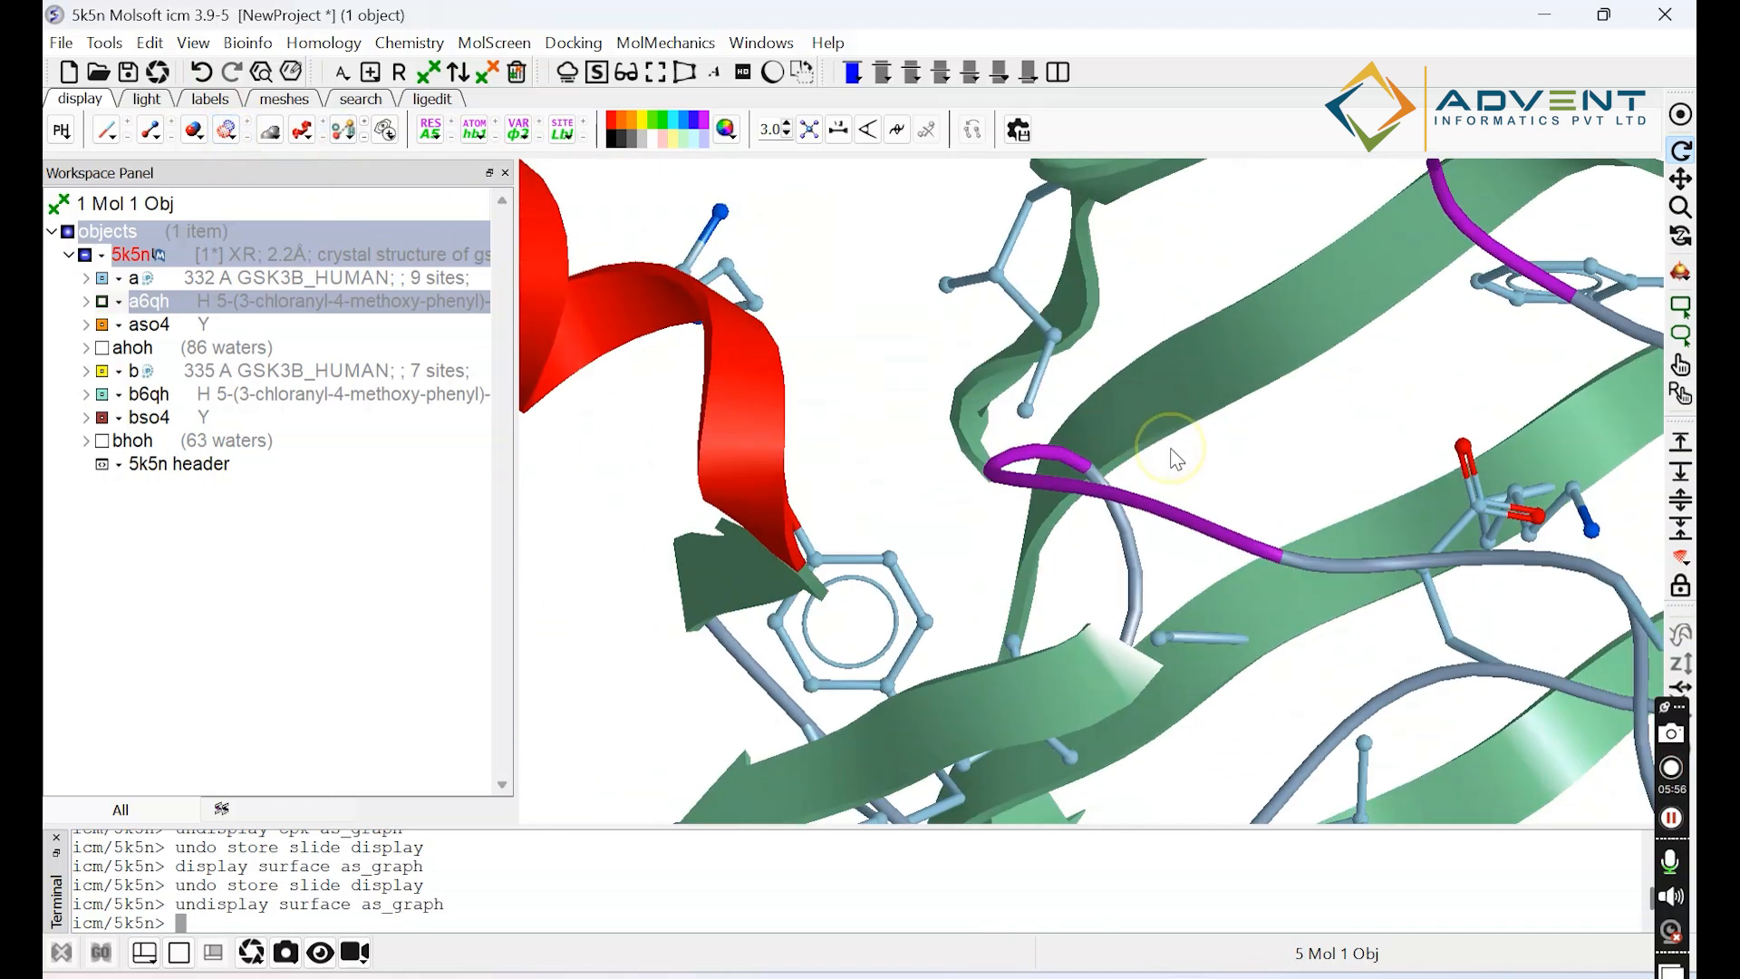
Display the a6qh ligand as sticks again and clear the selection.
{"action": "left_click", "coordinate": [151, 129]}
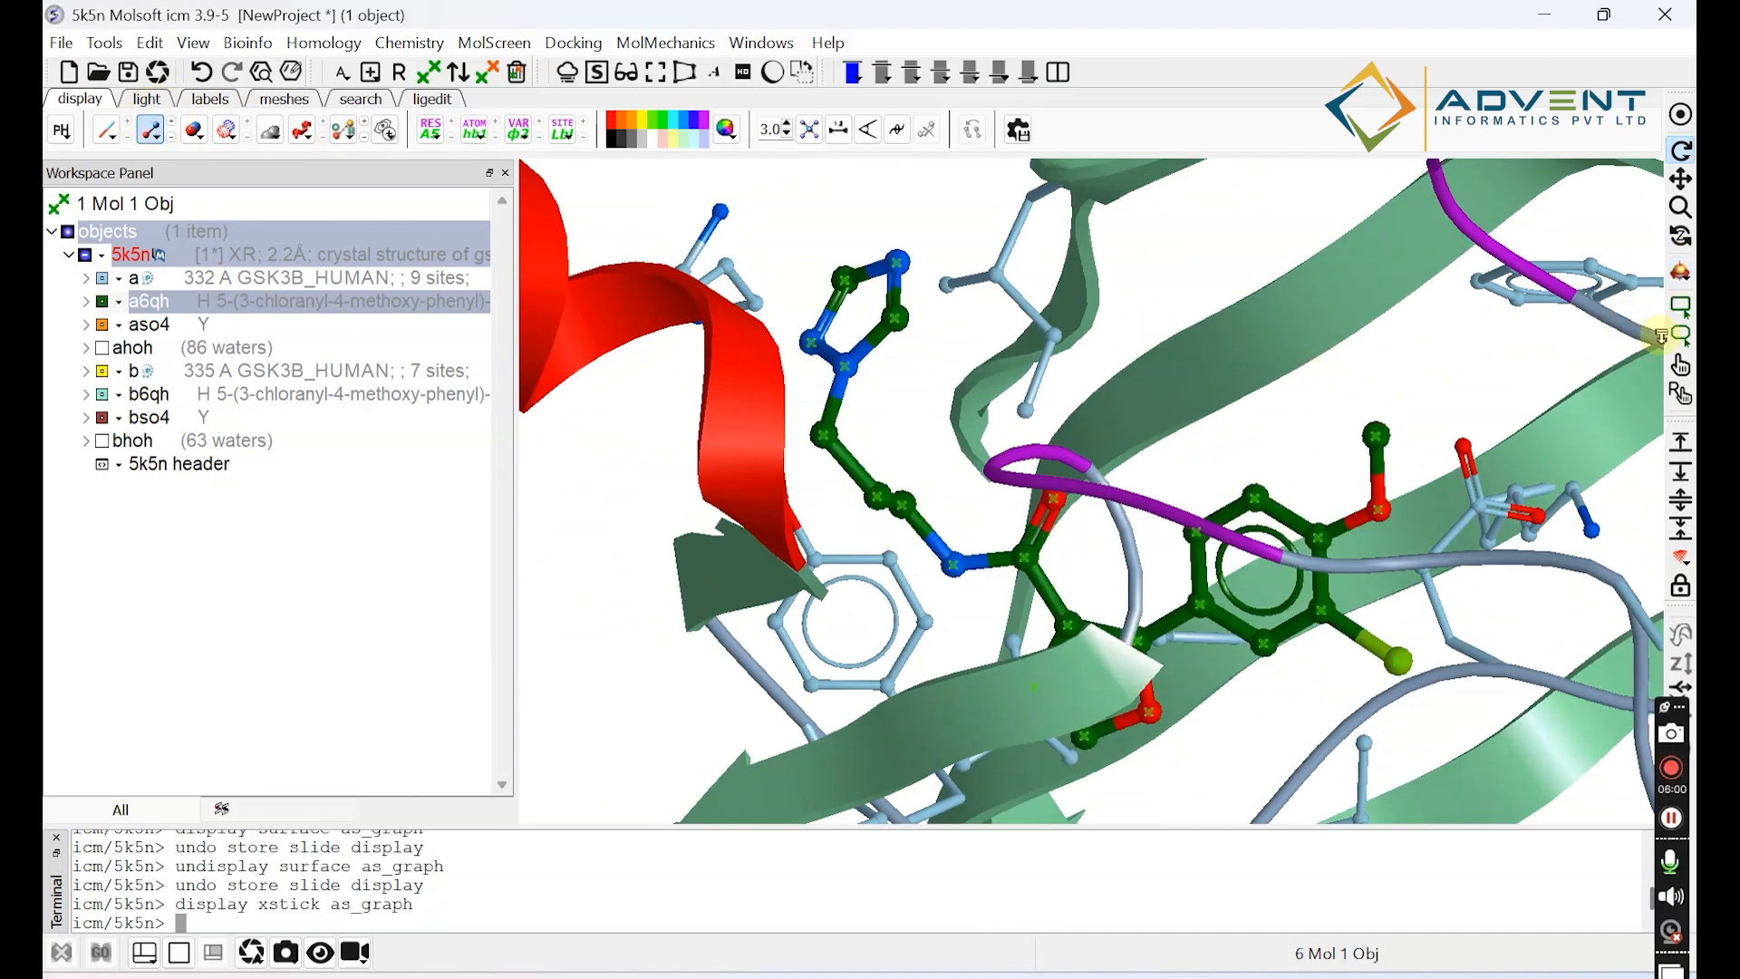
{"action": "left_click", "coordinate": [396, 548]}
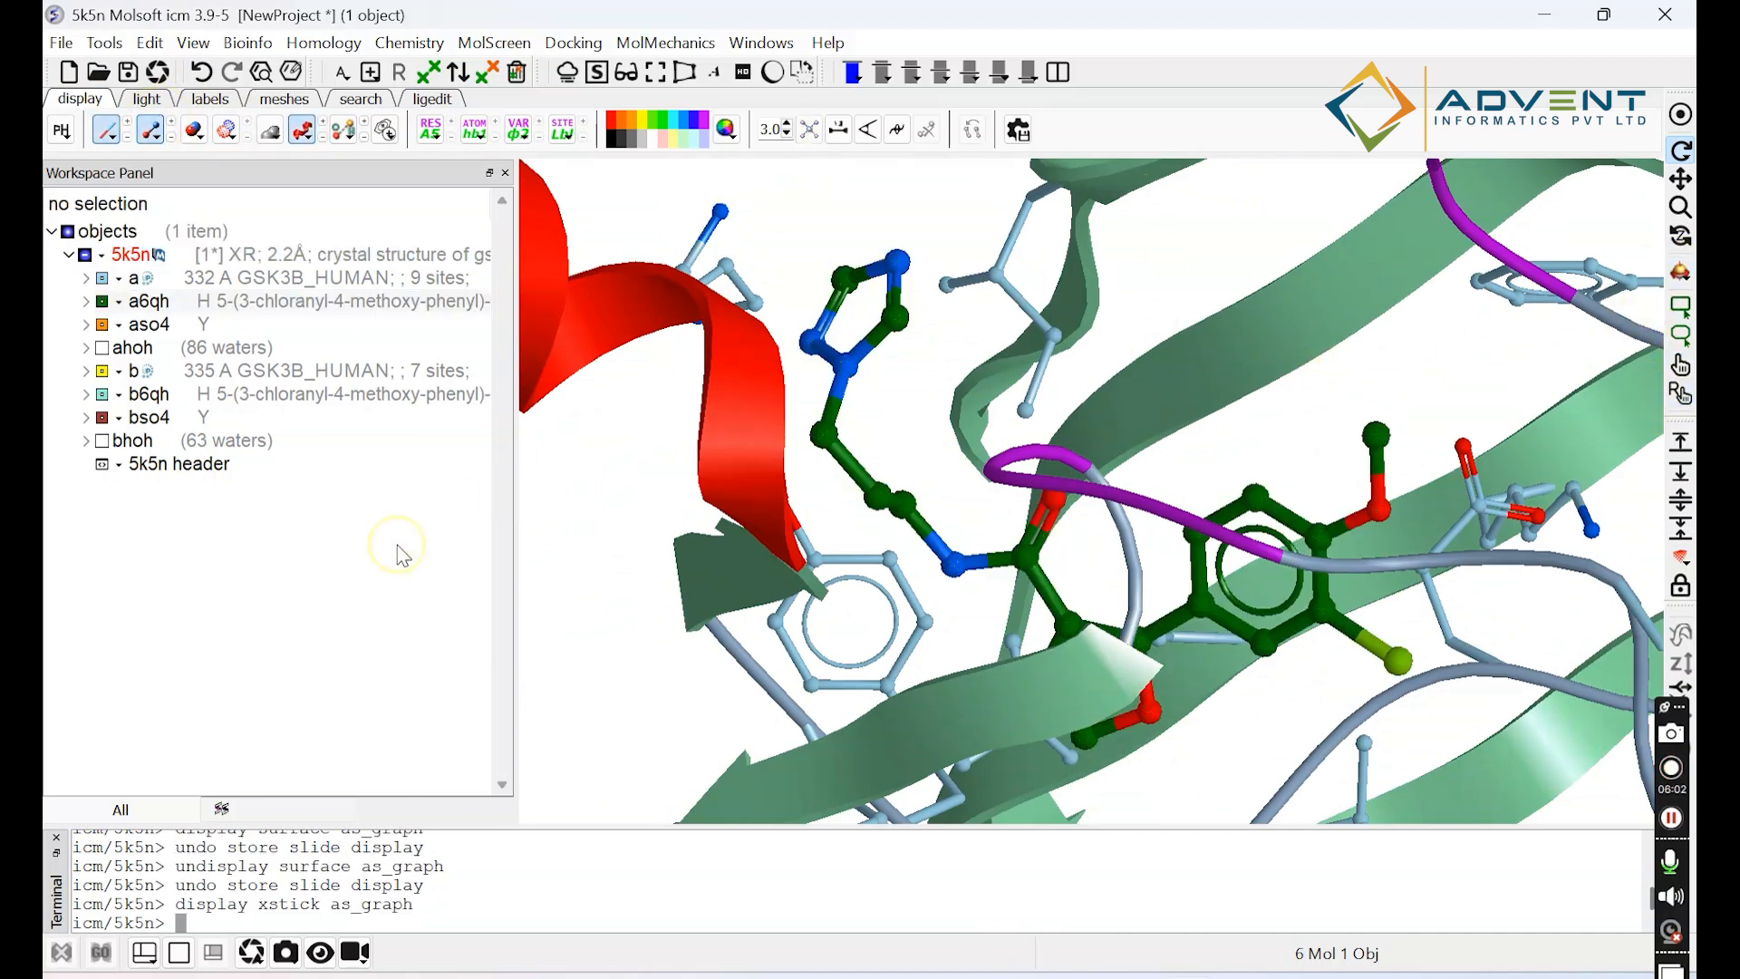
{"action": "left_click_drag", "start_coordinate": [1384, 433], "coordinate": [1346, 440]}
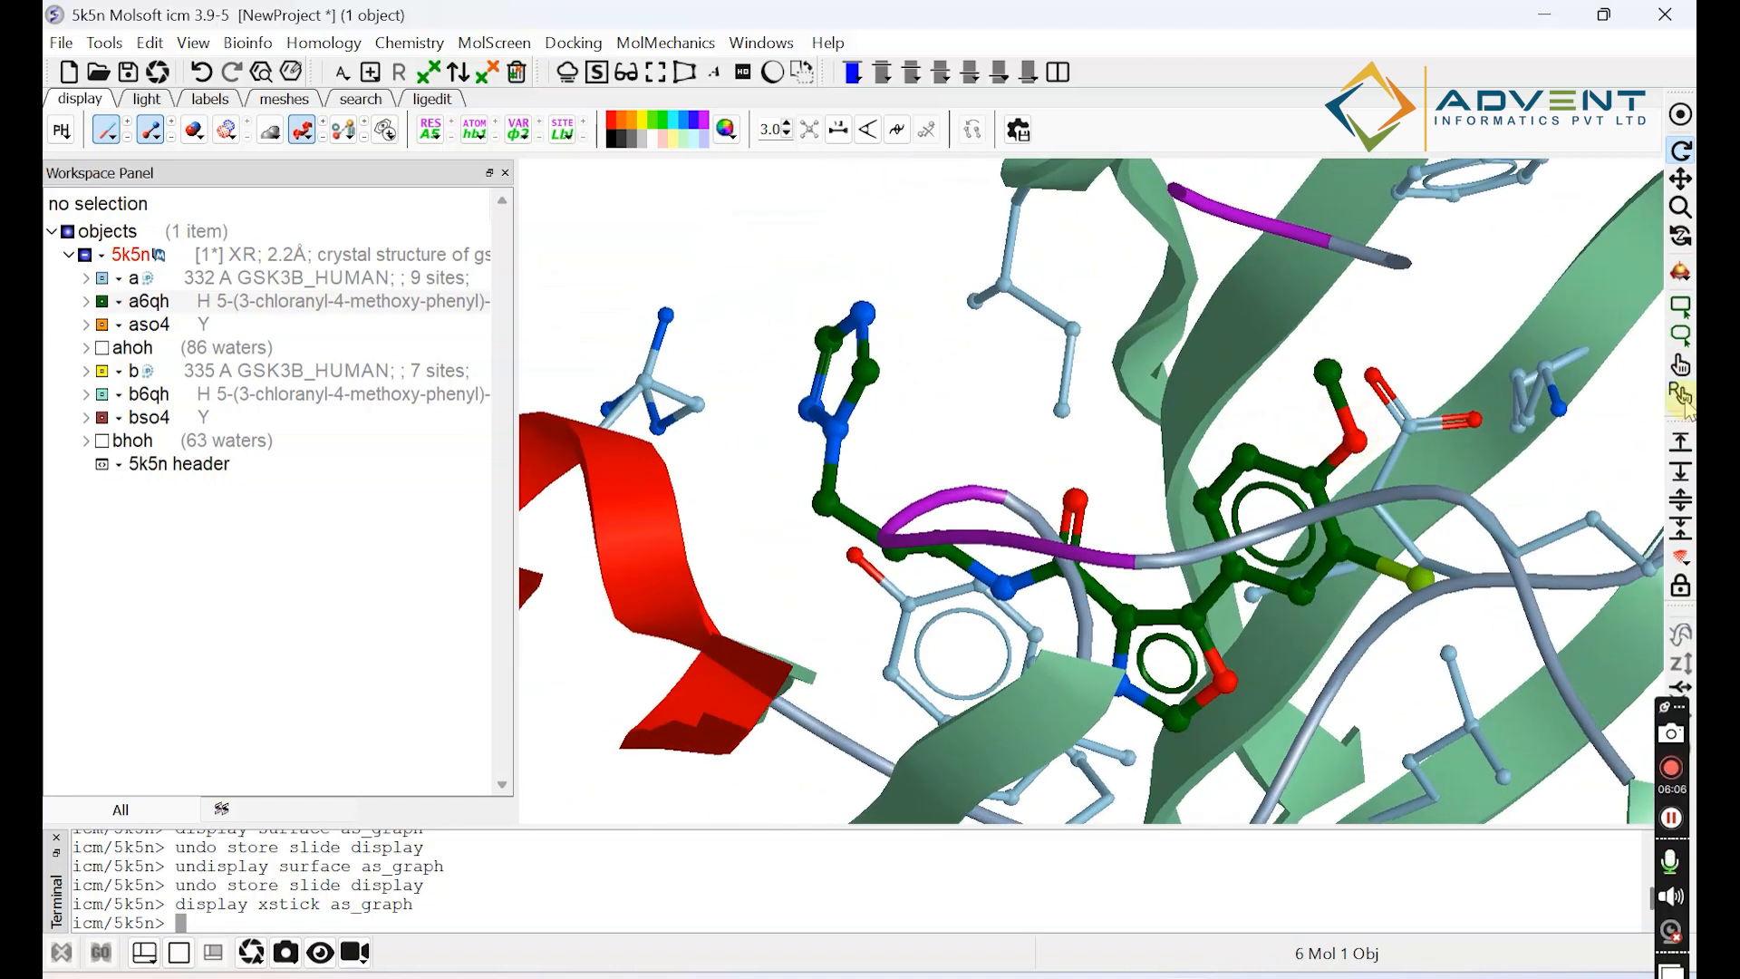
Label residue I62 near the ligand and toggle its residue label off and on twice, leaving it displayed.
{"action": "left_click", "coordinate": [1682, 395]}
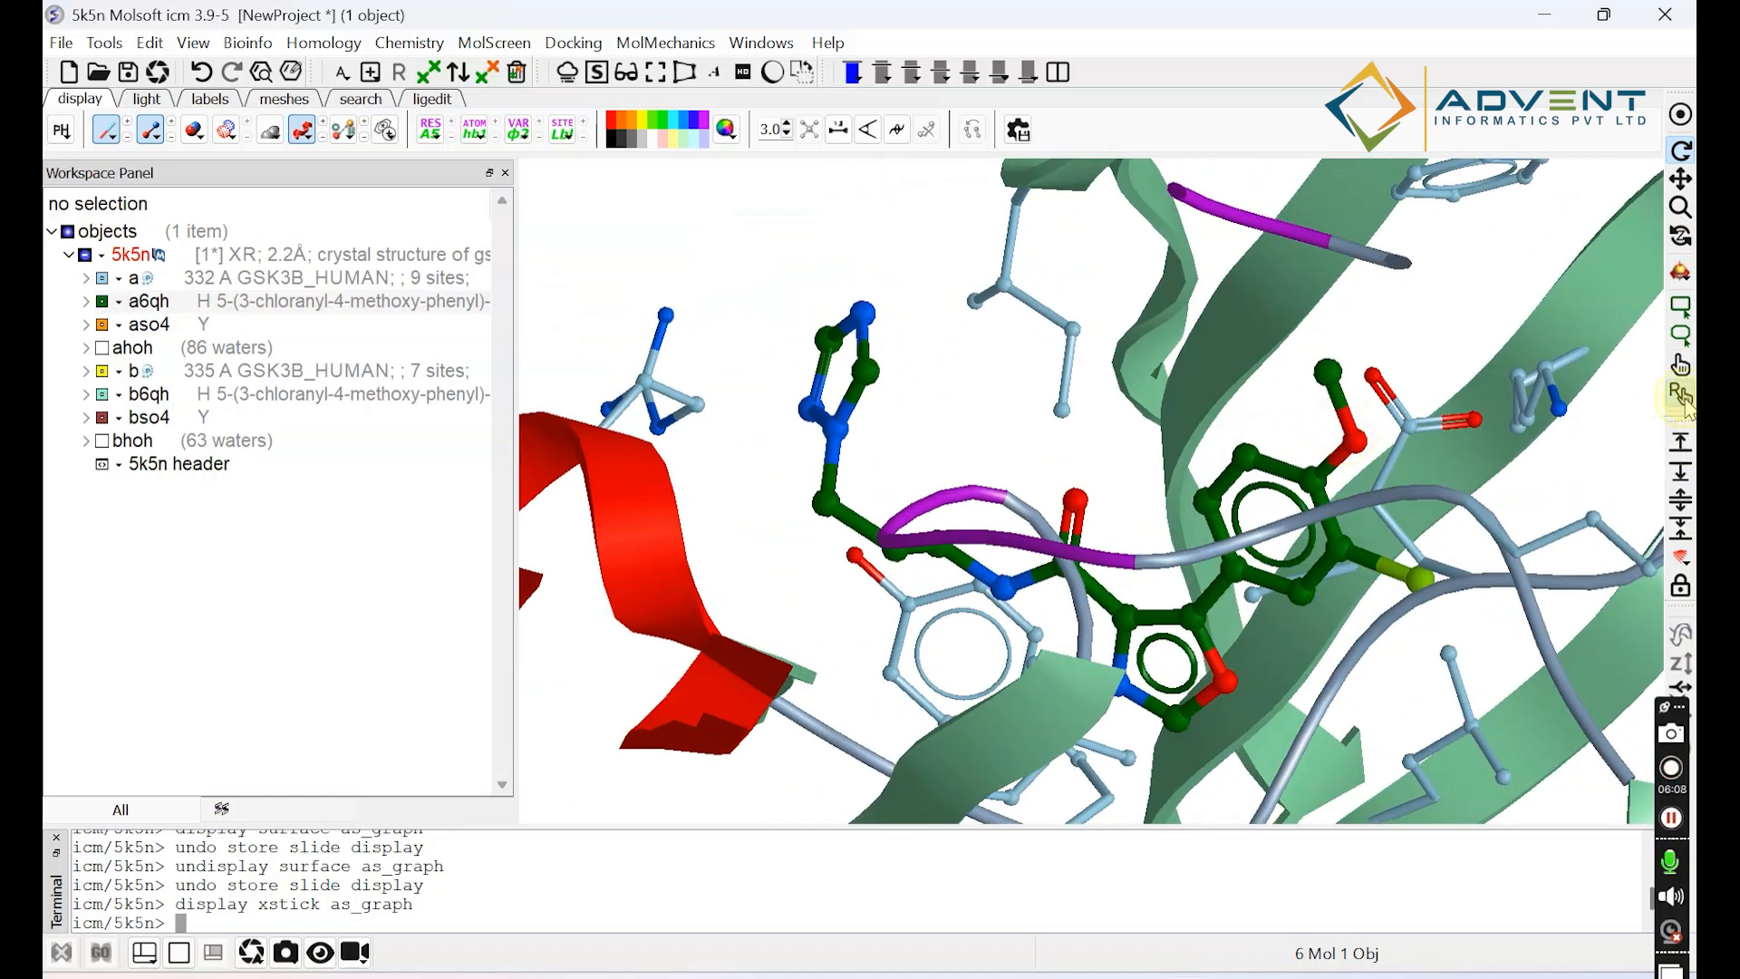
{"action": "left_click", "coordinate": [1077, 332]}
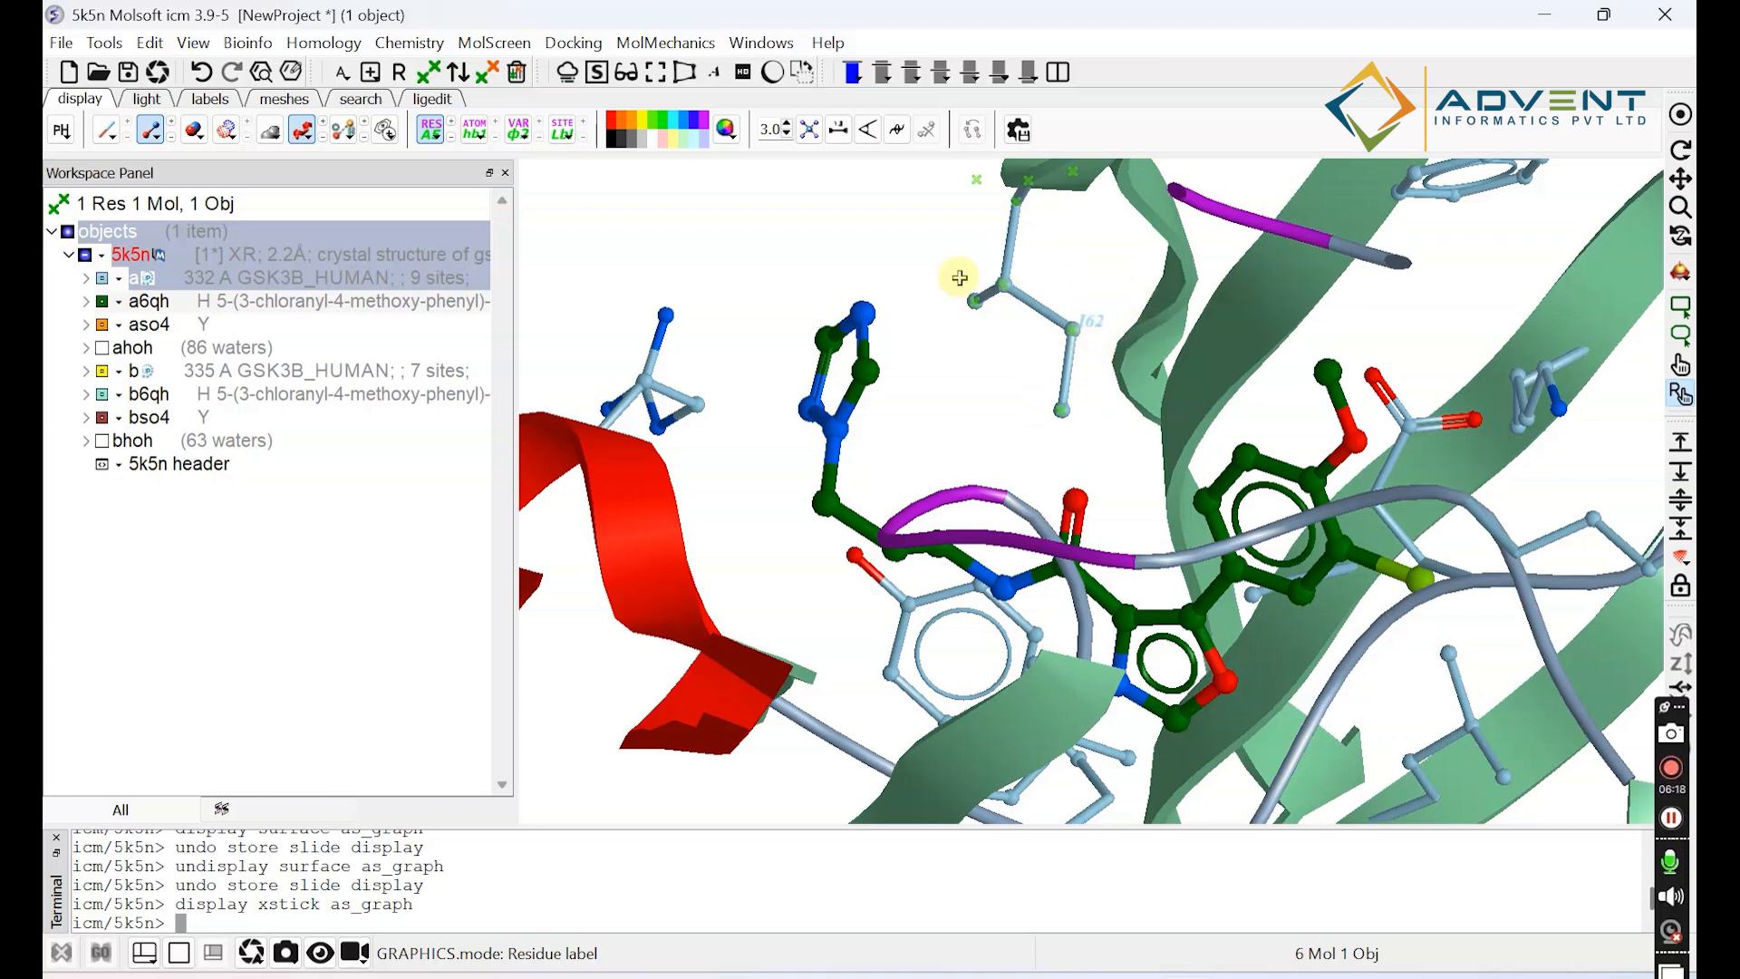
{"action": "left_click", "coordinate": [430, 136]}
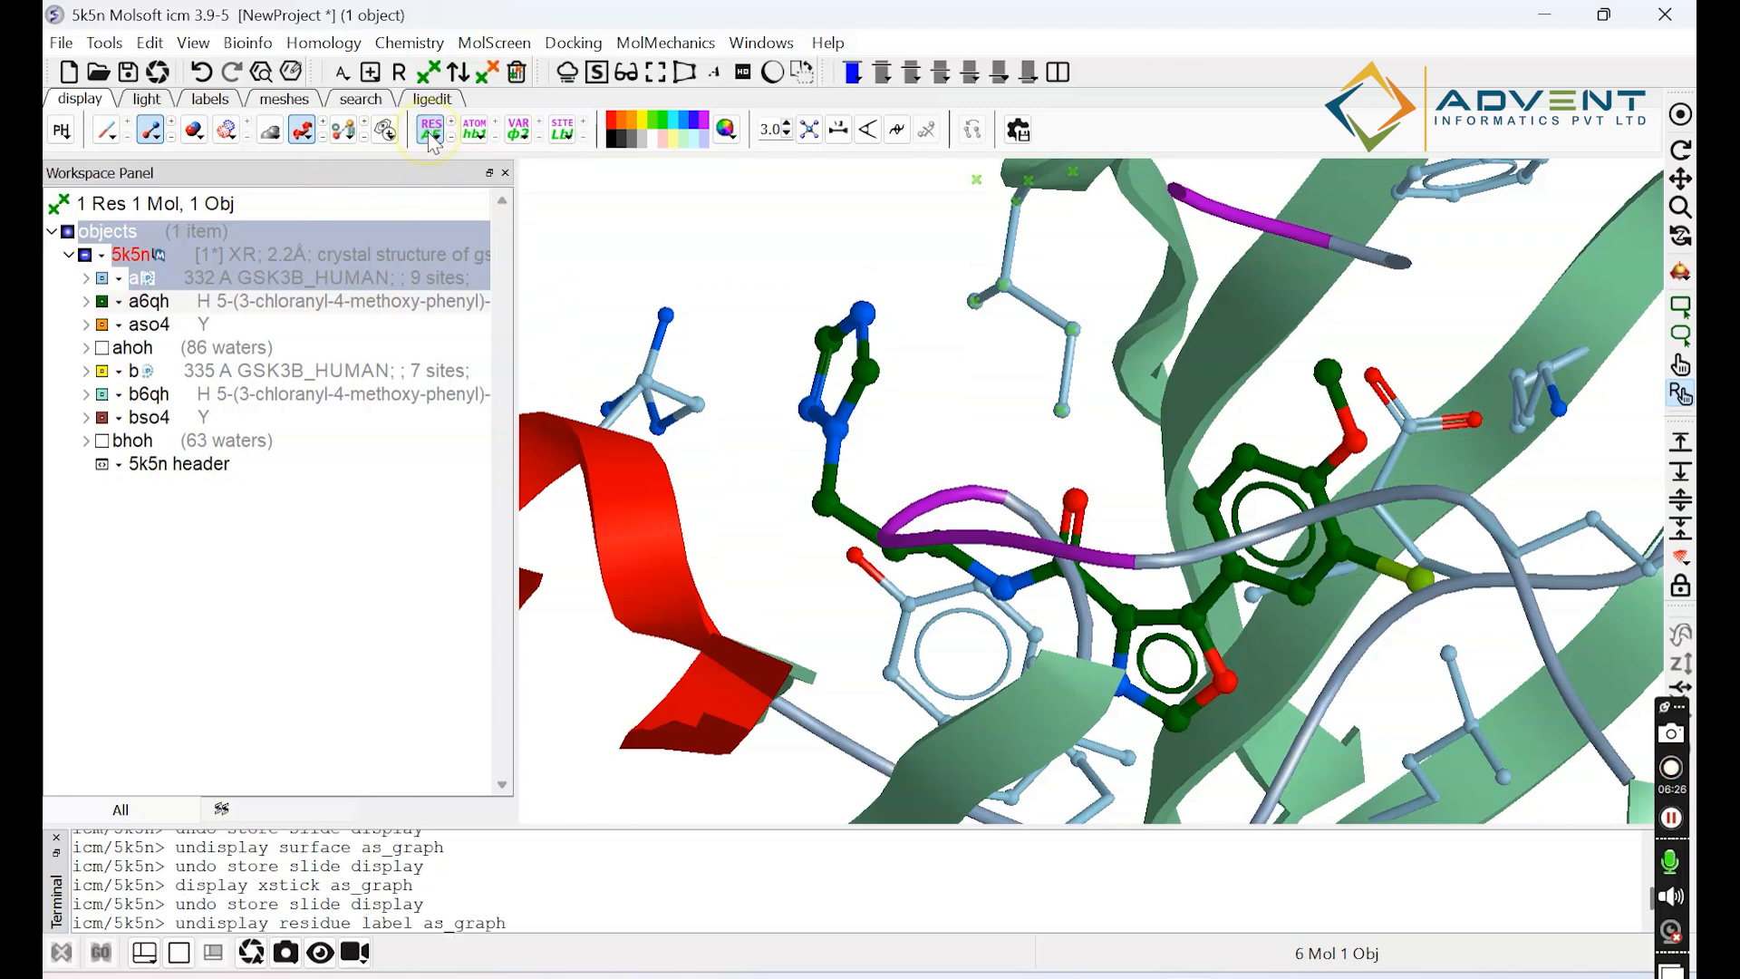
{"action": "left_click", "coordinate": [431, 138]}
{"action": "left_click", "coordinate": [432, 136]}
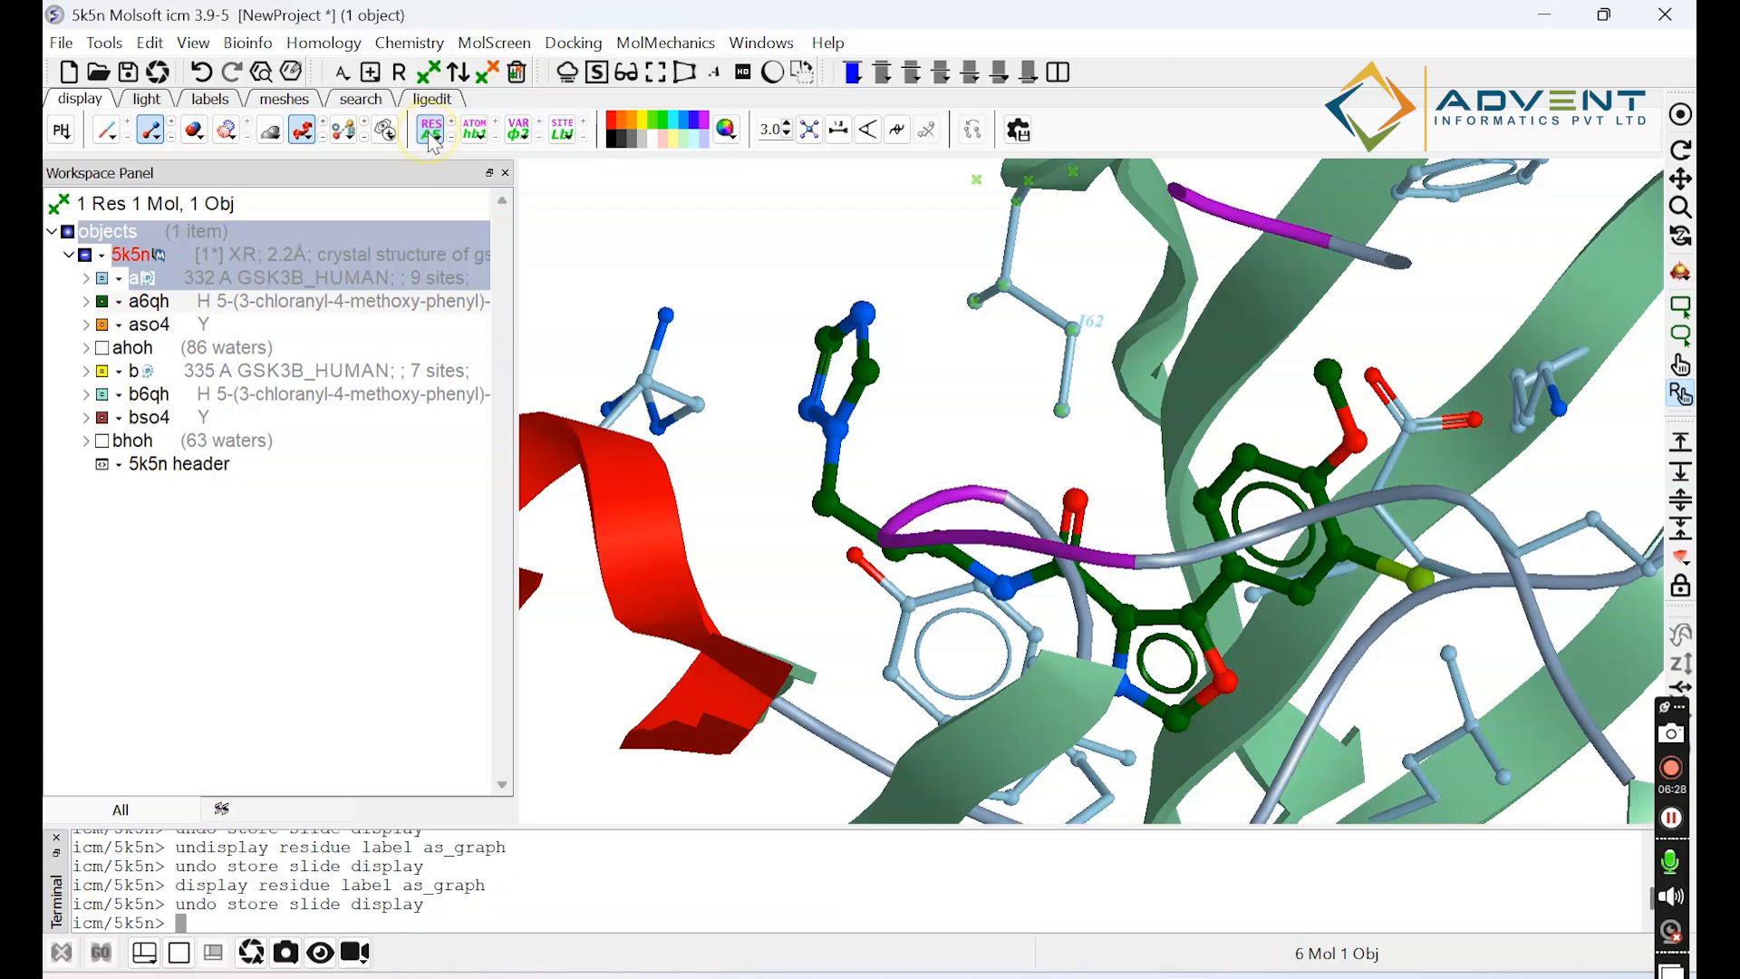
{"action": "left_click", "coordinate": [432, 136]}
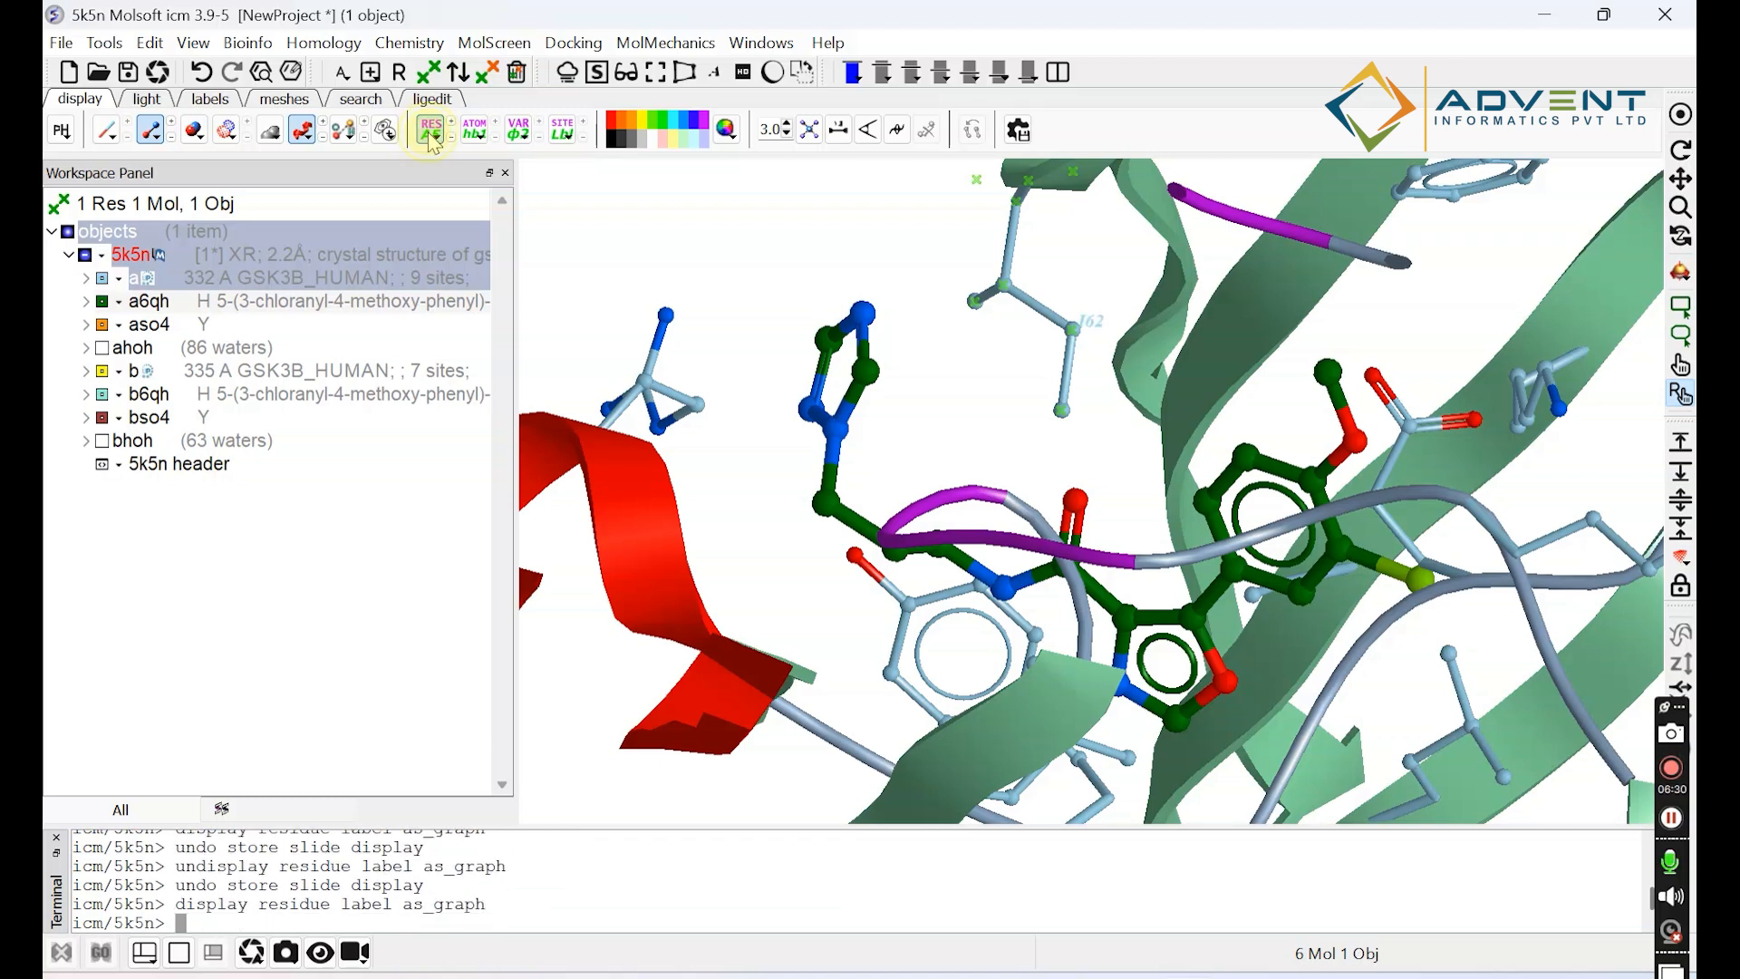
Look through the residue label options and the label font settings, and close them without changes.
{"action": "left_click", "coordinate": [430, 138]}
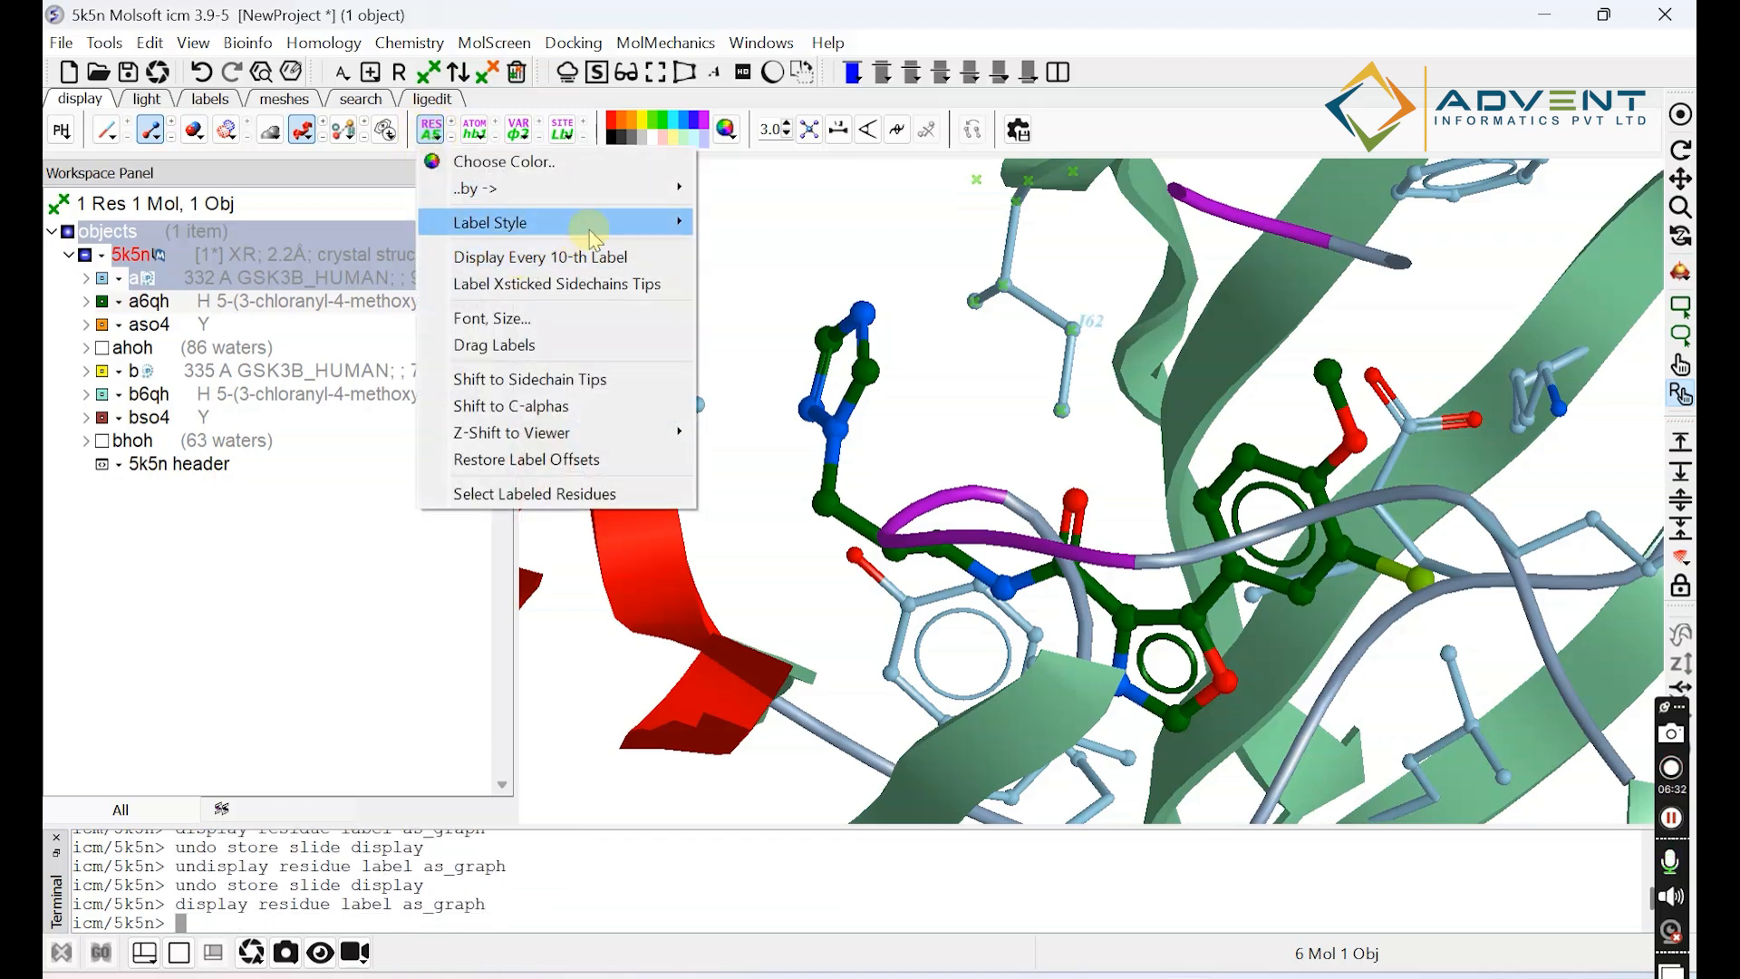
{"action": "mouse_move", "coordinate": [590, 230]}
{"action": "left_click", "coordinate": [723, 239]}
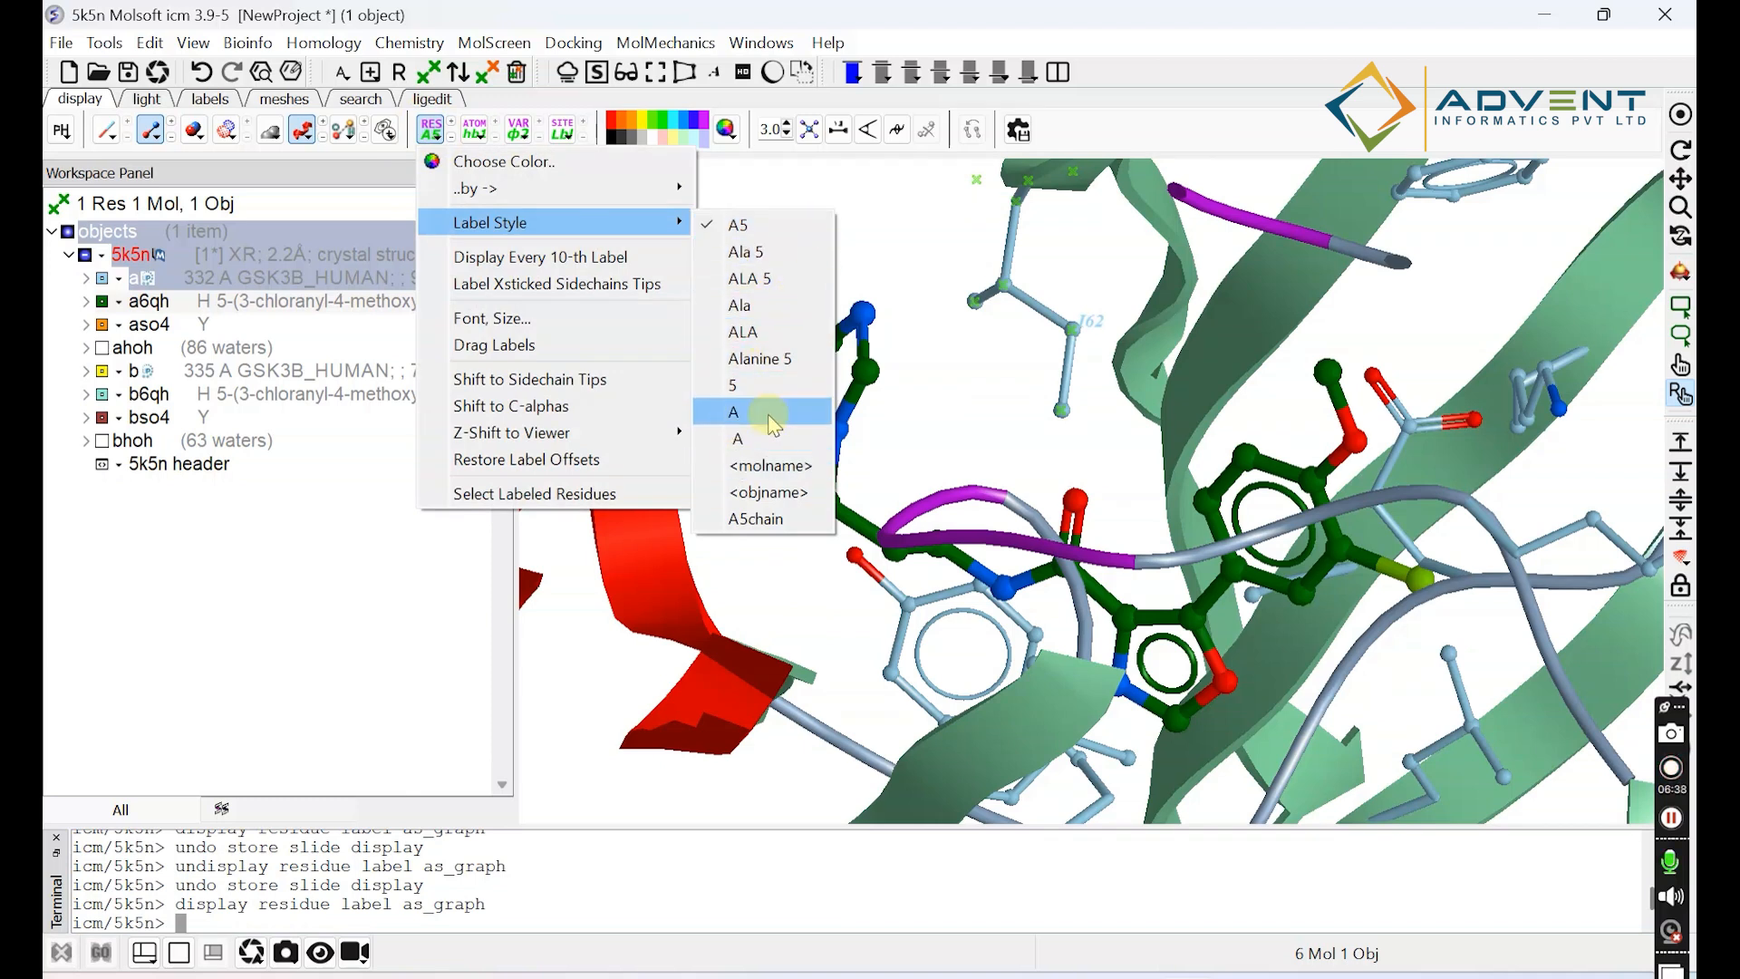
{"action": "left_click", "coordinate": [494, 318]}
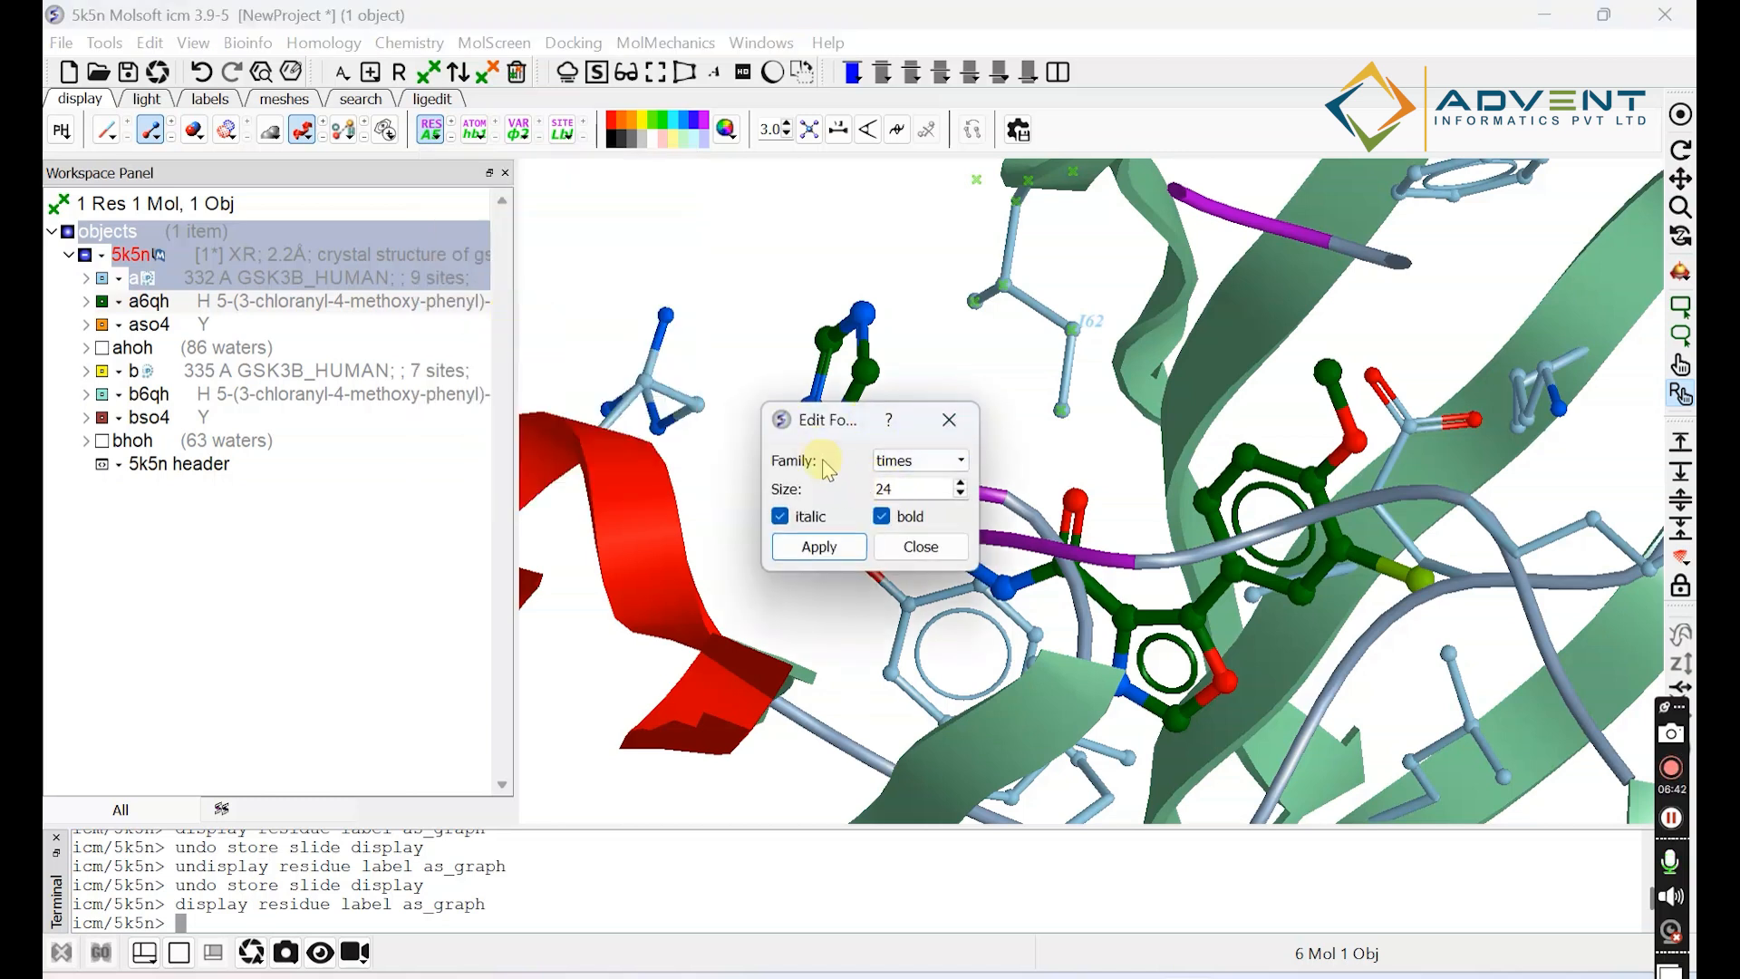
{"action": "left_click", "coordinate": [966, 433]}
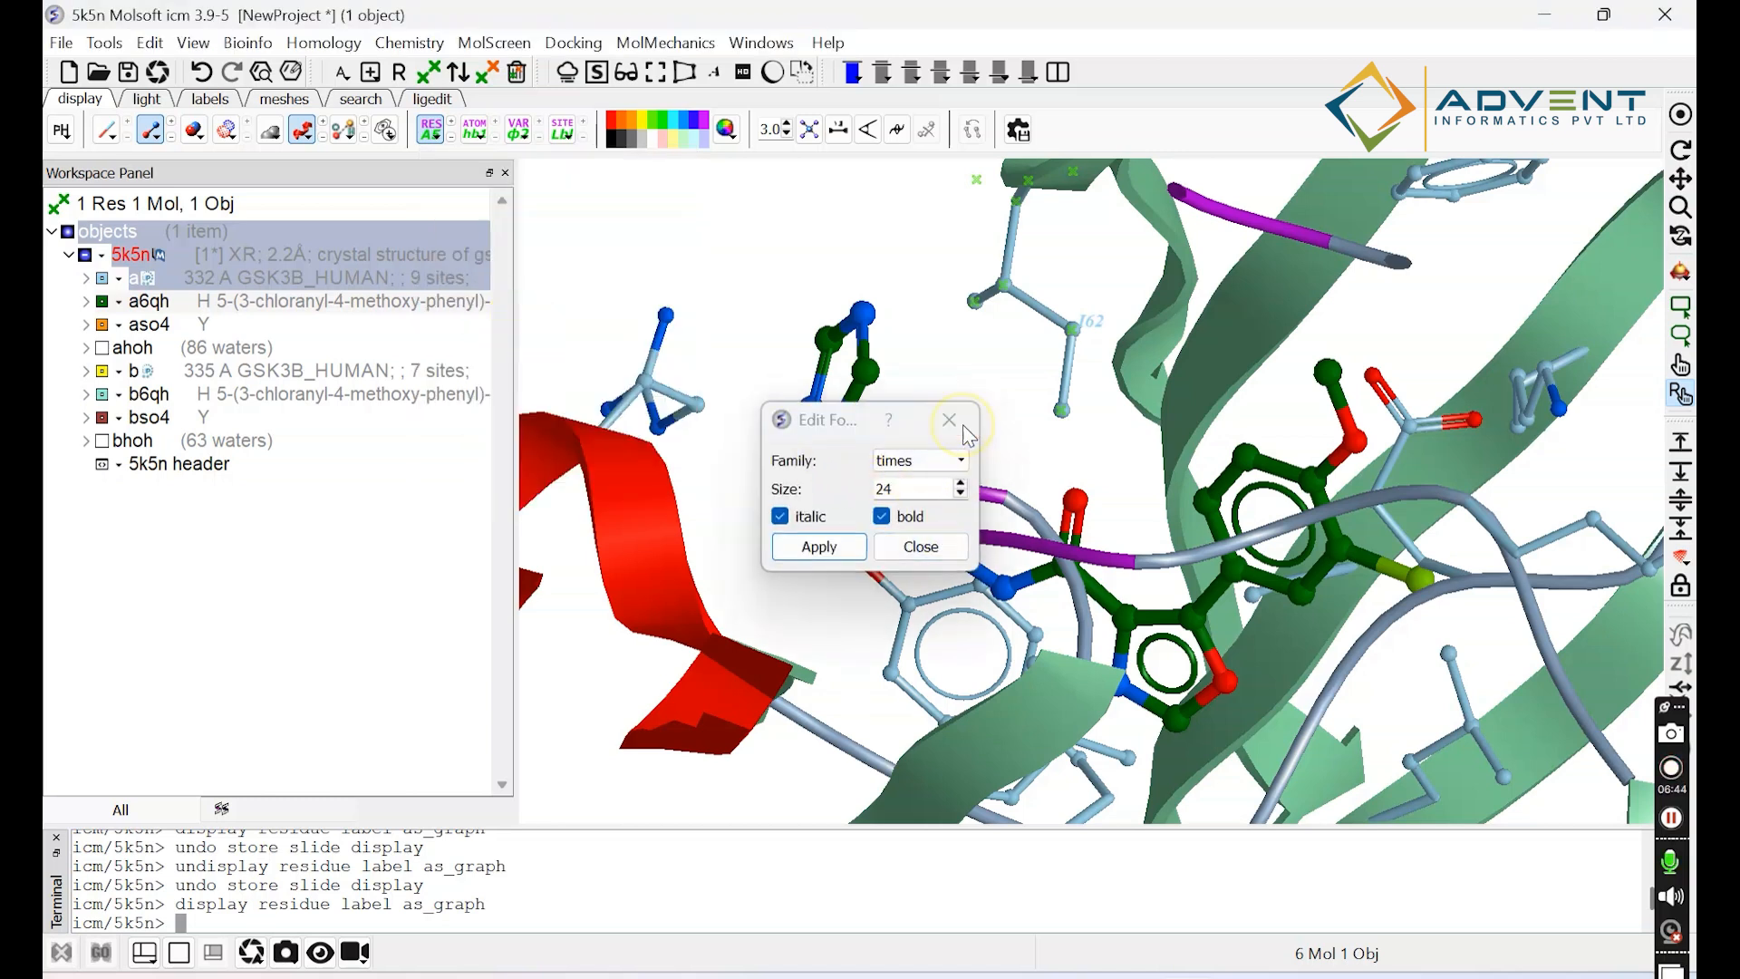
Color the selected residue's label black.
{"action": "left_click", "coordinate": [431, 138]}
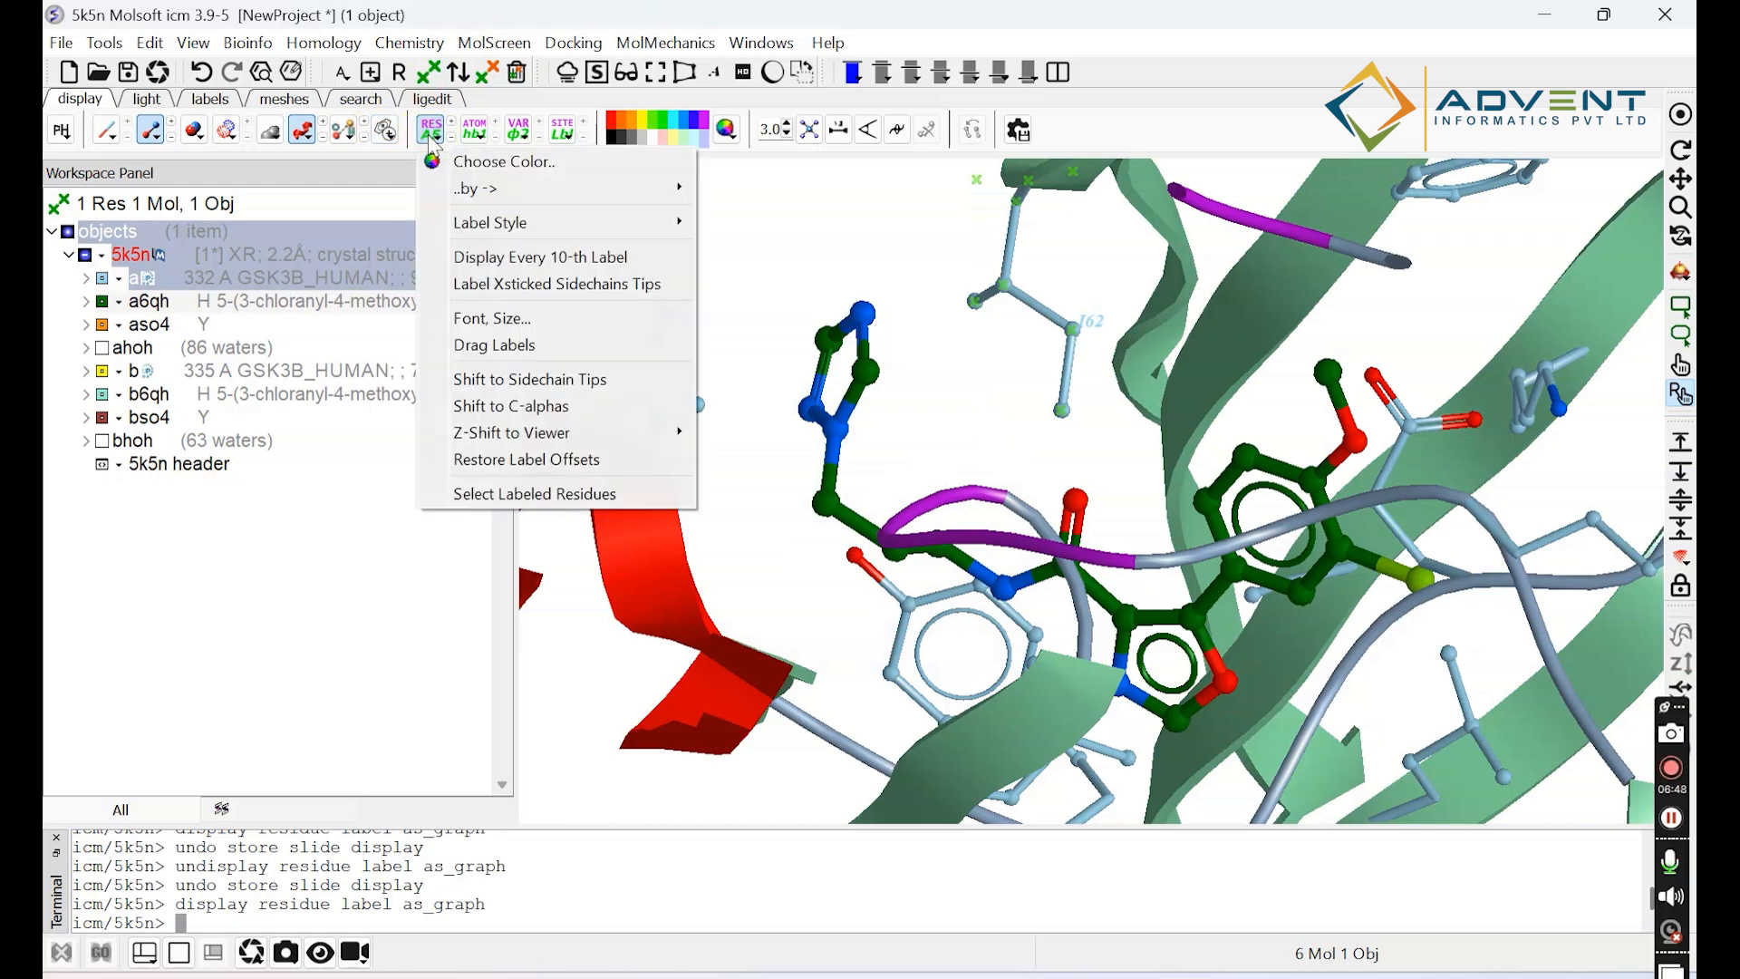
{"action": "left_click", "coordinate": [544, 162]}
{"action": "left_click", "coordinate": [652, 359]}
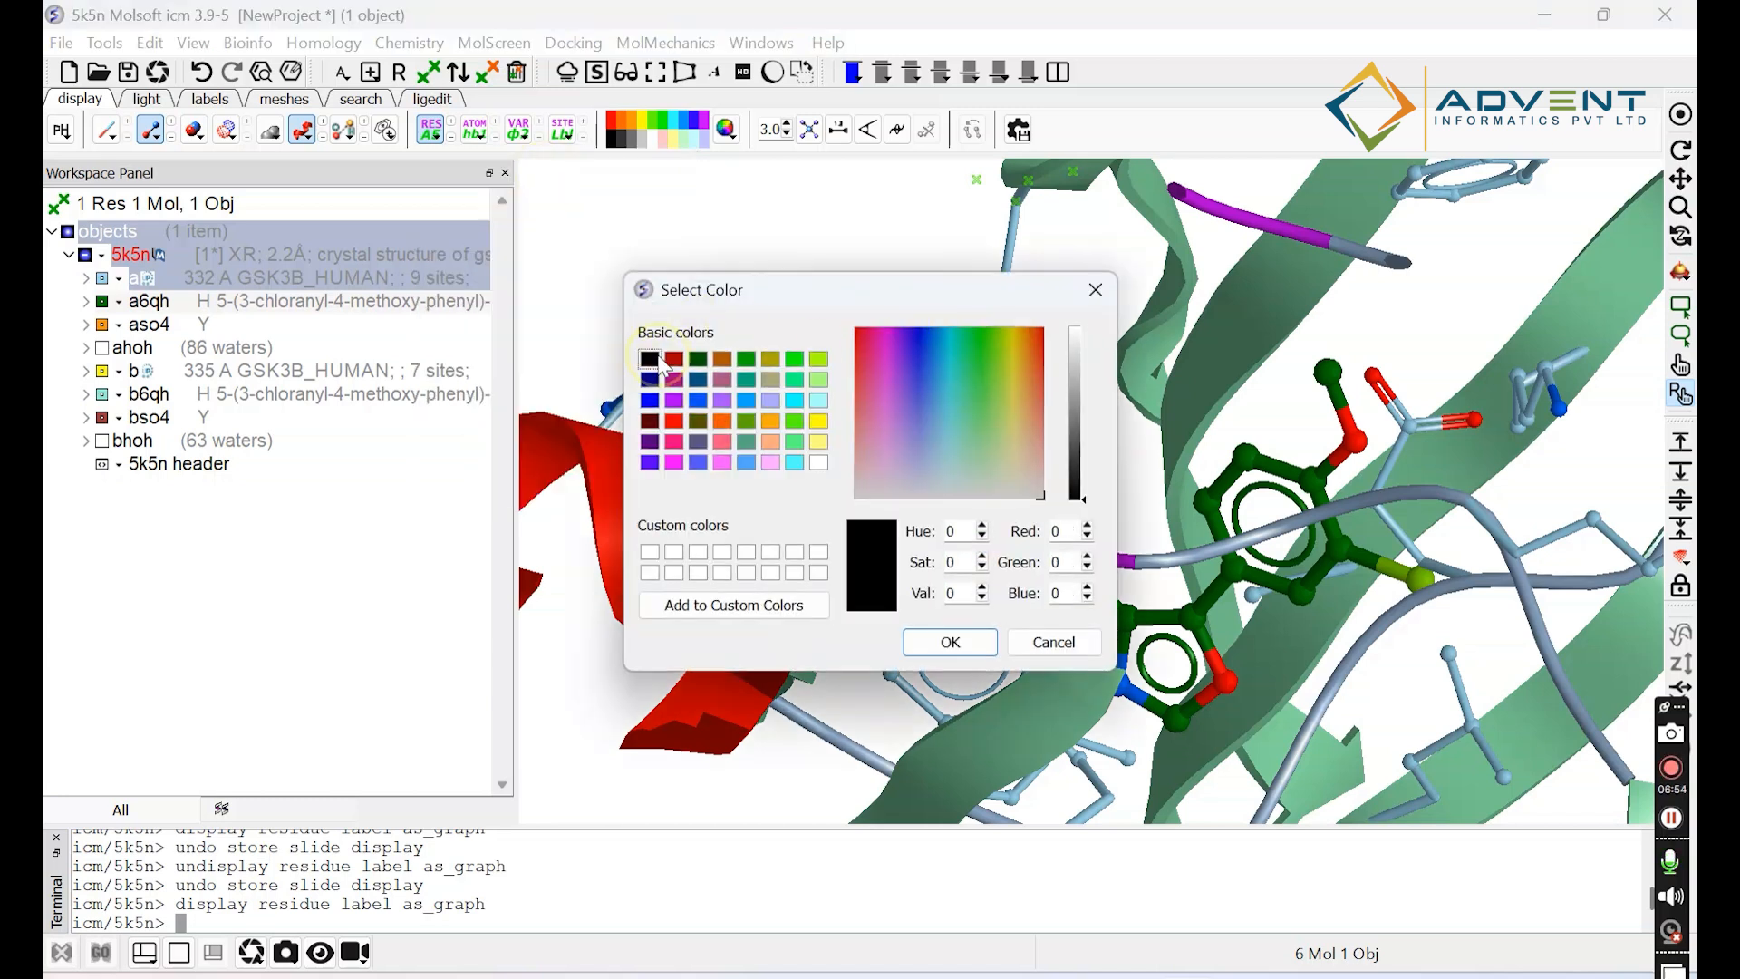
{"action": "left_click_drag", "start_coordinate": [1010, 280], "coordinate": [733, 209]}
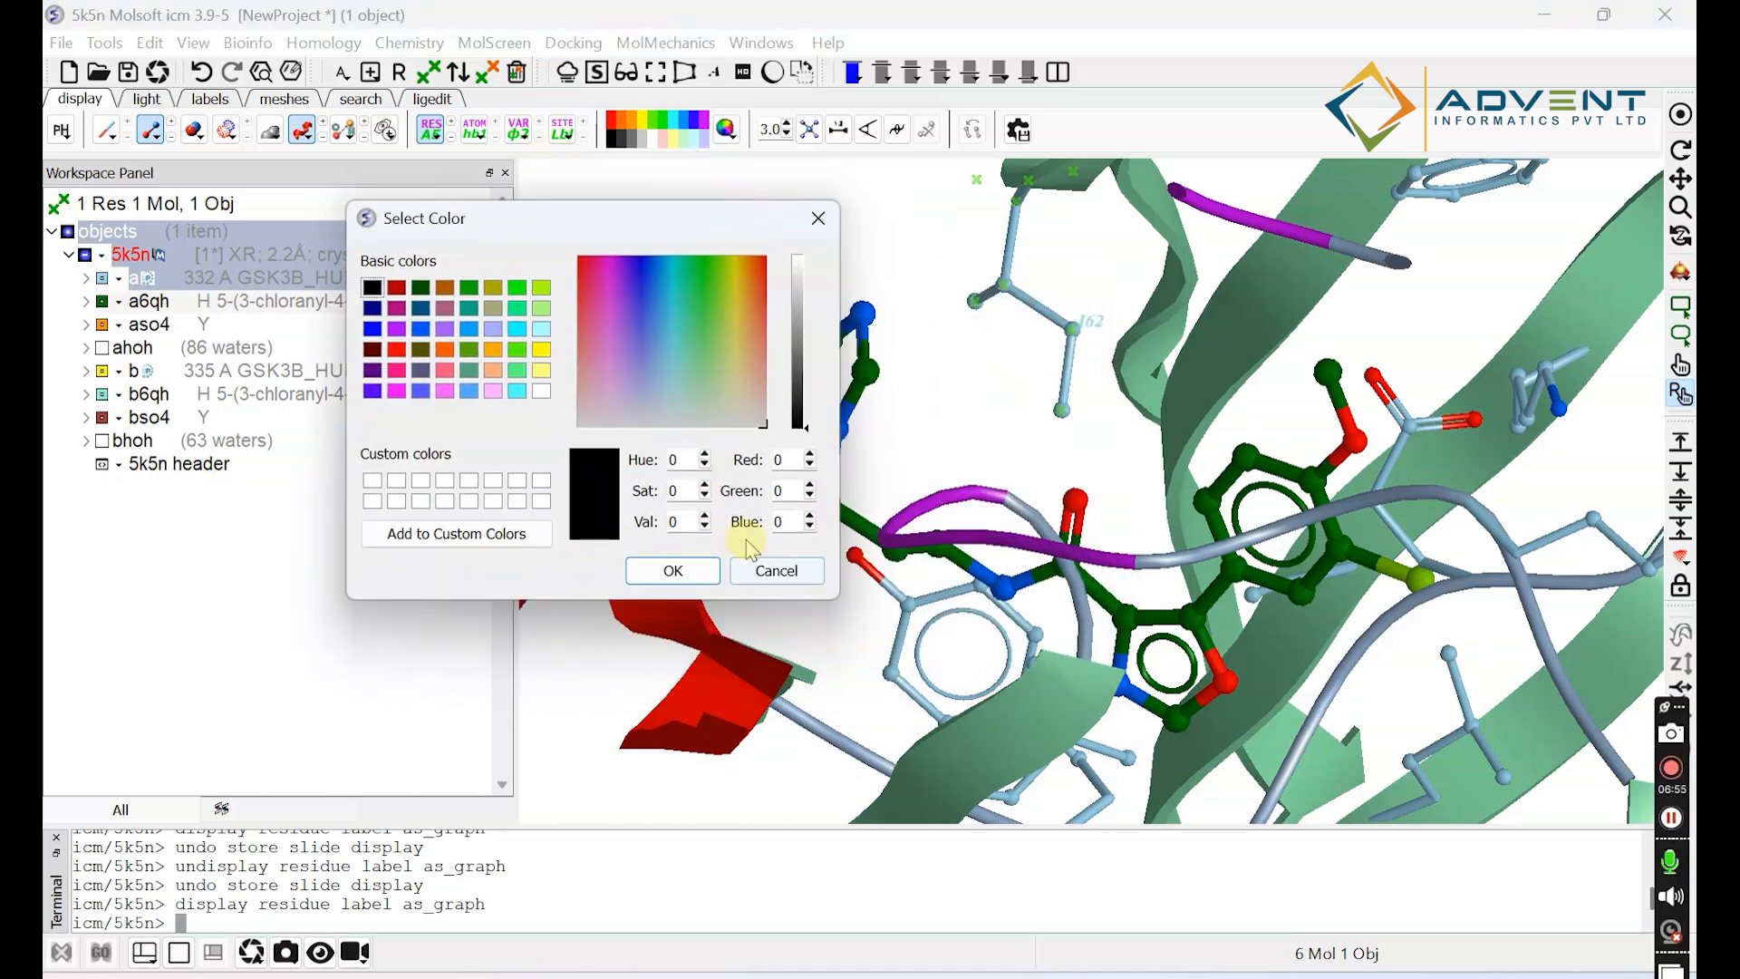
{"action": "left_click", "coordinate": [674, 569]}
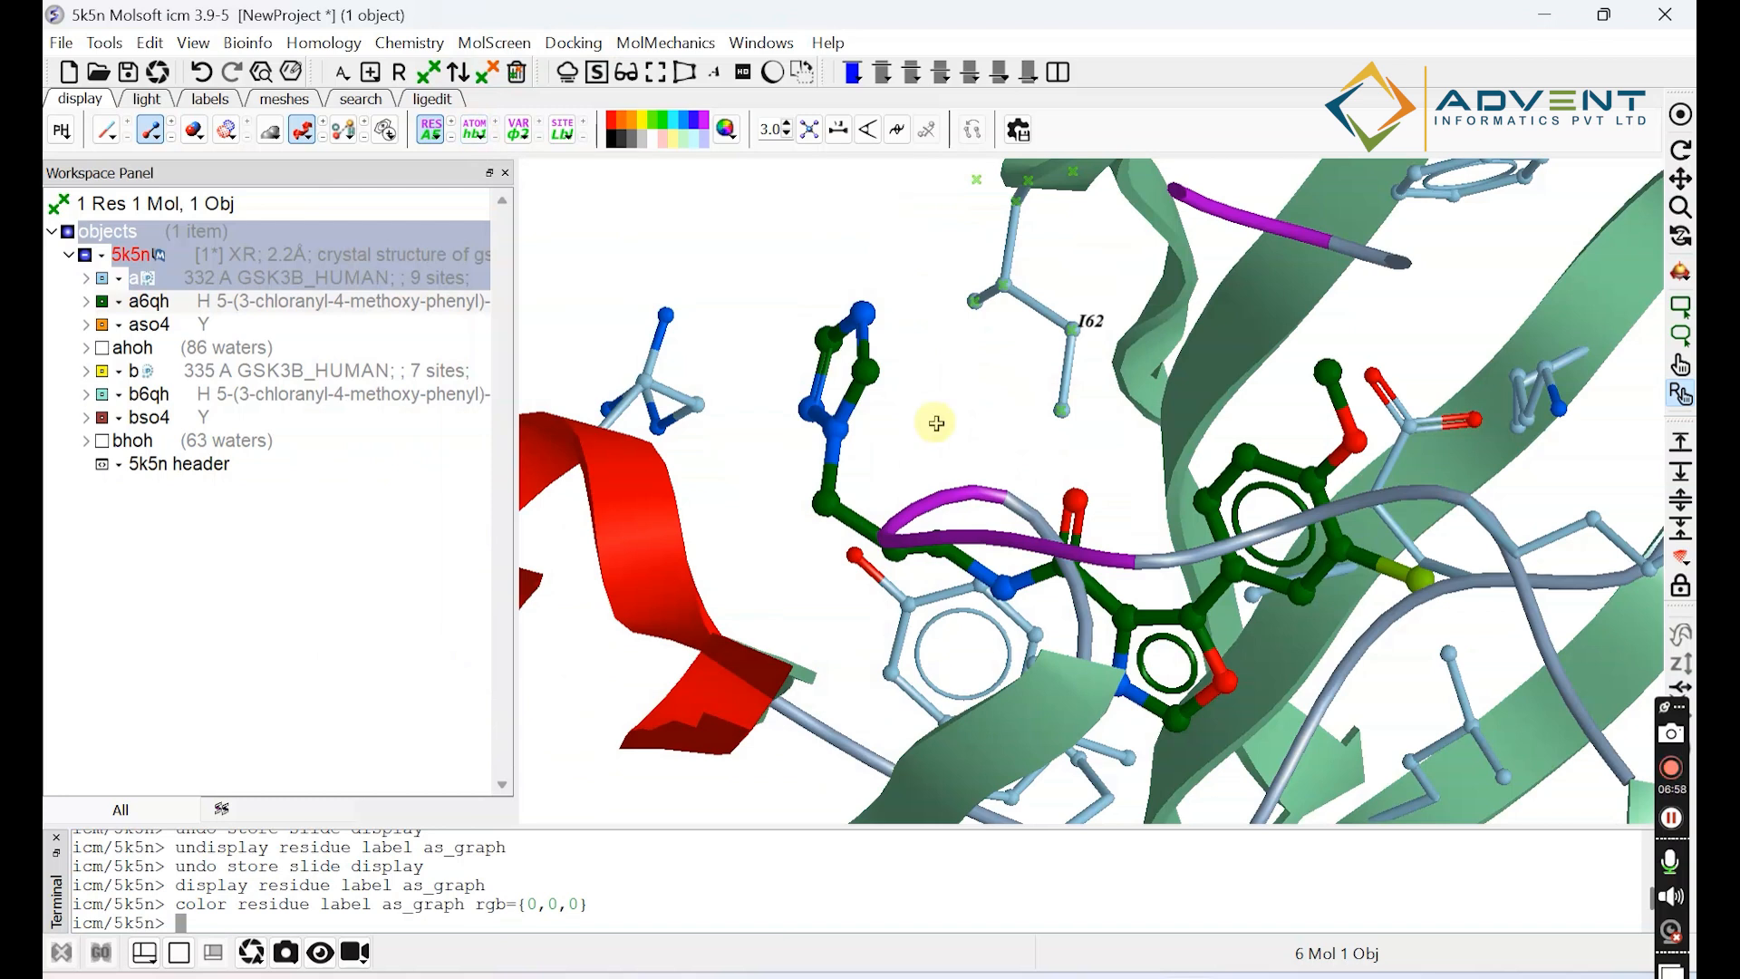
{"action": "left_click_drag", "start_coordinate": [1015, 510], "coordinate": [1002, 458]}
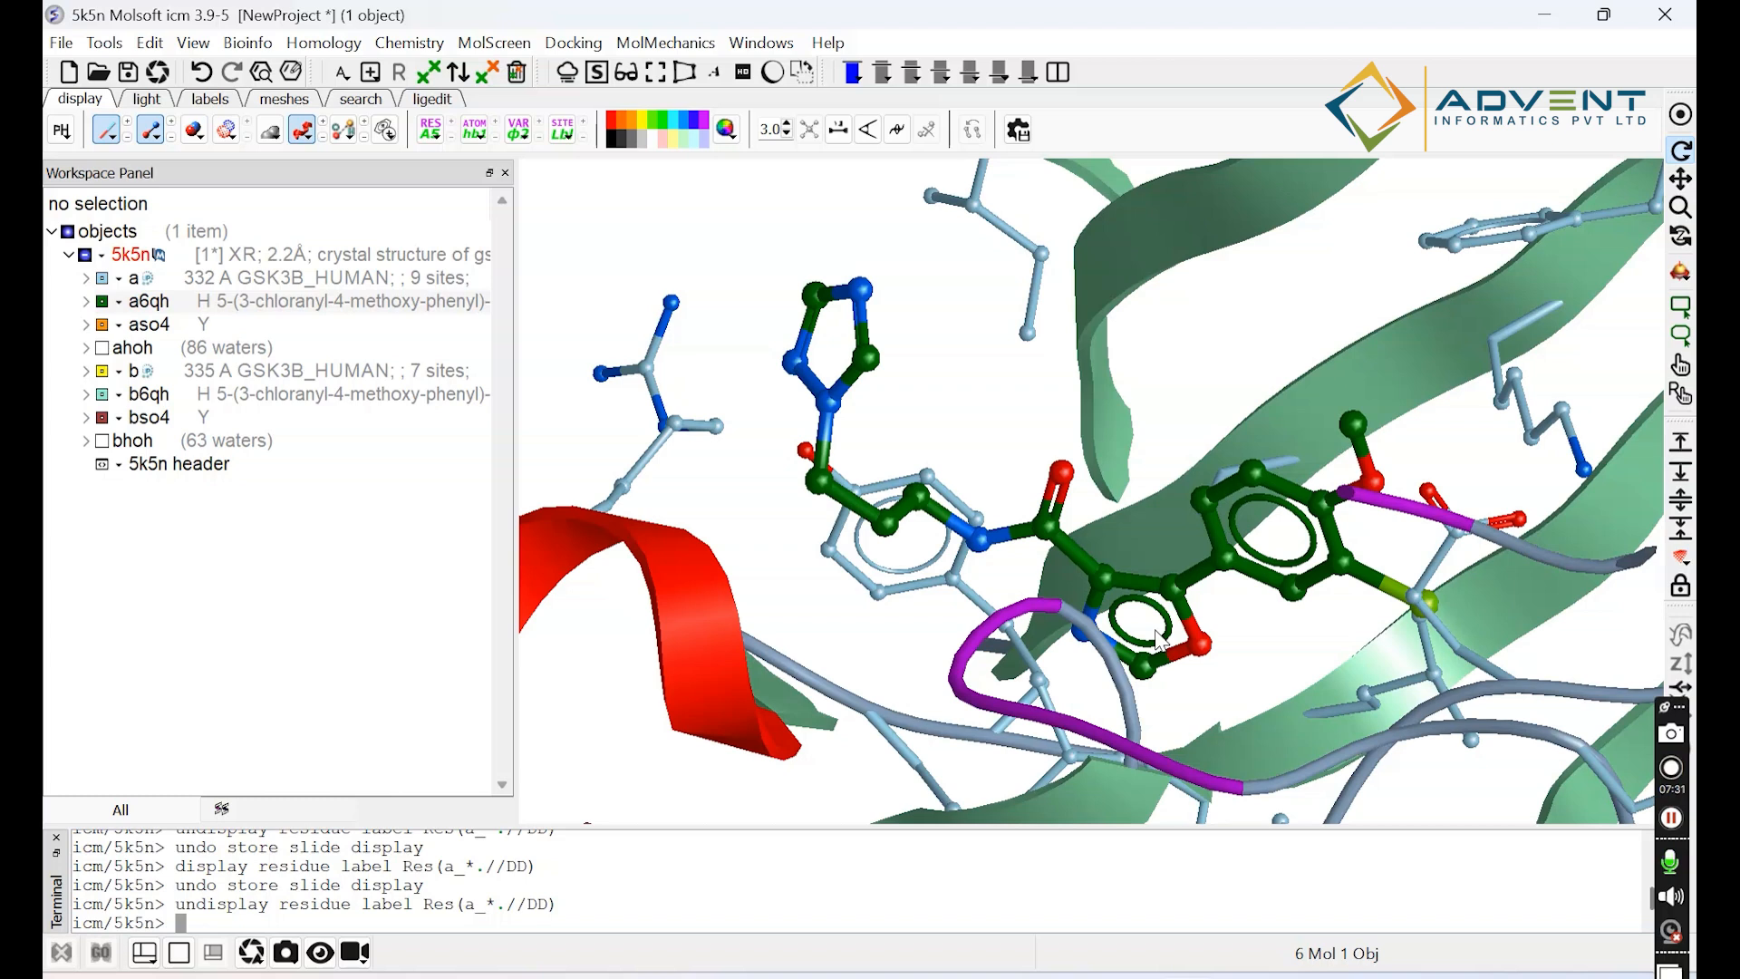
{"action": "left_click_drag", "start_coordinate": [1223, 610], "coordinate": [1214, 566]}
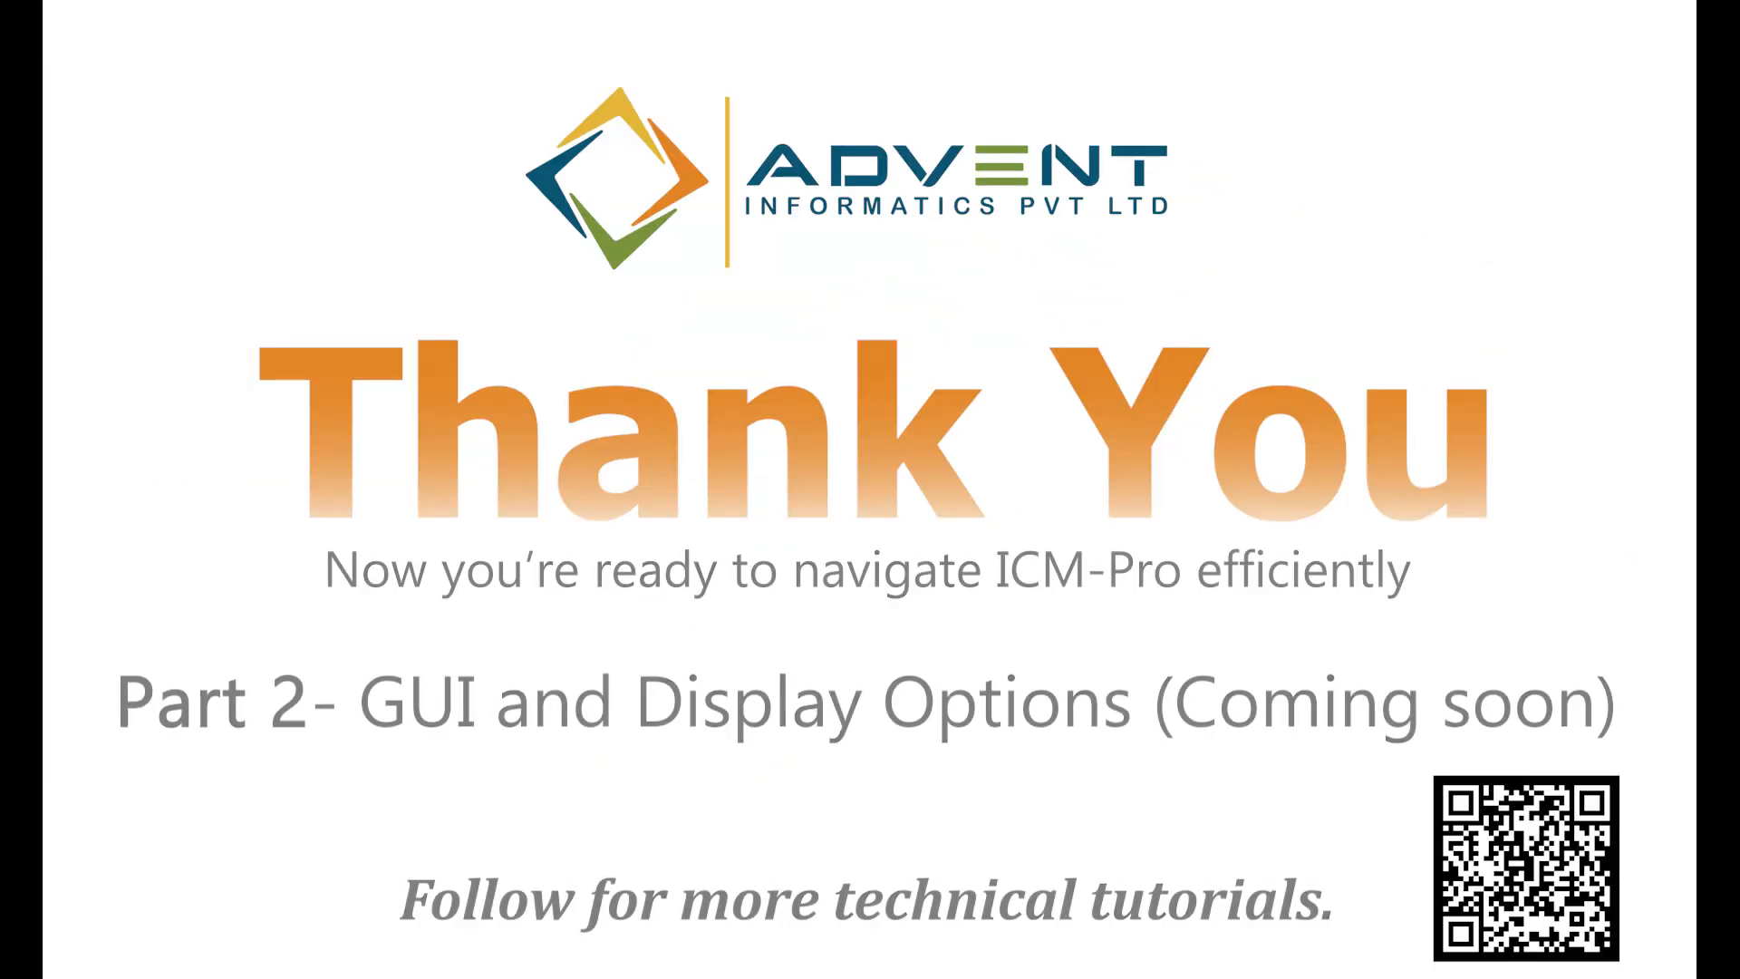